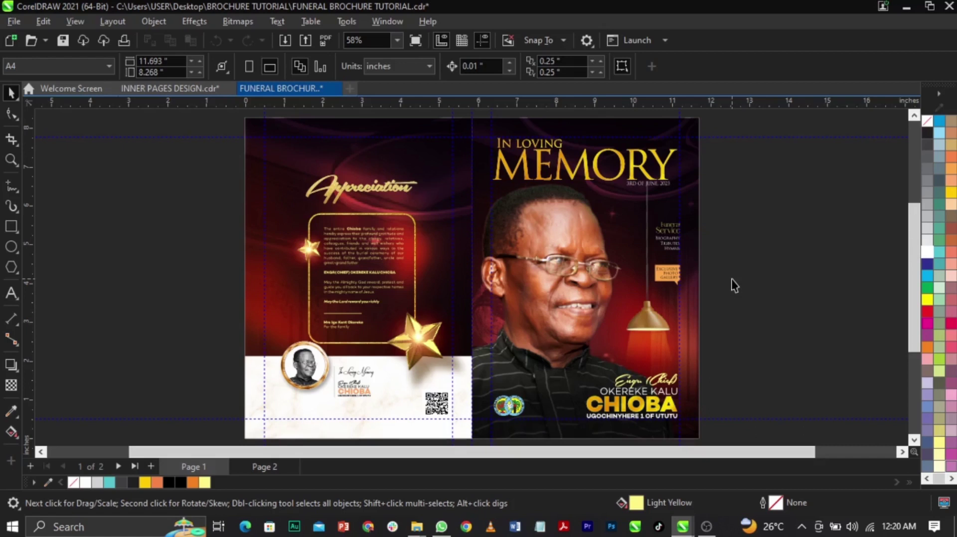
- Look over the designs on pages 1 and 2, and add a blank third page after page 2
click(405, 272)
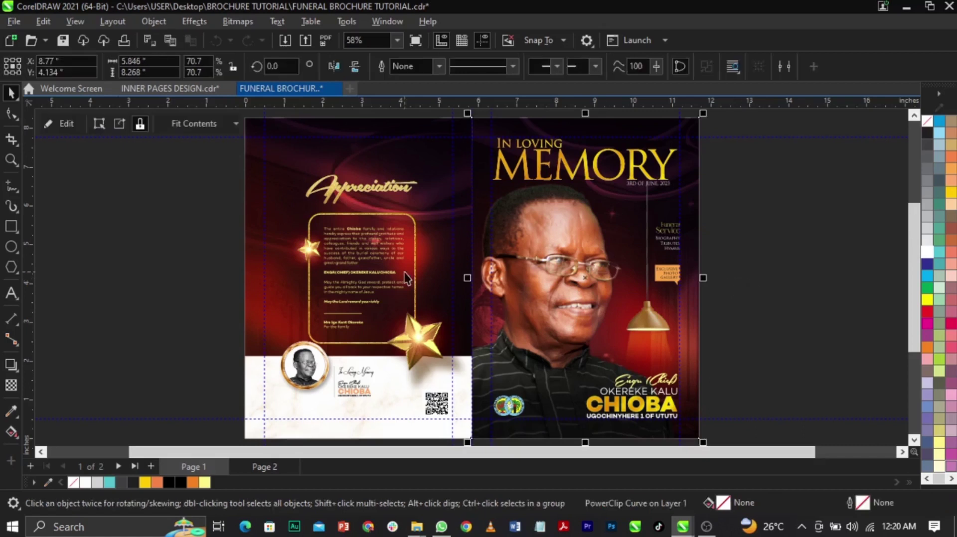
key(Page_Down)
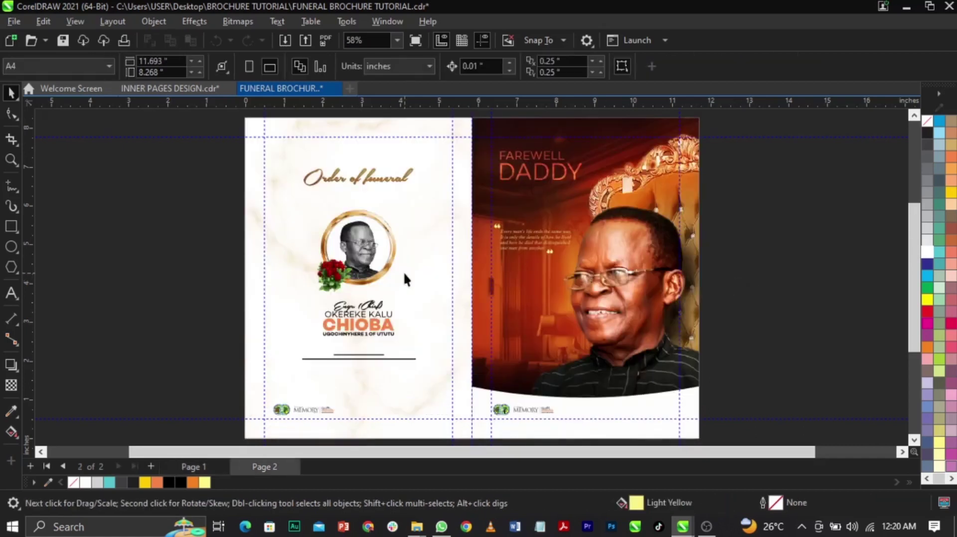
click(404, 273)
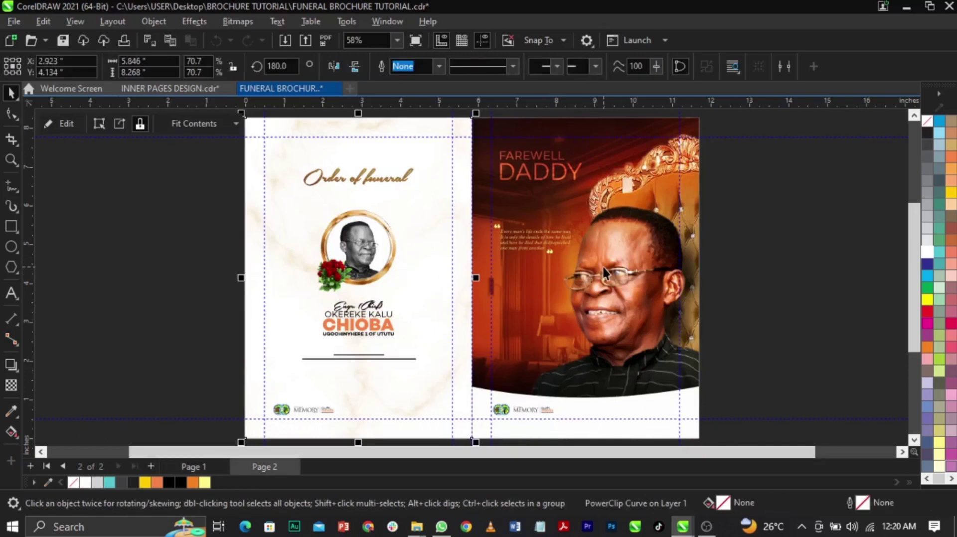
click(737, 304)
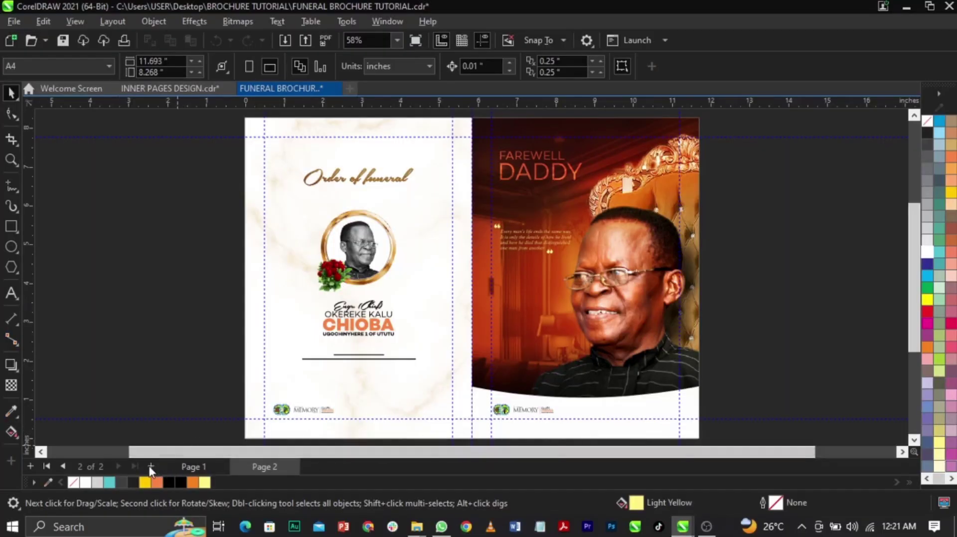
click(151, 468)
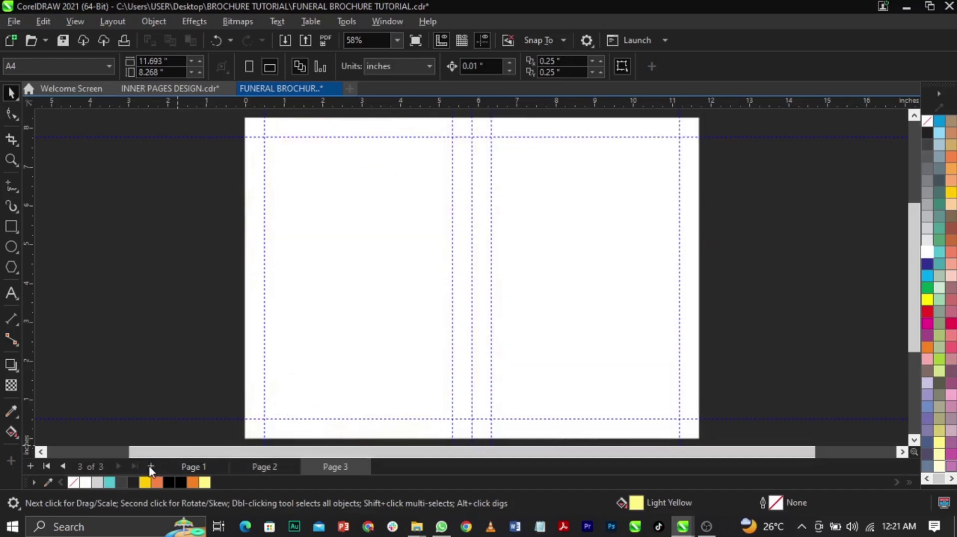
- Copy the two background frames, marble and portrait, from page 2 and paste them onto page 3
key(Page_Up)
click(309, 386)
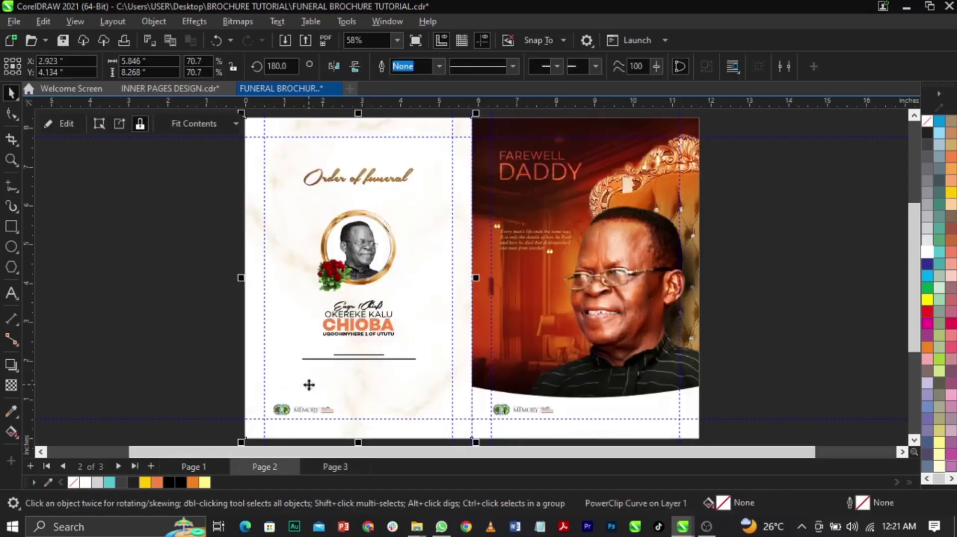
shift+click(576, 340)
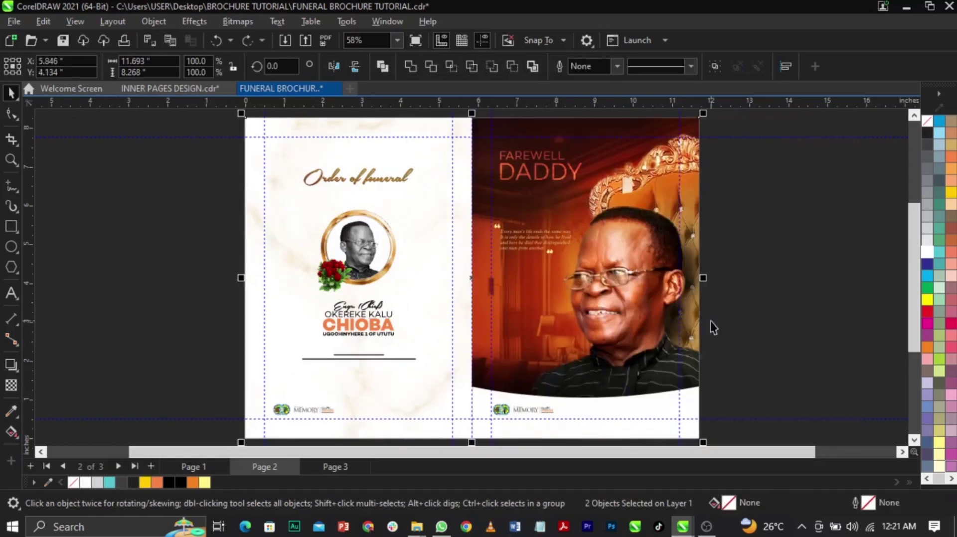
key(Page_Down)
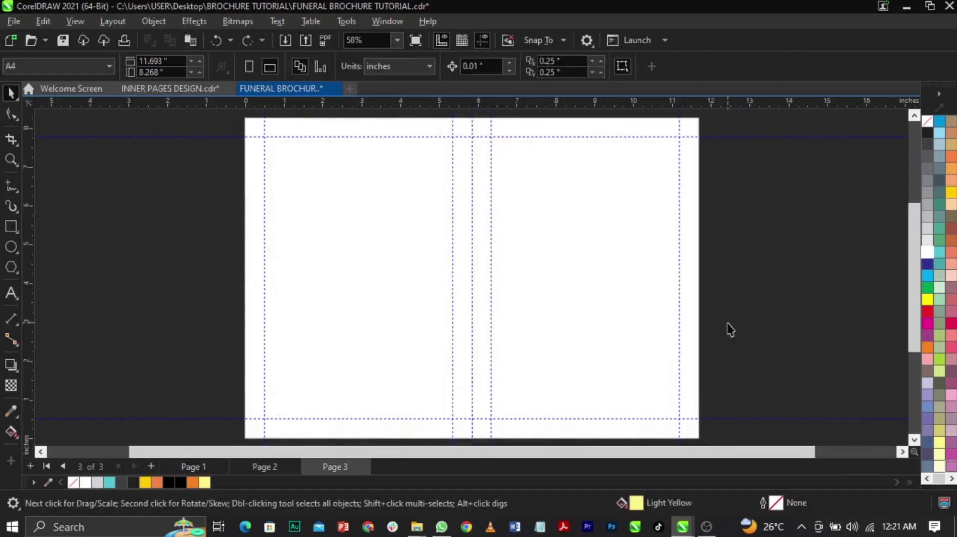
key(ctrl+v)
click(728, 323)
click(377, 263)
drag(388, 250, 246, 251)
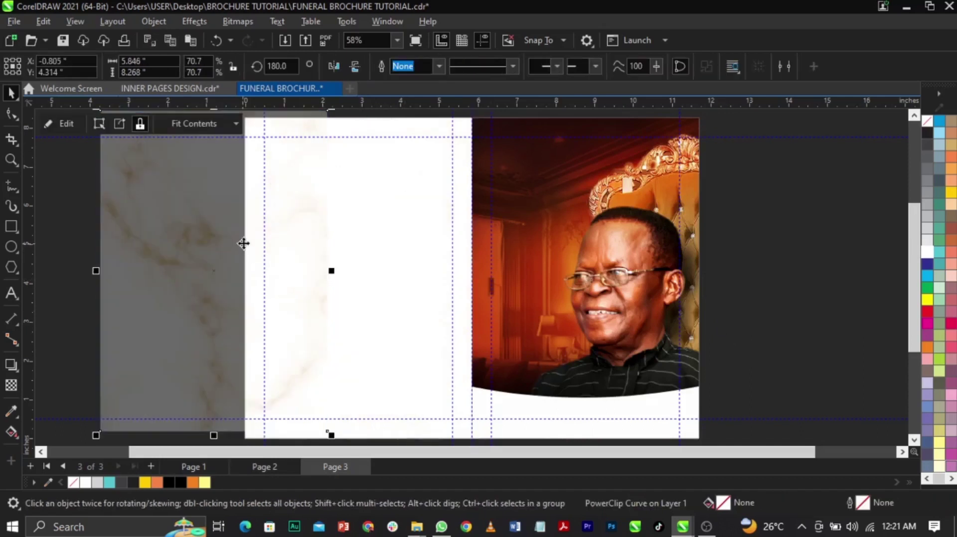
key(ctrl+z)
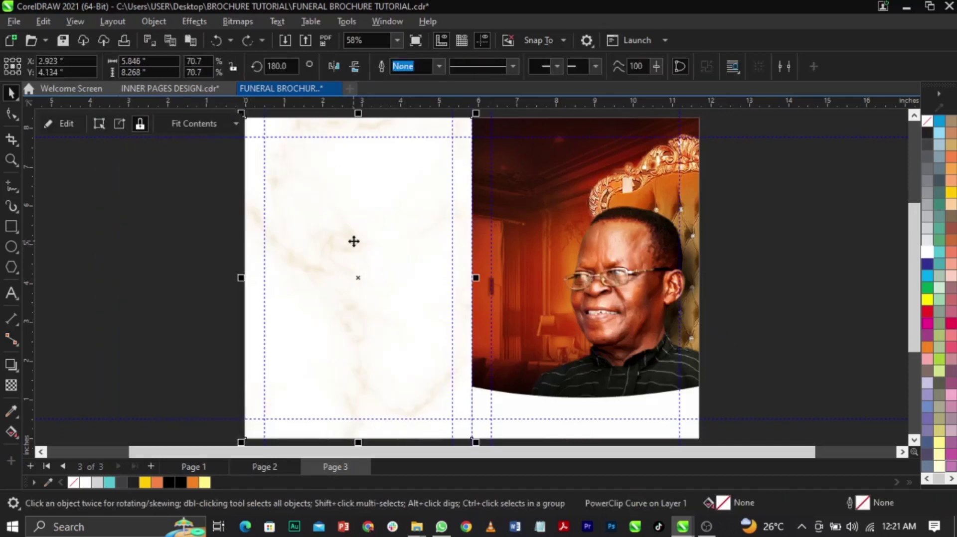
right_click(354, 241)
mouse_move(405, 313)
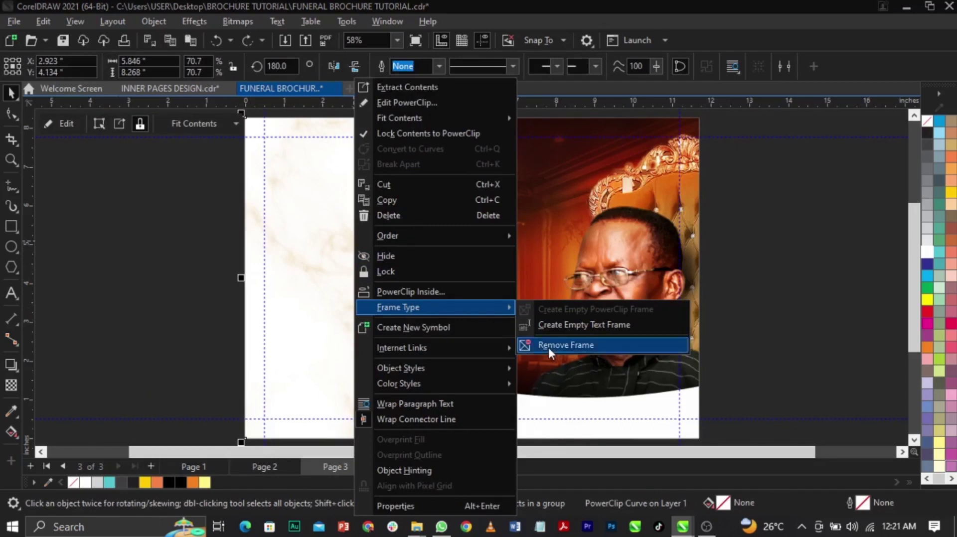
click(202, 345)
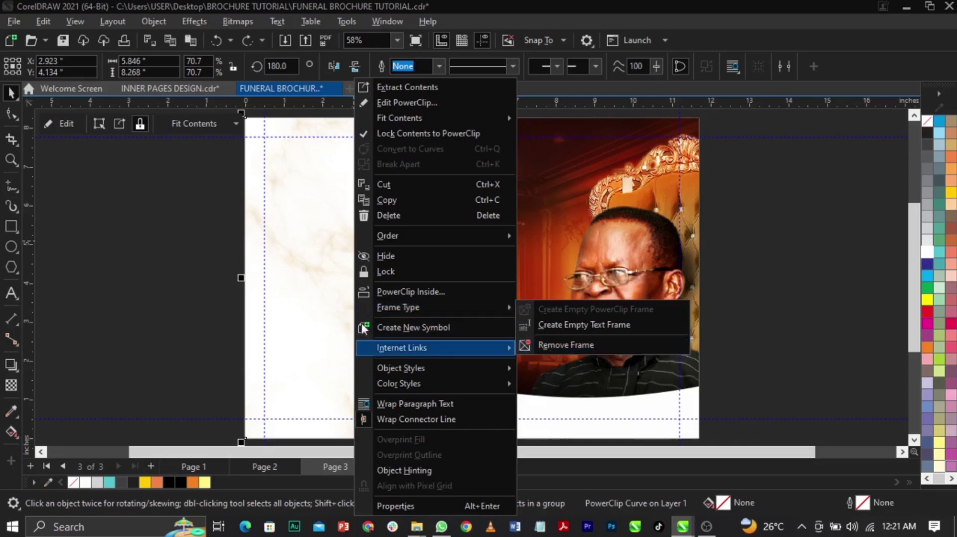
drag(381, 311, 236, 309)
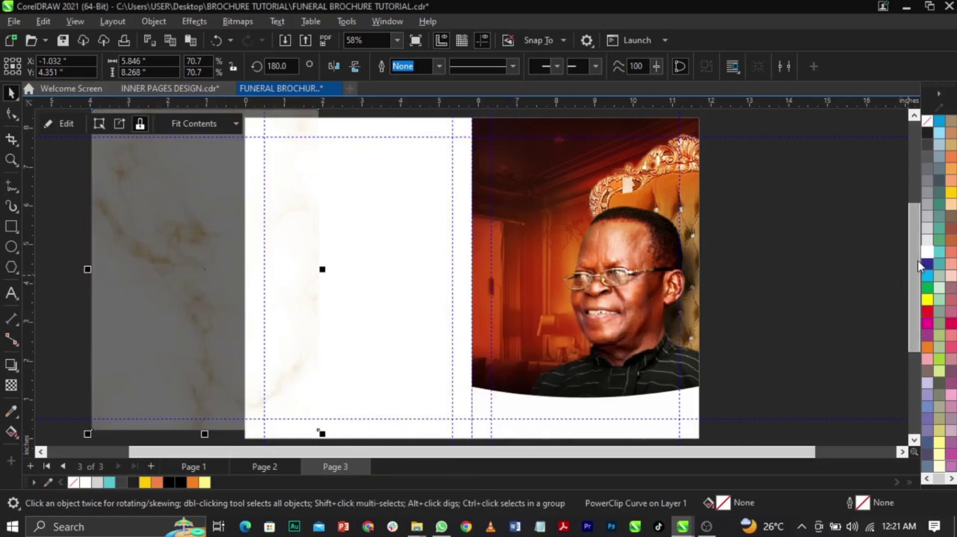
key(Escape)
click(175, 291)
scroll(241, 246, up, 2)
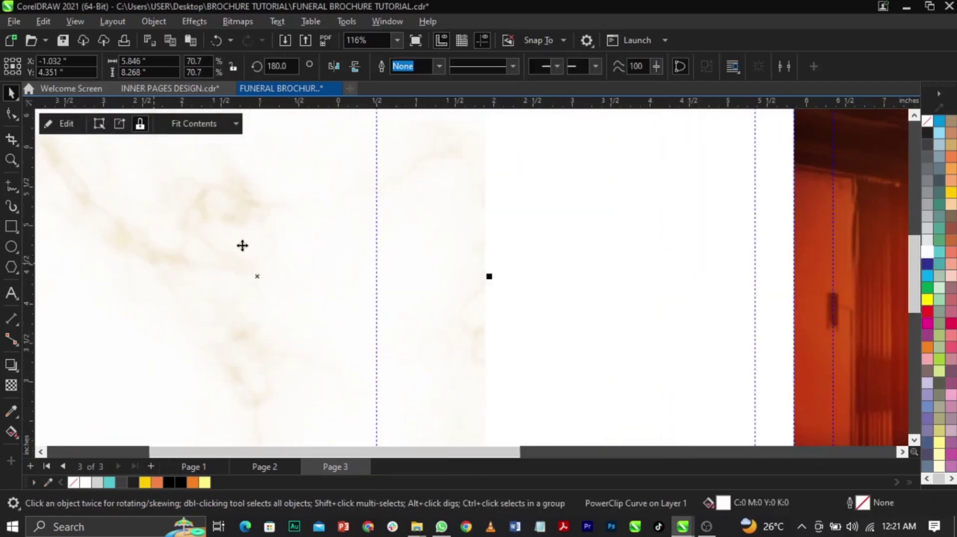
scroll(267, 239, down, 3)
key(ctrl+z)
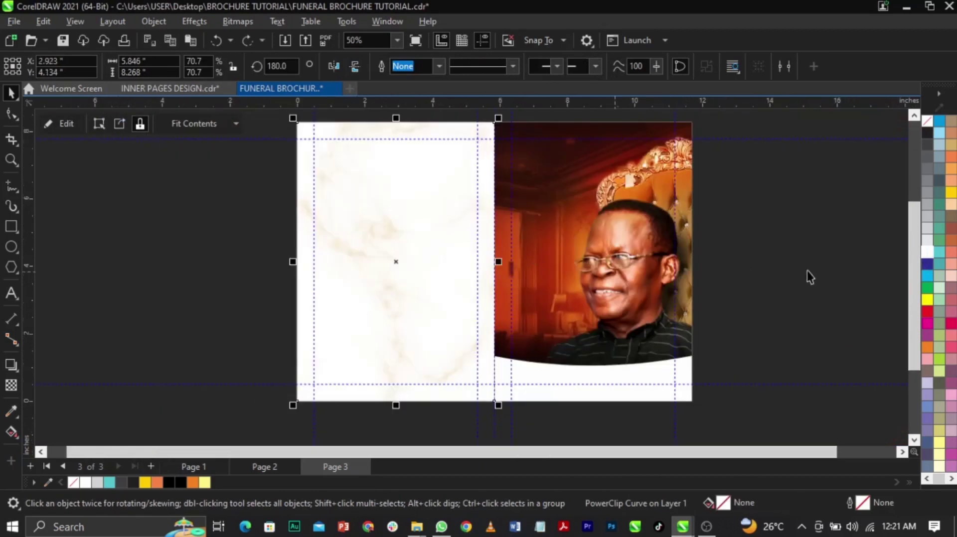
- Remove the PowerClip frame type from the marble half of page 3, accepting the loss of its contents
right_click(412, 243)
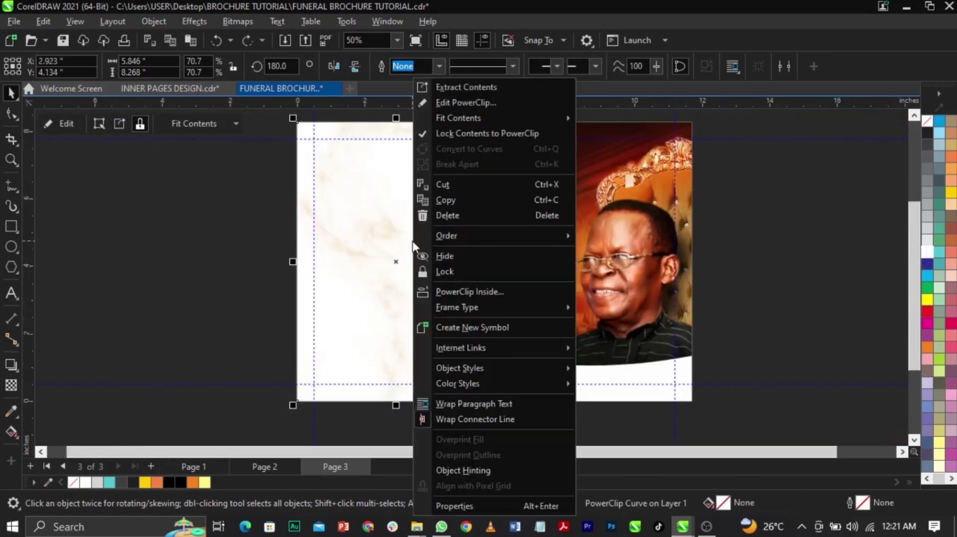
mouse_move(441, 311)
right_click(346, 254)
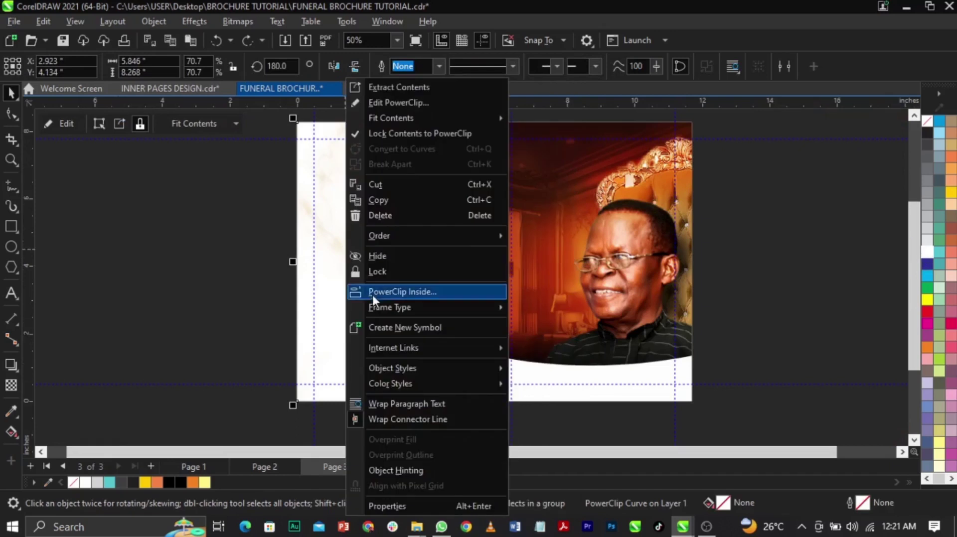
mouse_move(381, 306)
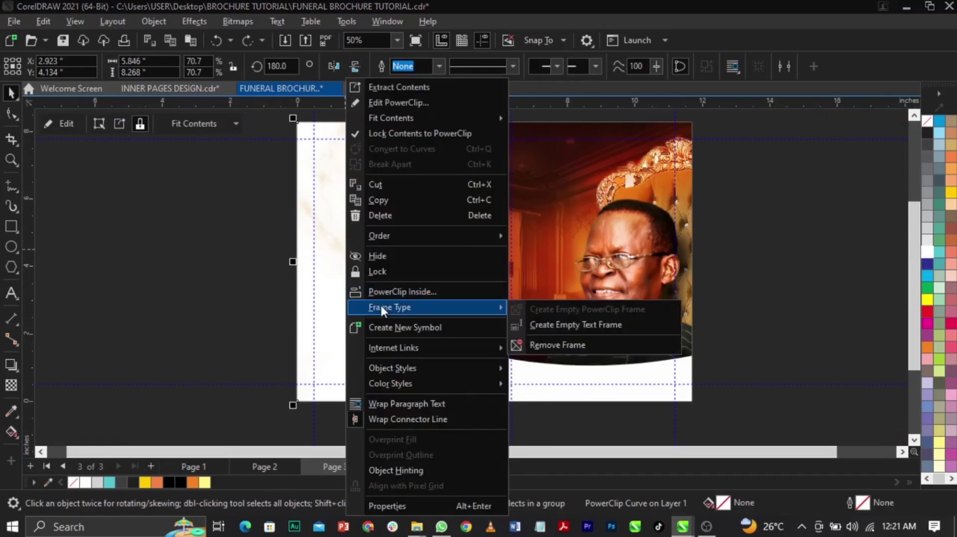
click(567, 345)
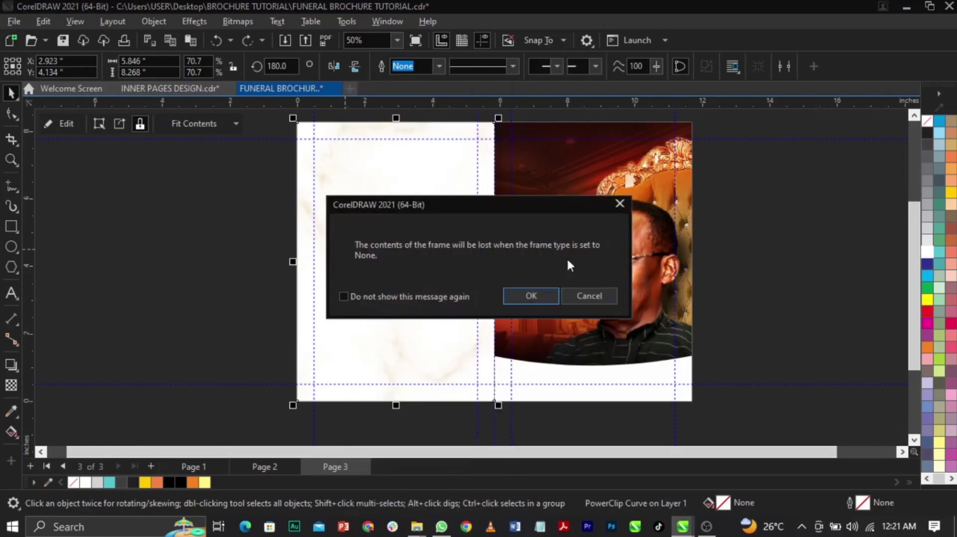
drag(552, 207, 719, 184)
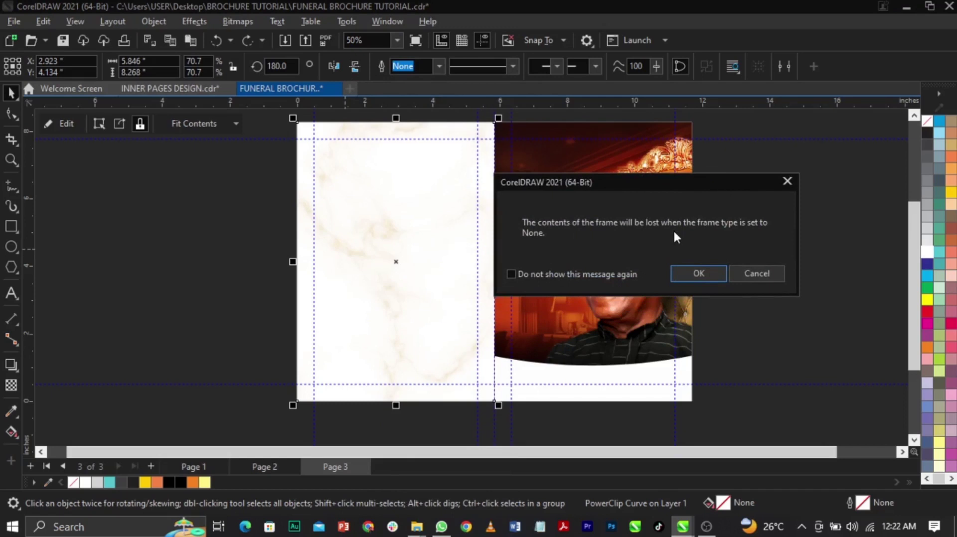
click(695, 274)
- Remove the PowerClip frame type from the portrait half of page 3 and discard its contents
scroll(447, 248, up, 3)
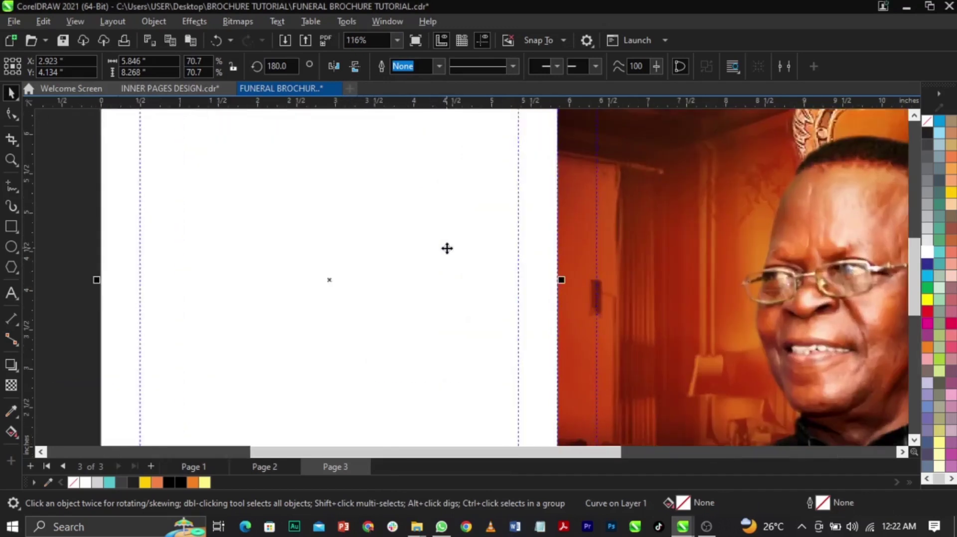
scroll(447, 248, down, 3)
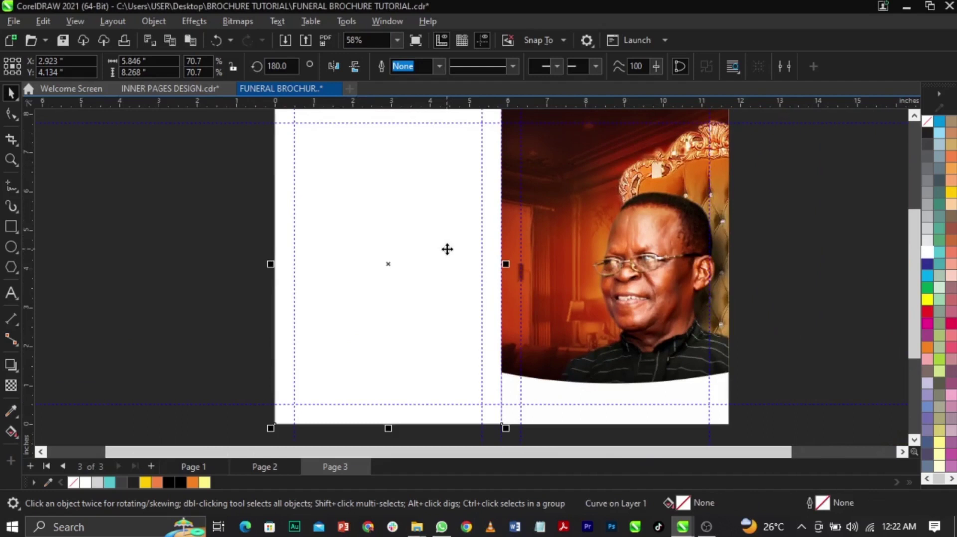
scroll(448, 249, down, 1)
scroll(551, 252, up, 1)
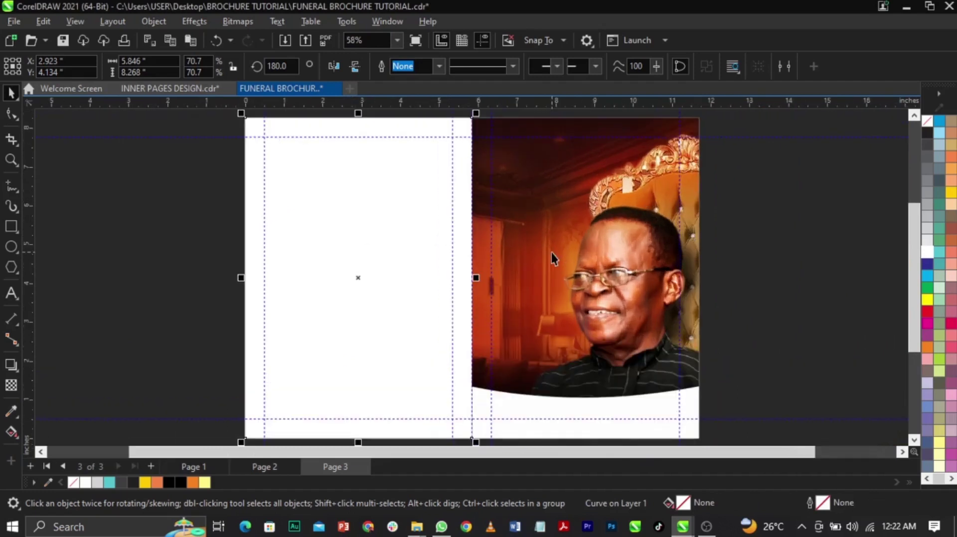
right_click(552, 252)
mouse_move(610, 307)
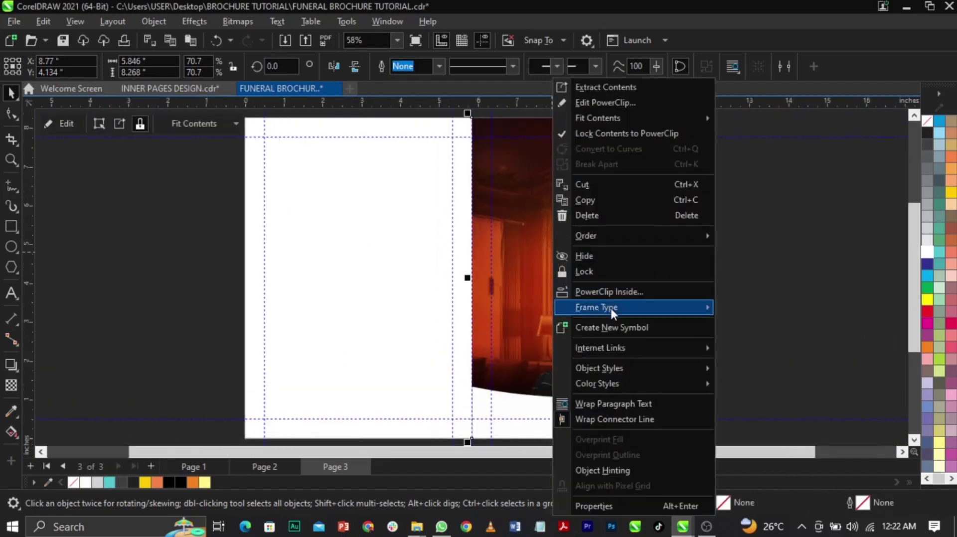
click(773, 343)
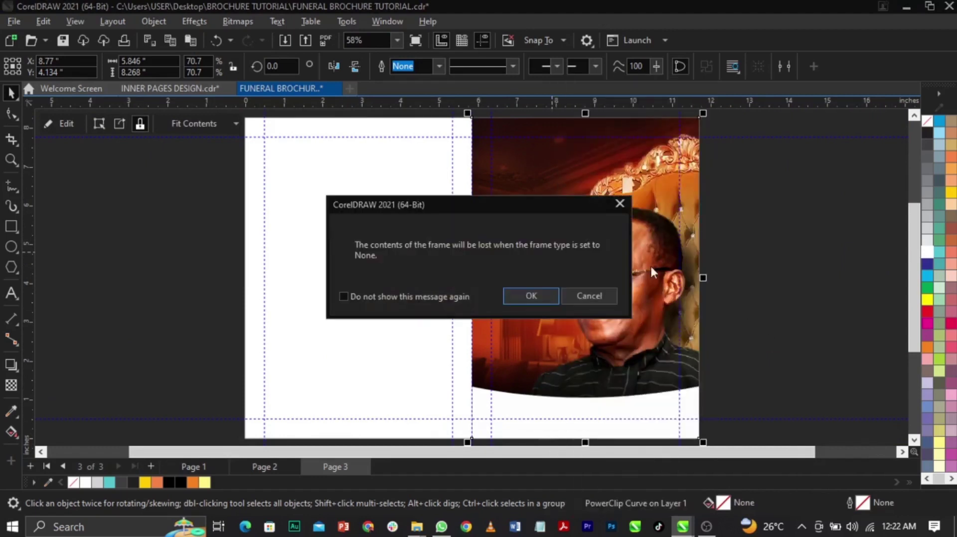
click(549, 293)
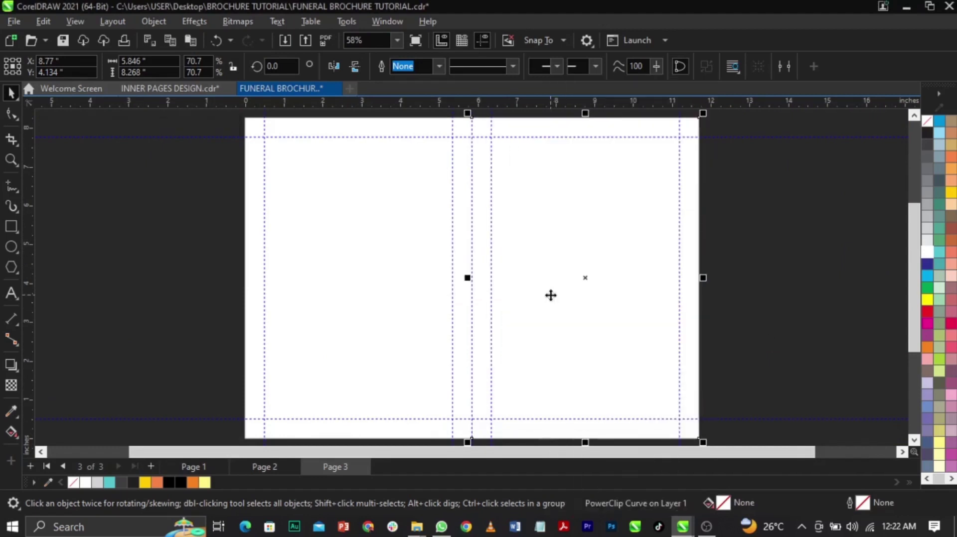
click(723, 343)
- Delete the stray horizontal guideline lying above the page
scroll(724, 342, down, 1)
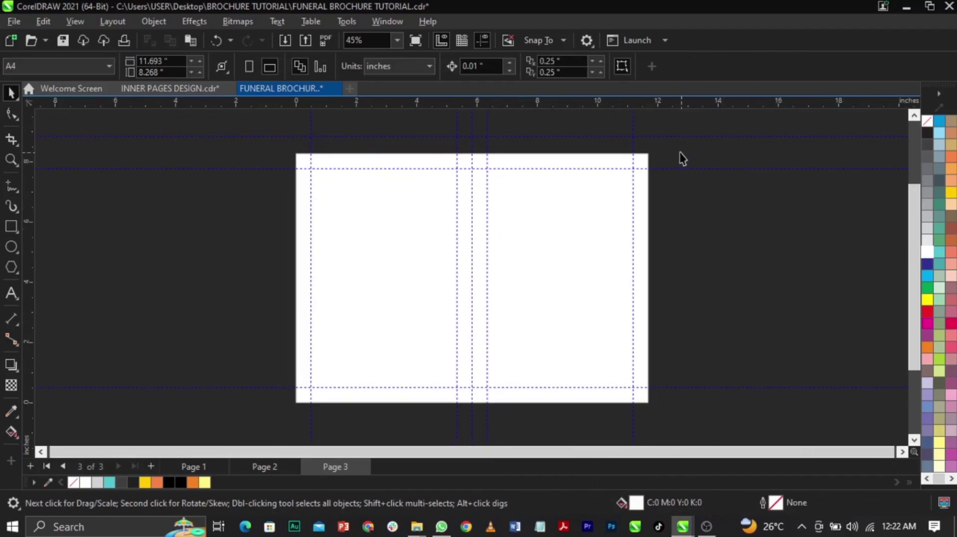
click(679, 136)
key(Delete)
- Import the images 756et54q4q4 and br333e2t4tyefefe from the PG 3-4 folder inside Downloads > FUNERAL BROCHURE +
right_click(244, 222)
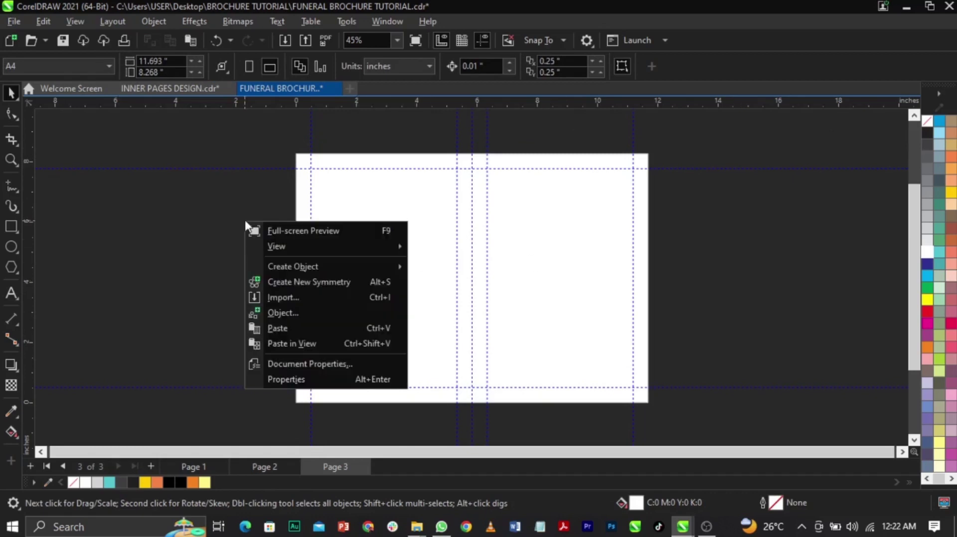
click(295, 296)
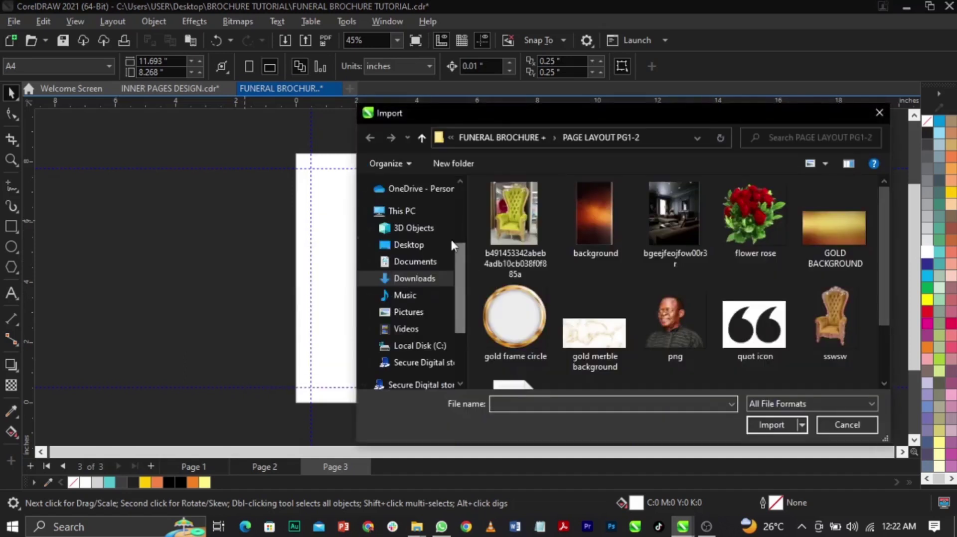
click(422, 282)
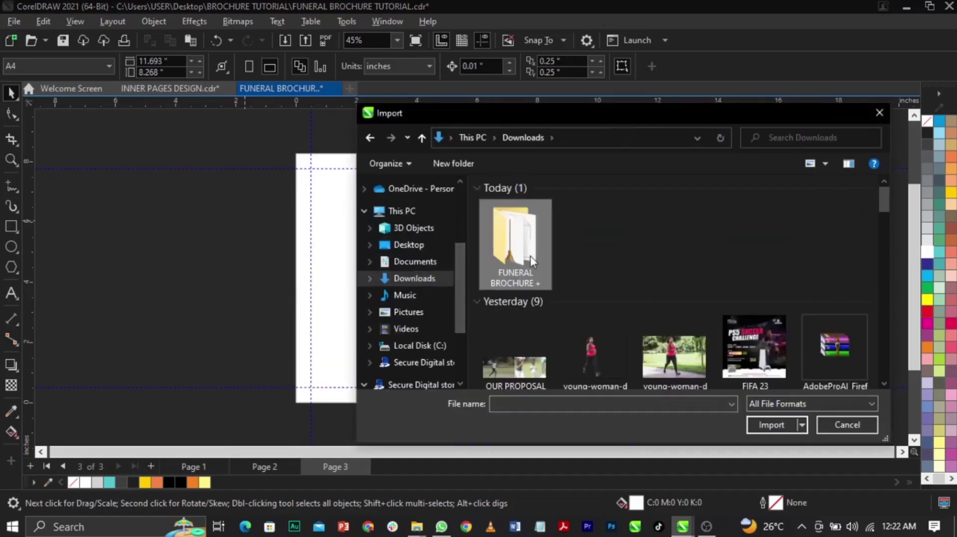
double_click(530, 256)
double_click(609, 231)
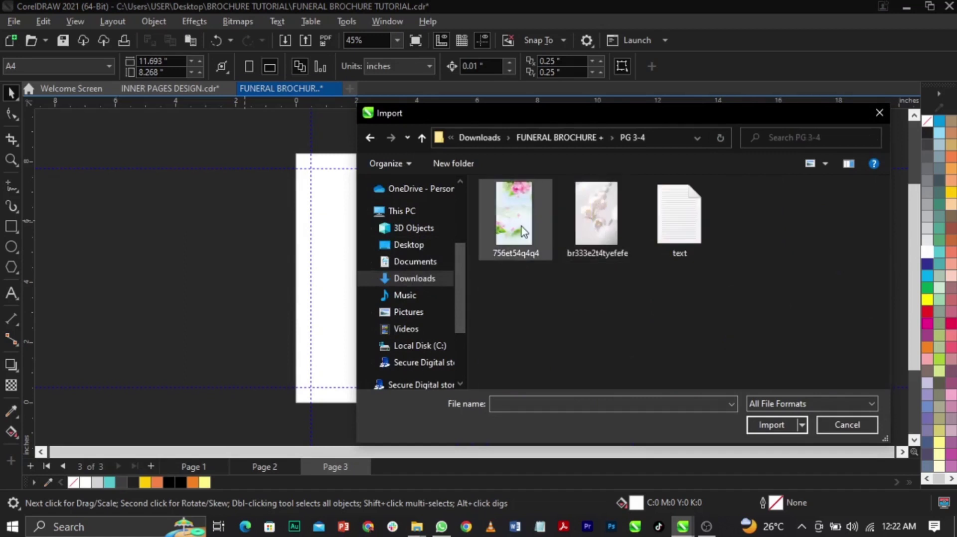
click(522, 226)
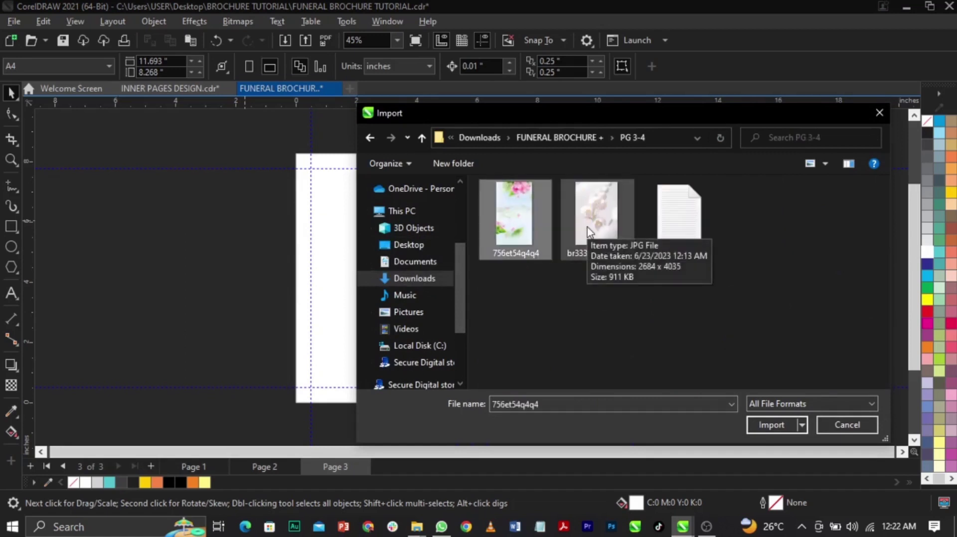
drag(527, 304, 601, 255)
click(764, 426)
- Place the two imported flower images side by side outside the page's right edge and align their centers horizontally
click(681, 227)
click(728, 242)
shift+click(692, 252)
key(e)
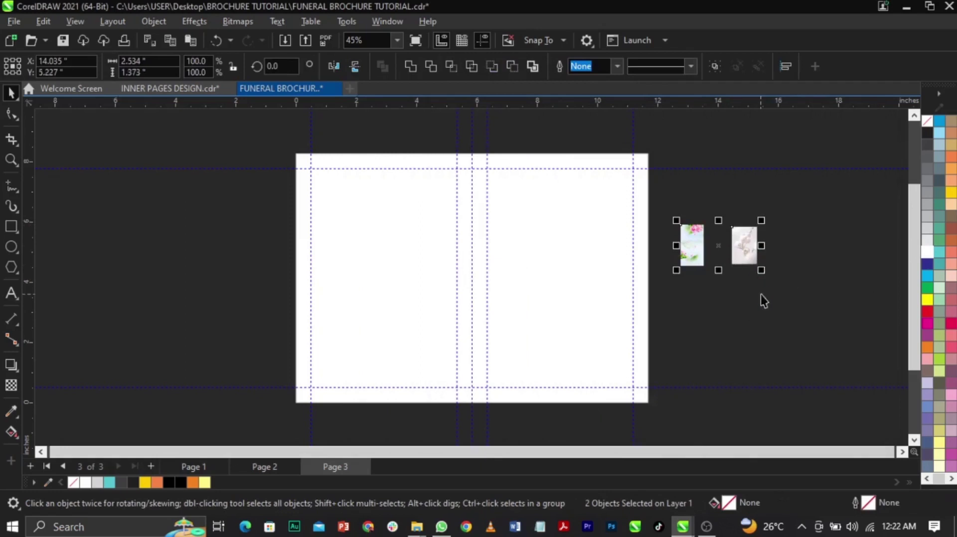
- Enlarge the two flower images together to about 6.4 by 3.5 inches overall, keeping them beside the page
drag(761, 271, 877, 332)
drag(733, 274, 730, 262)
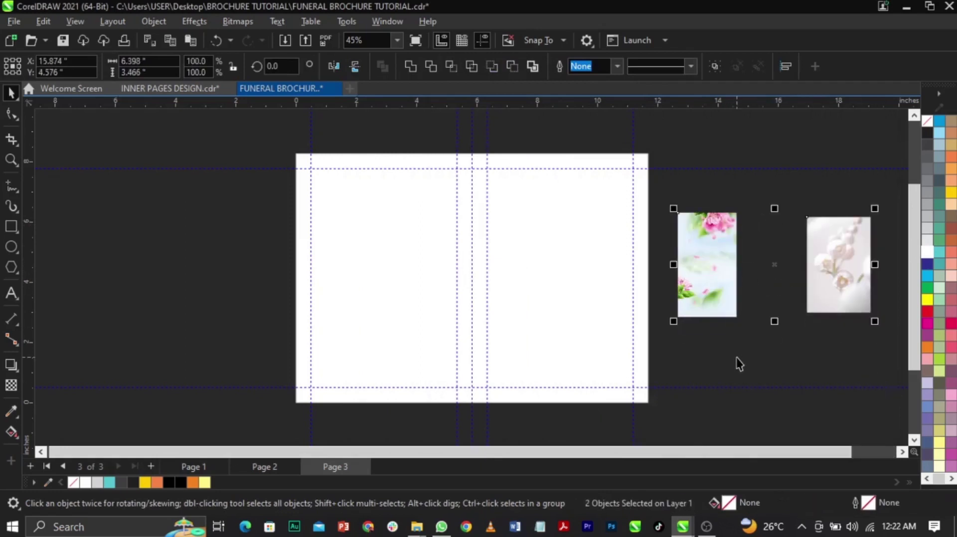
click(737, 363)
- Open the text file from the PG 3-4 folder and examine its funeral programme content before returning to the CorelDRAW document
click(418, 530)
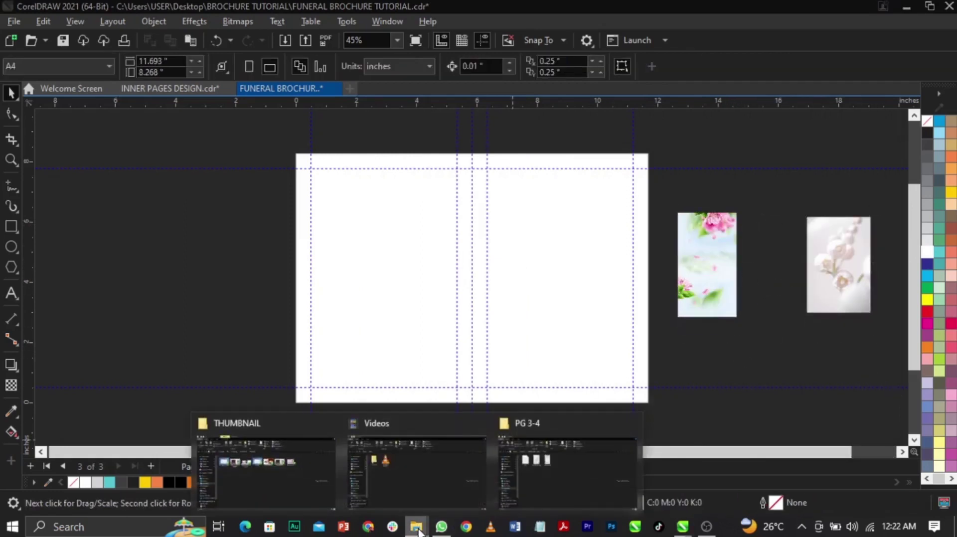
click(543, 480)
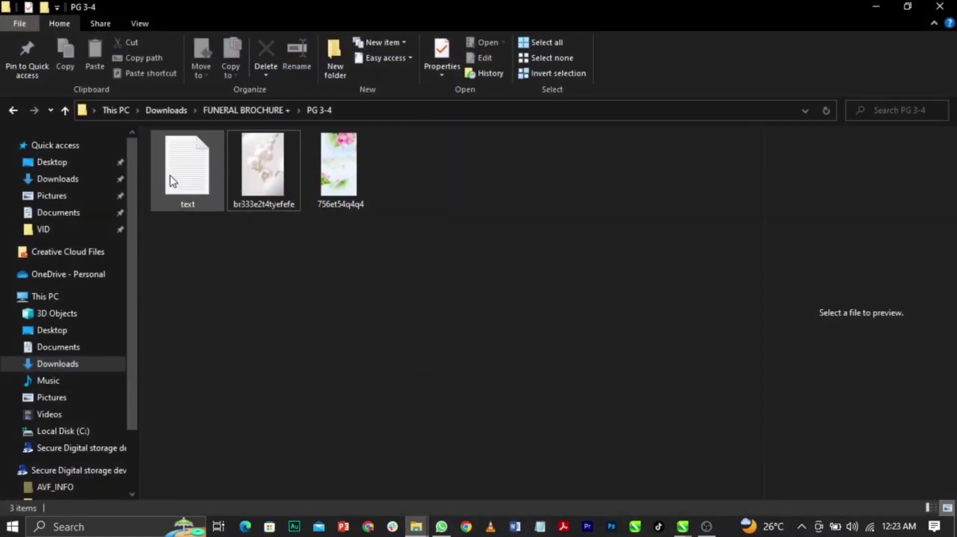
click(184, 178)
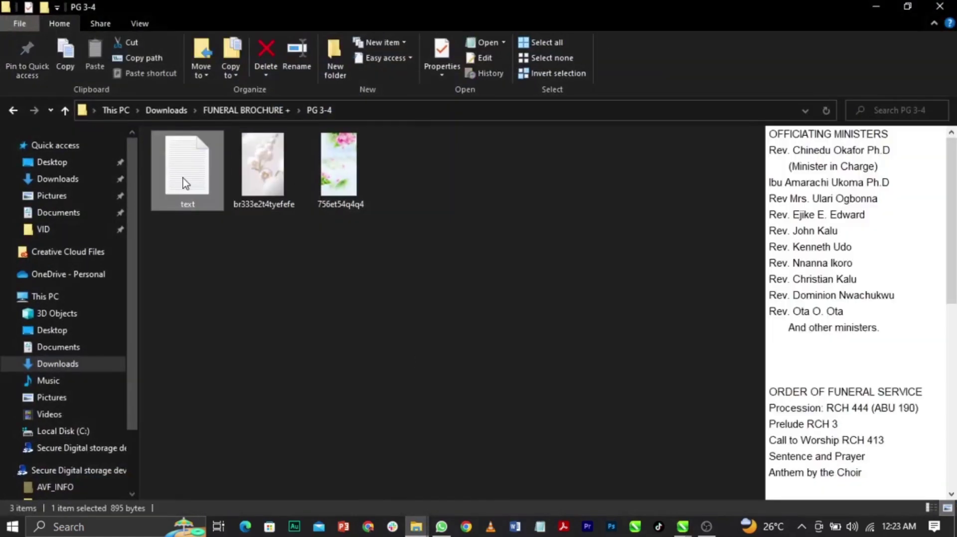
double_click(183, 178)
scroll(559, 265, down, 8)
scroll(559, 265, up, 7)
scroll(558, 264, down, 7)
scroll(558, 265, up, 8)
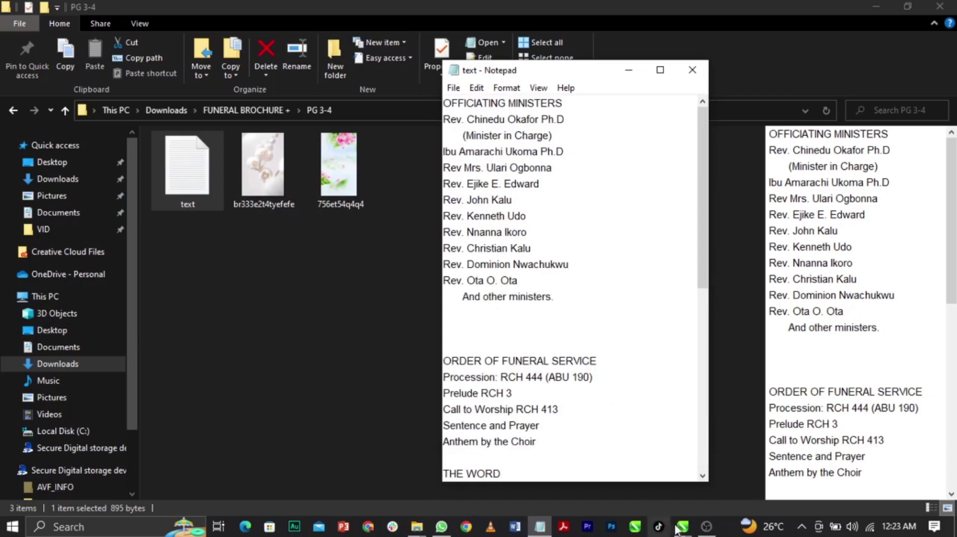
mouse_move(683, 527)
click(713, 474)
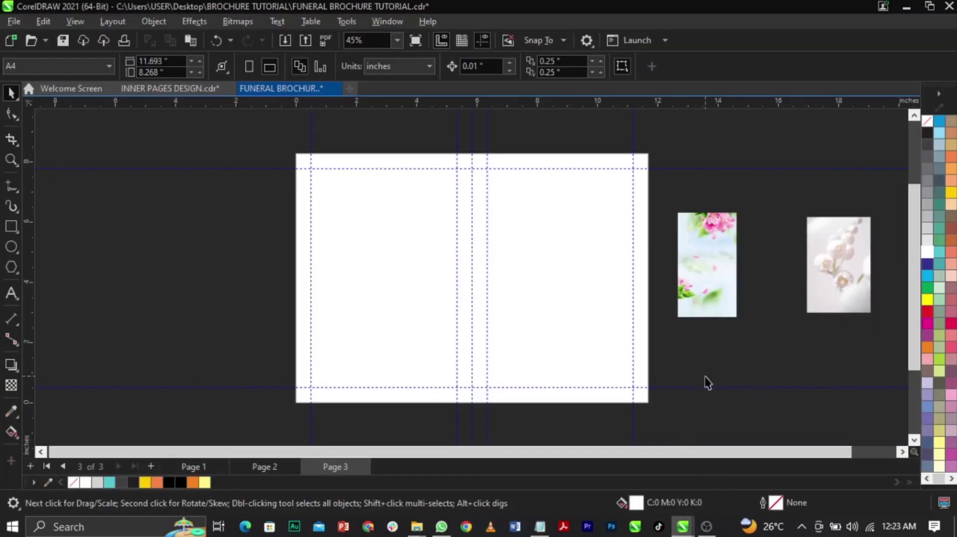
- Move the white flower image br333e2t4tyefefe onto the spread and PowerClip it inside the left page's frame
scroll(530, 291, down, 1)
key(z)
drag(339, 184, 664, 379)
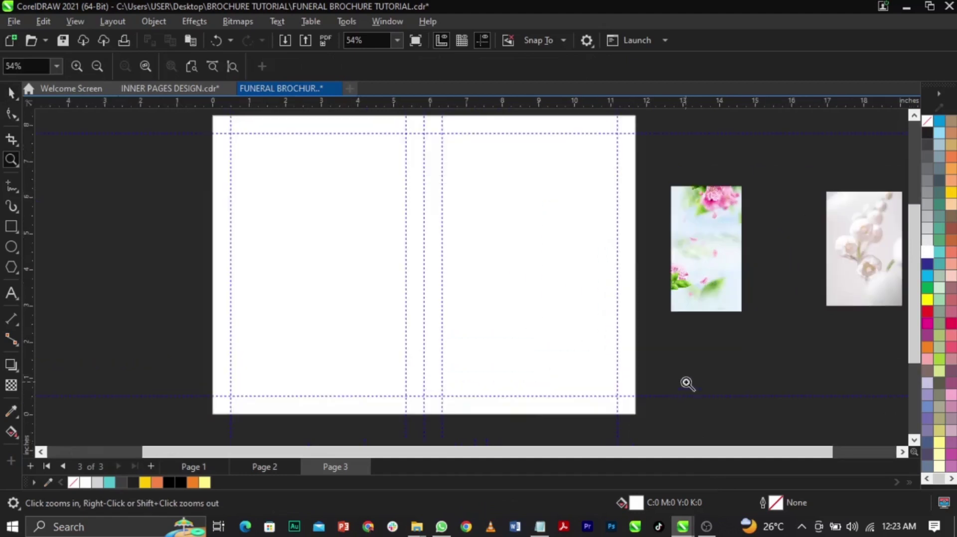
key(space)
drag(837, 278, 351, 284)
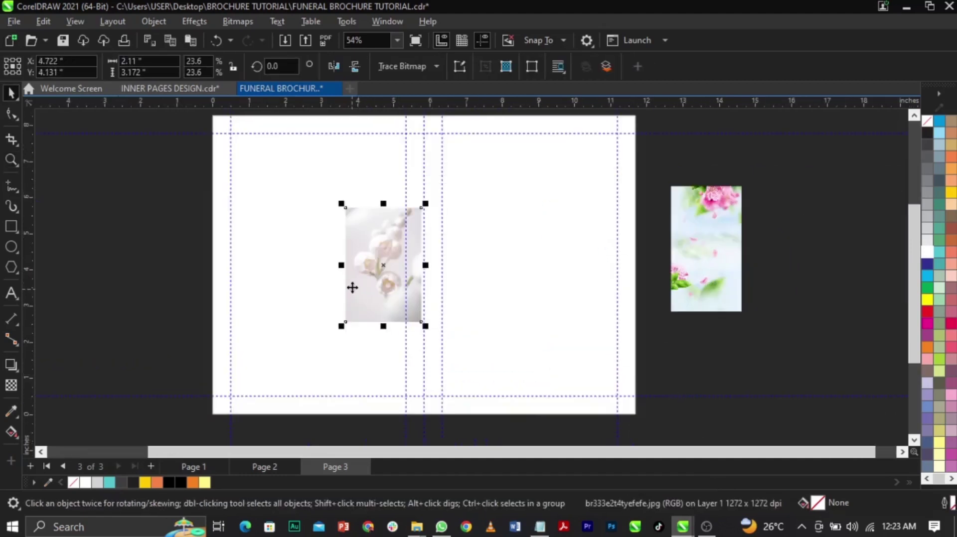
right_click(364, 282)
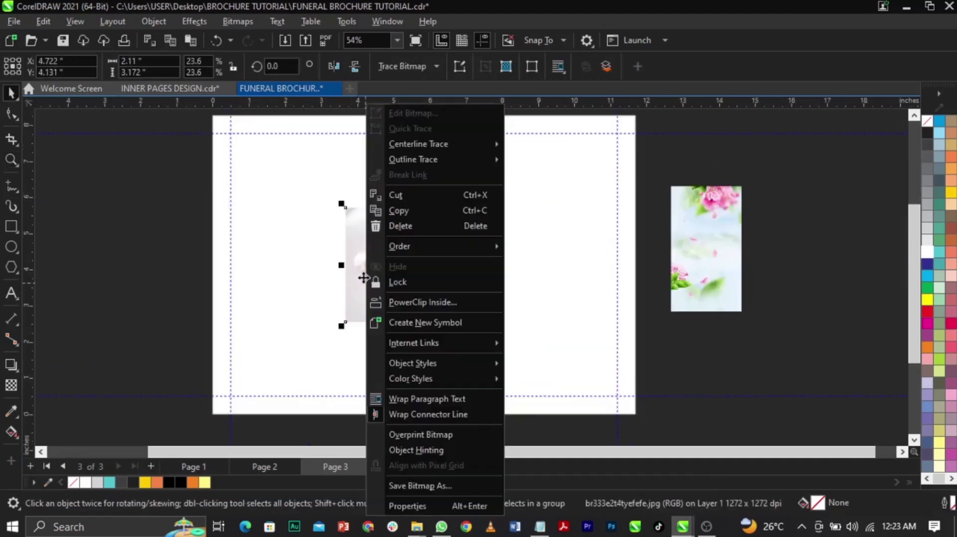
click(397, 302)
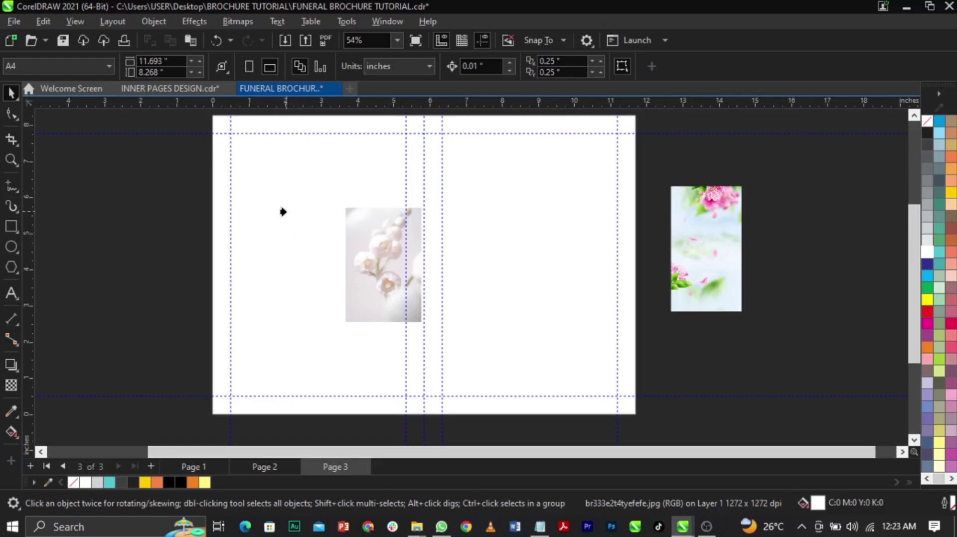
click(283, 212)
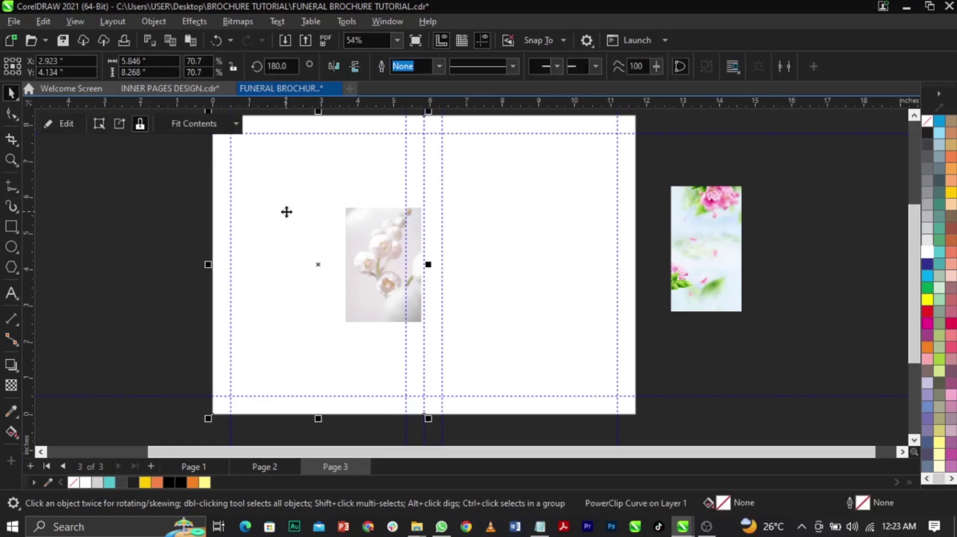
- Edit the left page's PowerClip, enlarging the white flower image to about 7.3 by 11 inches and positioning it to fill the frame
right_click(353, 231)
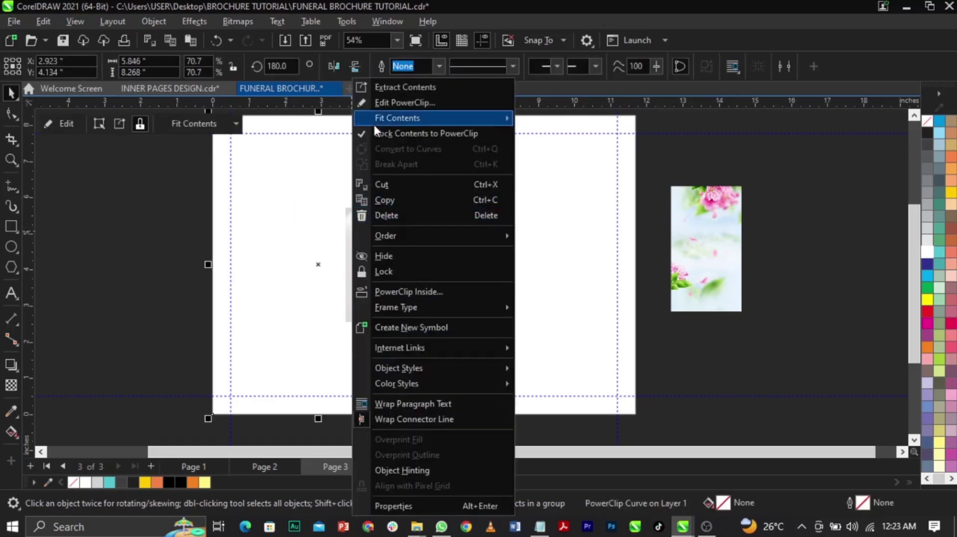
click(389, 102)
click(423, 222)
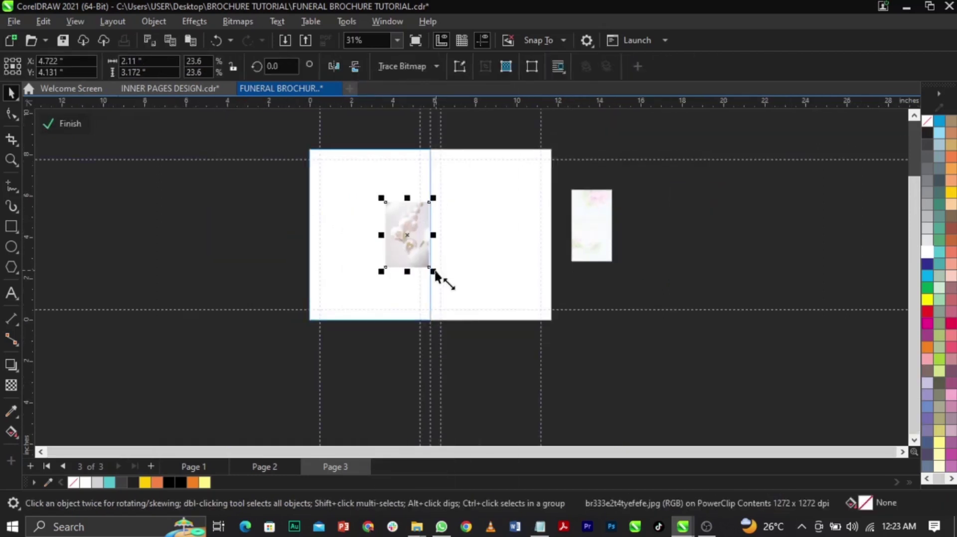
drag(434, 274, 507, 346)
drag(462, 291, 438, 300)
scroll(387, 268, up, 2)
scroll(388, 268, down, 2)
click(66, 125)
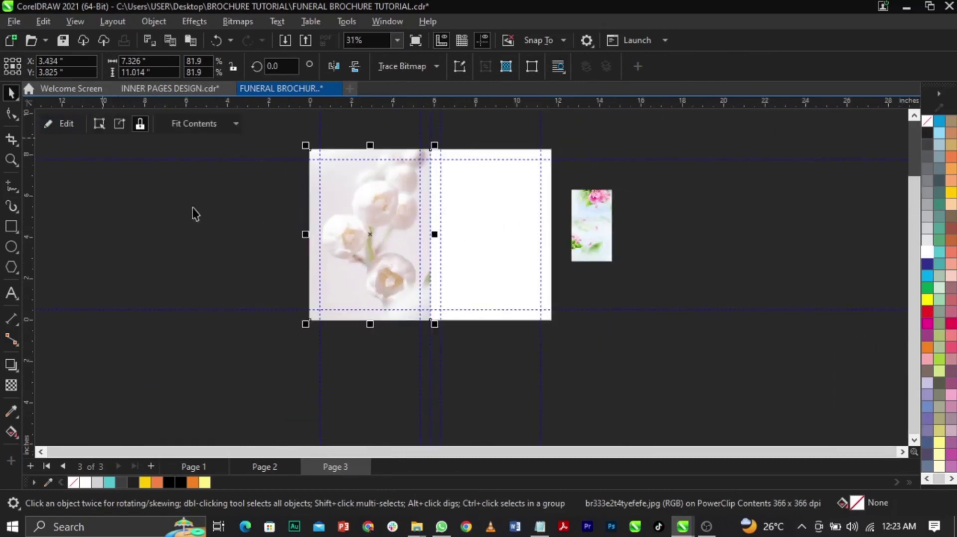
key(F2)
drag(276, 135, 608, 327)
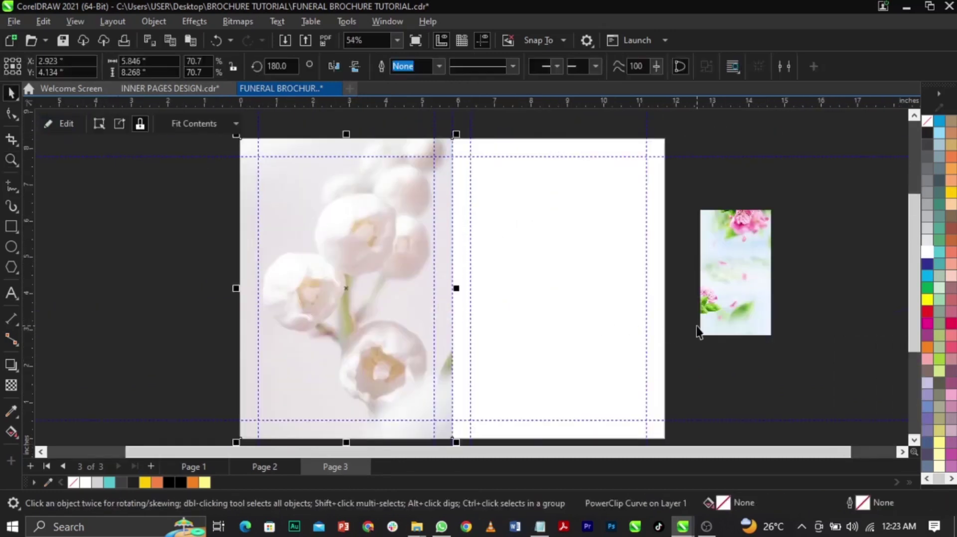
- Examine the finished layouts on Page 1 and Page 2 for reference, ending back on Page 3
click(699, 331)
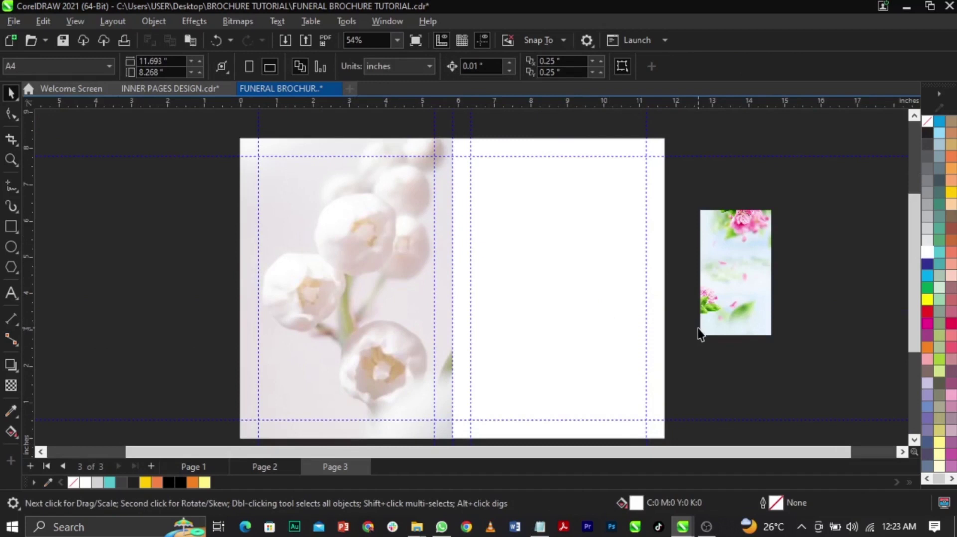
key(Page_Up)
key(Page_Up)
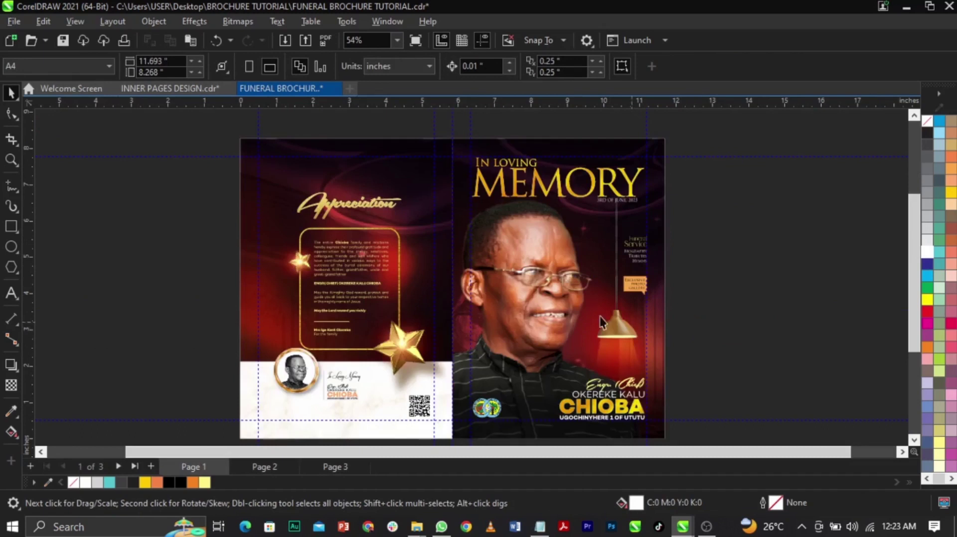
click(546, 309)
click(386, 288)
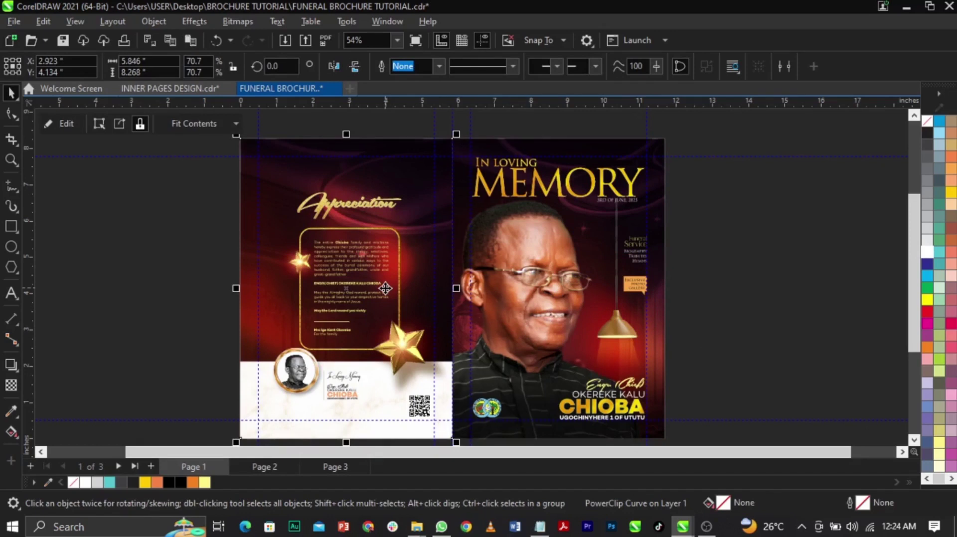
key(Page_Down)
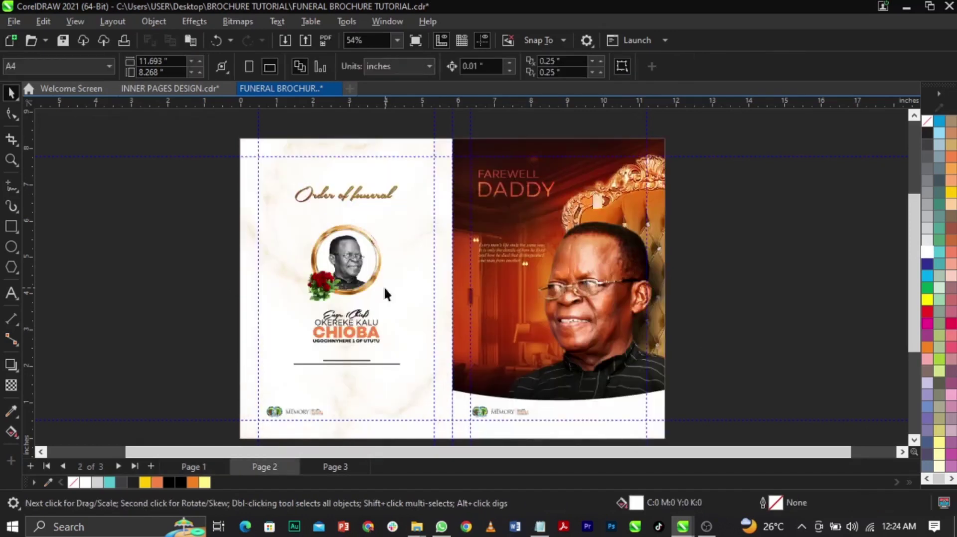
key(Page_Down)
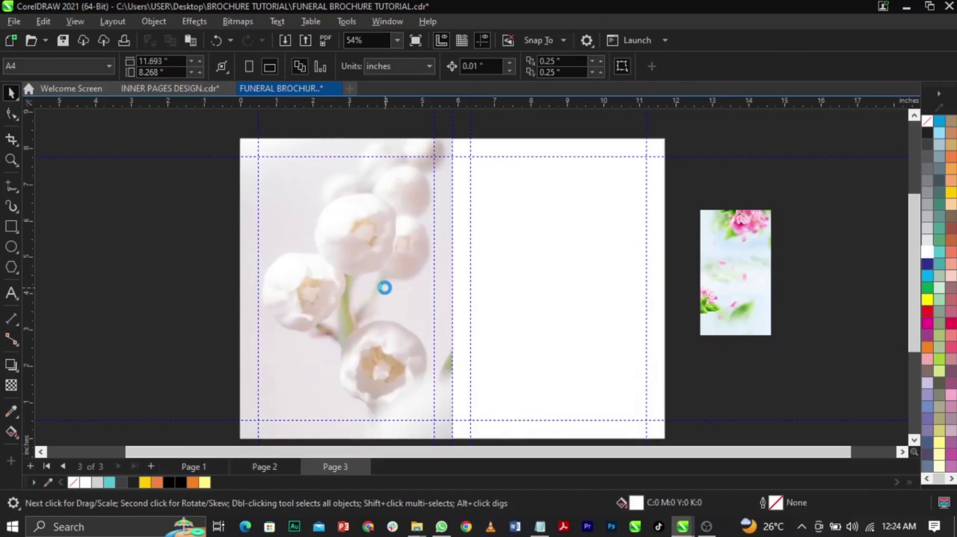
- Draw a white rectangle about 3.7 by 6.5 inches over the flower background on the left page
click(339, 288)
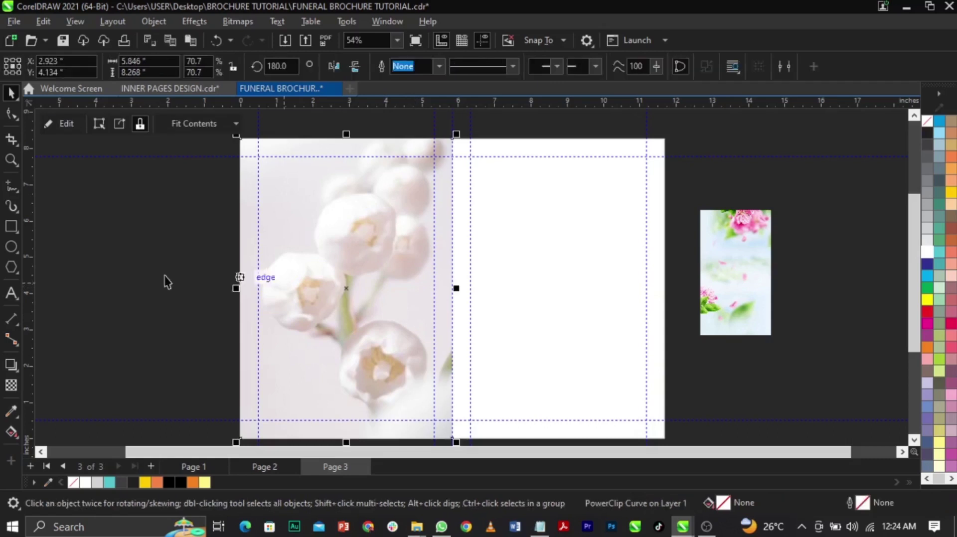
click(10, 227)
drag(293, 165, 428, 405)
key(space)
scroll(329, 263, up, 1)
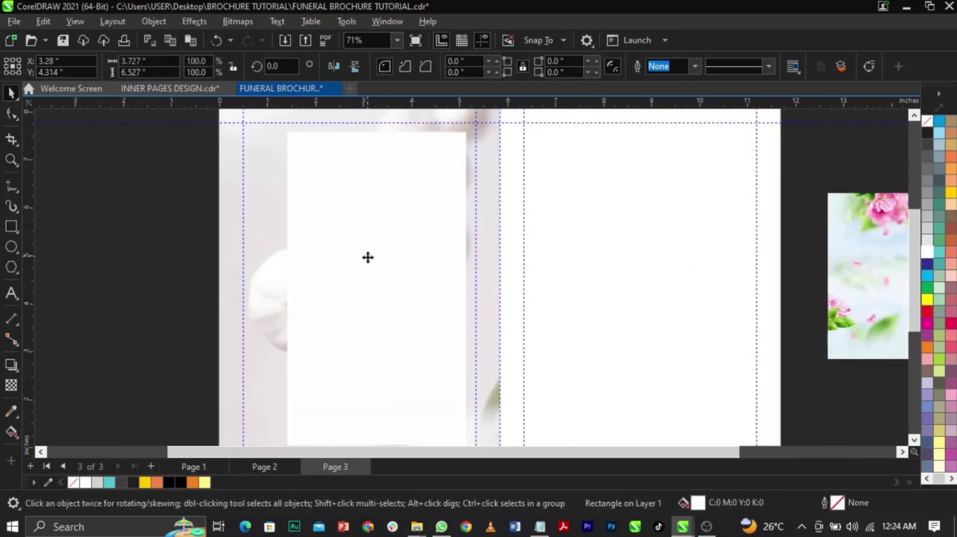
scroll(419, 222, down, 2)
- Center the white rectangle vertically on the left page's frame and reduce its height to about 6 inches
shift+click(332, 248)
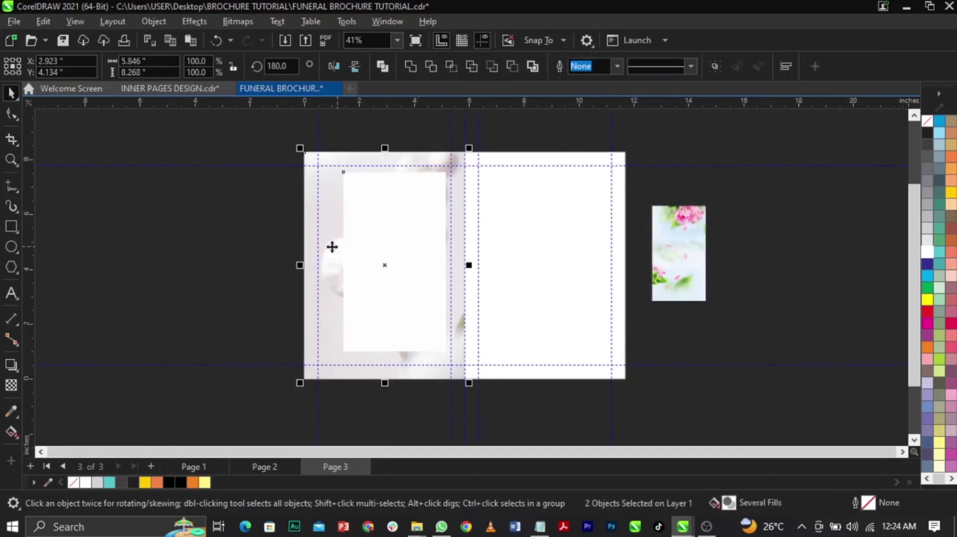
click(265, 245)
click(378, 319)
scroll(388, 384, up, 2)
drag(400, 339, 400, 324)
scroll(455, 224, down, 2)
scroll(532, 274, up, 2)
drag(535, 272, 531, 269)
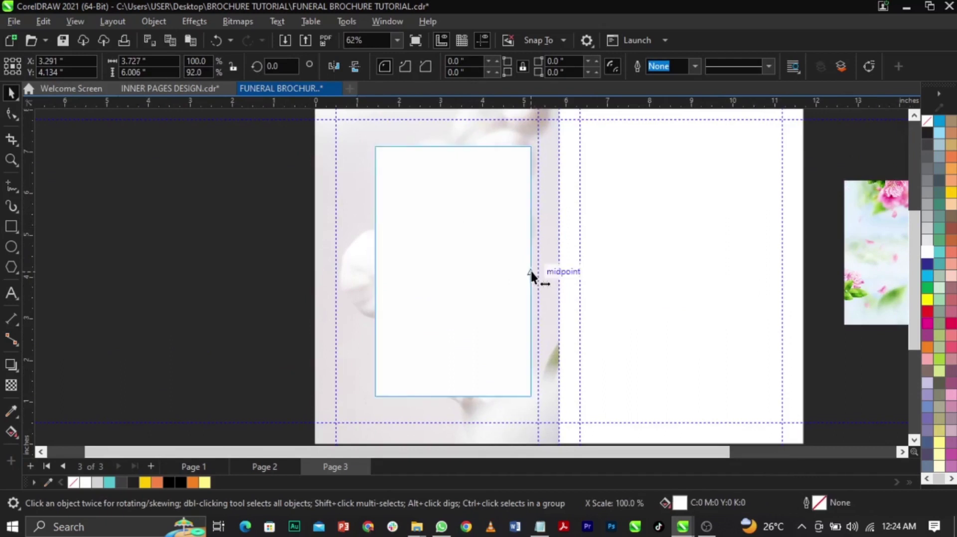
drag(530, 270, 521, 270)
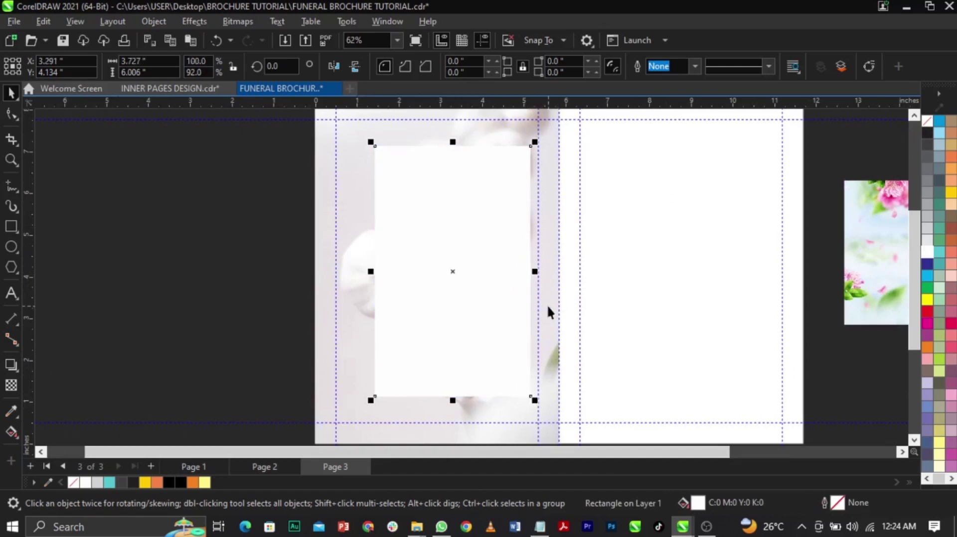
- Shift the white flower image leftward inside the left page's PowerClip frame and finish editing it
double_click(546, 304)
click(574, 297)
drag(575, 297, 563, 298)
ctrl+click(141, 278)
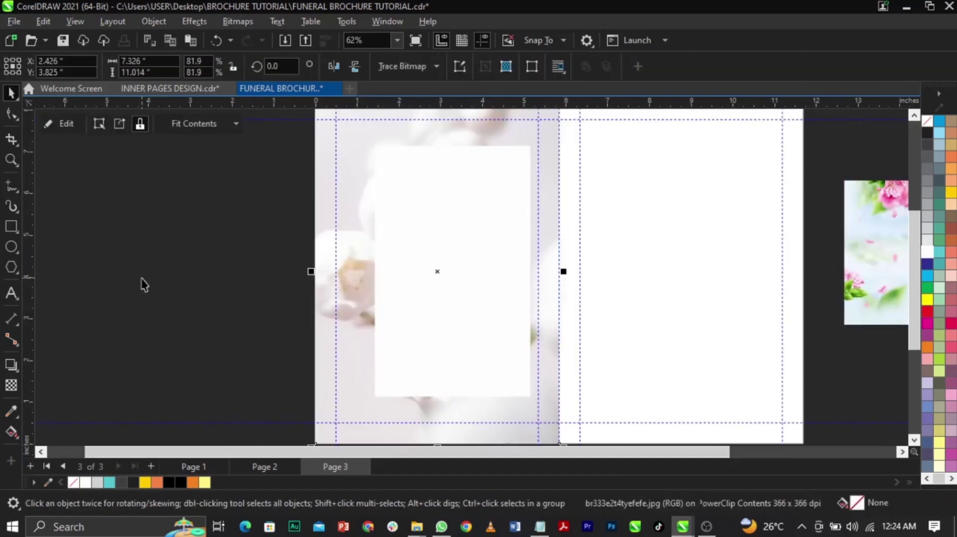
- Apply a uniform transparency of 28 to the white rectangle on the left page
click(427, 282)
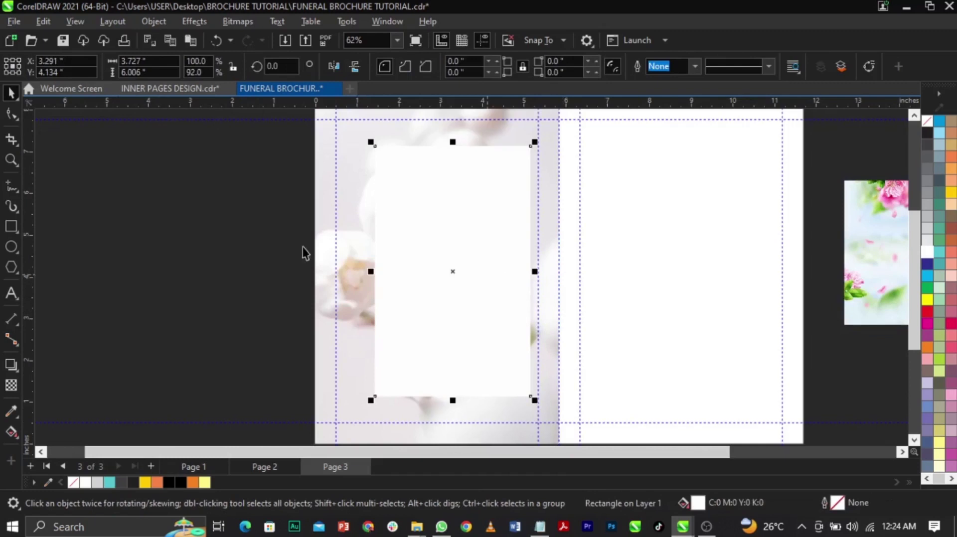
click(12, 386)
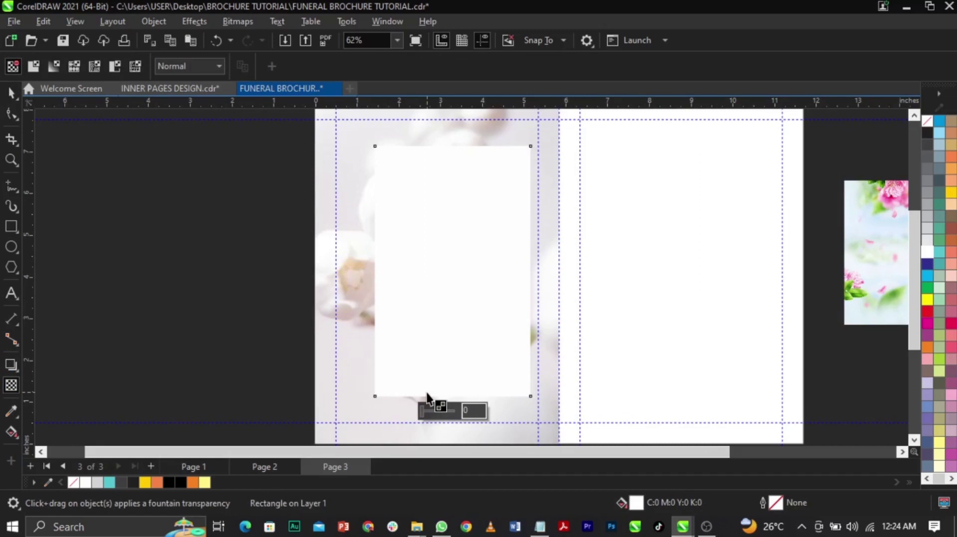
drag(430, 415, 433, 413)
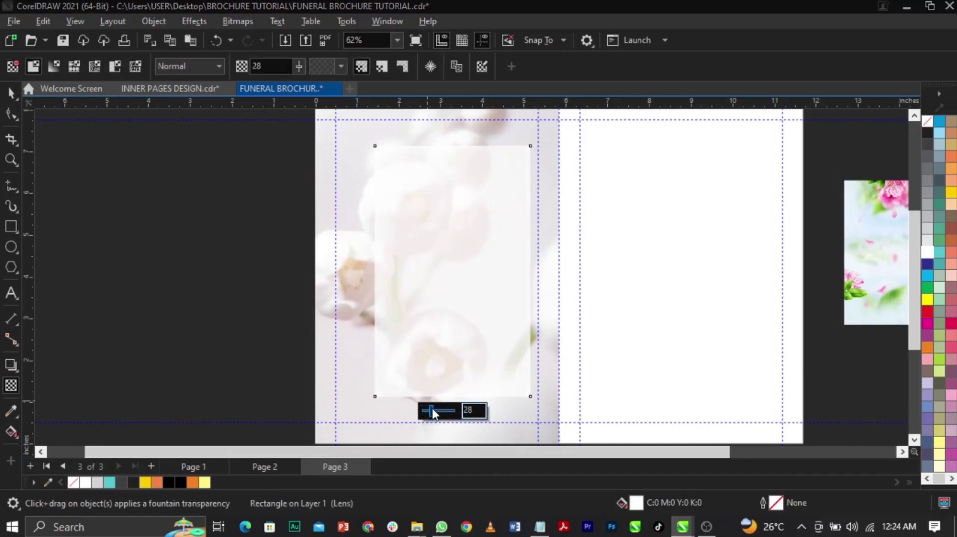
- Try a transparency of 100 on the white rectangle and undo it
scroll(433, 277, up, 1)
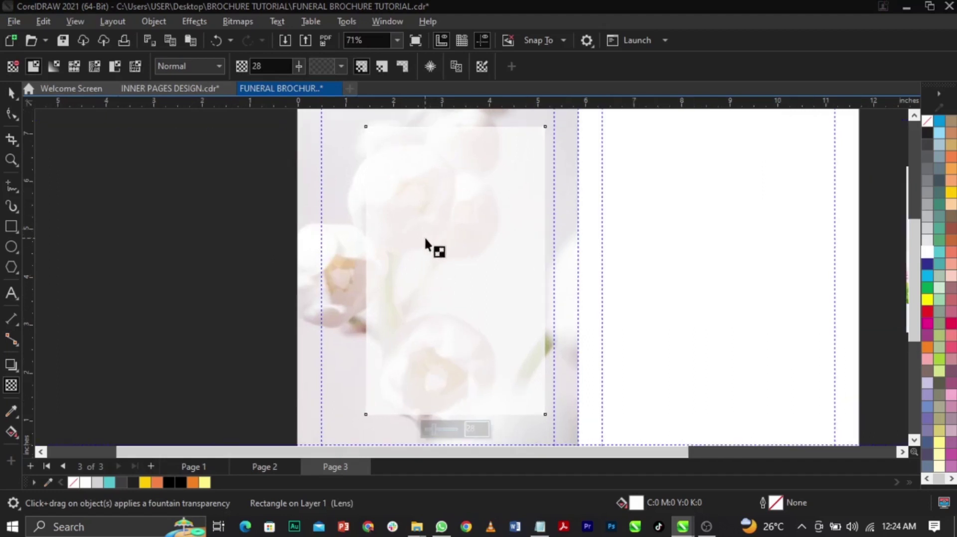
drag(432, 428, 458, 429)
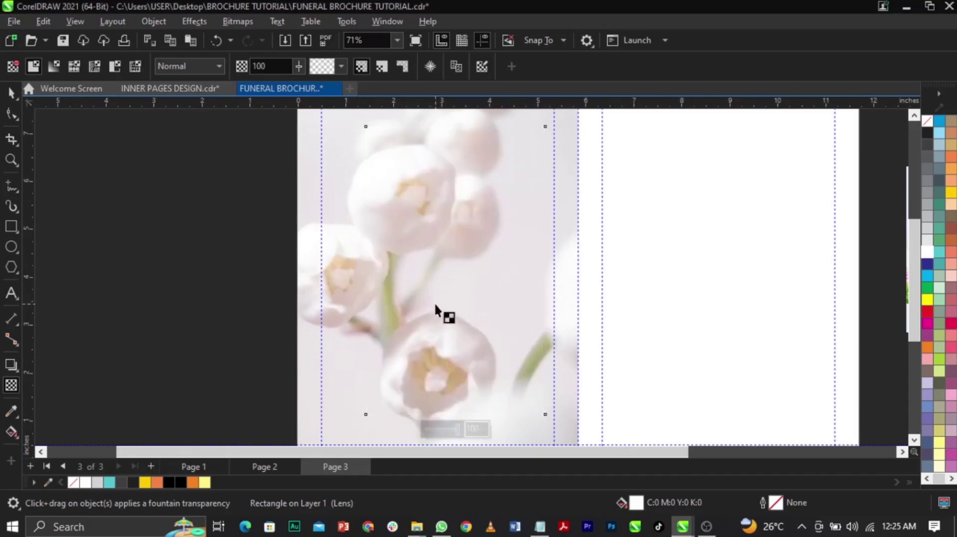
key(ctrl+z)
key(space)
scroll(434, 302, down, 1)
key(z)
drag(333, 171, 713, 412)
key(space)
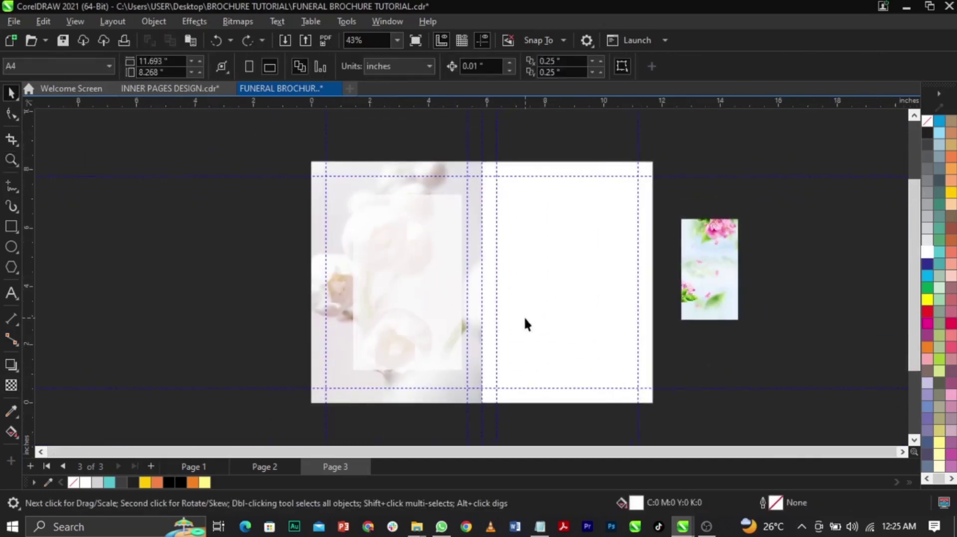
- Examine the footer logo group on the right half of page 2
scroll(415, 301, up, 1)
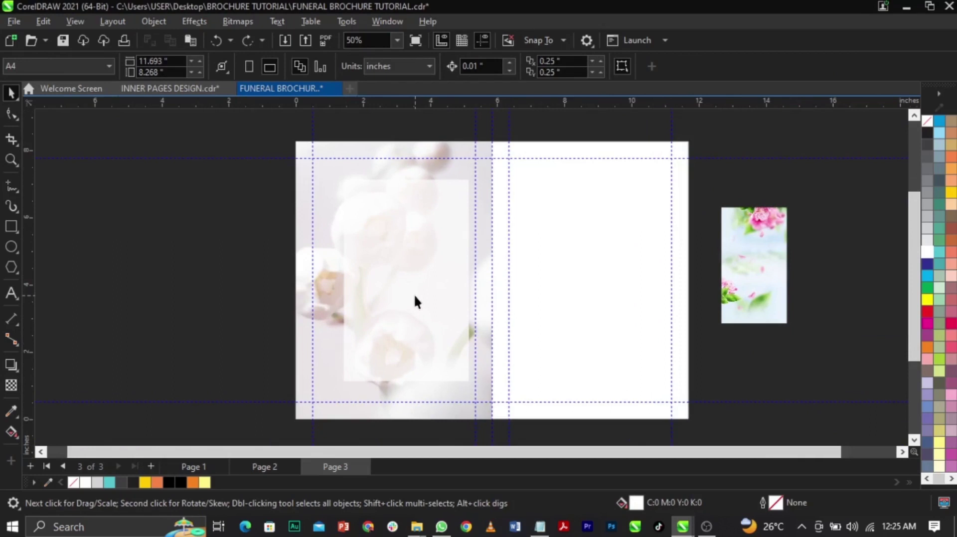
key(Page_Up)
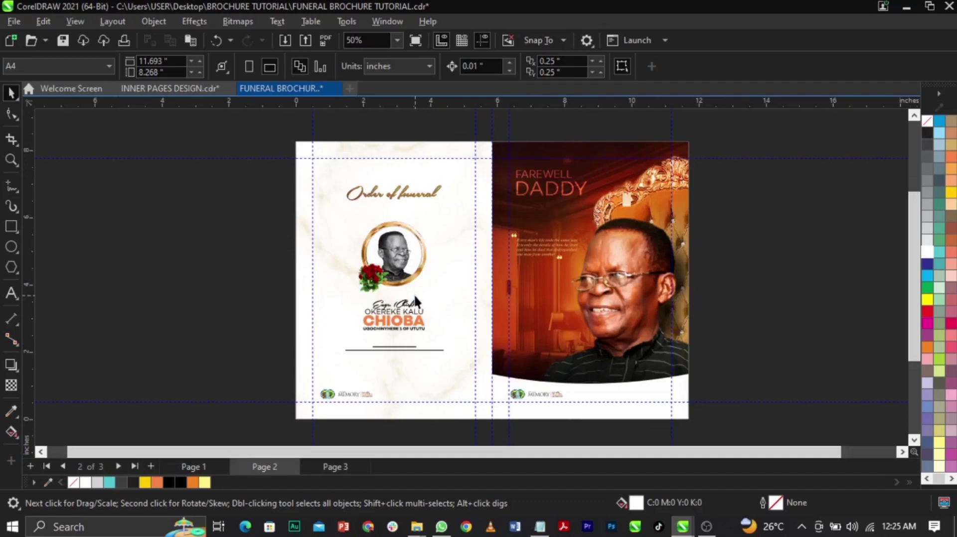
drag(614, 438, 503, 384)
scroll(523, 398, up, 3)
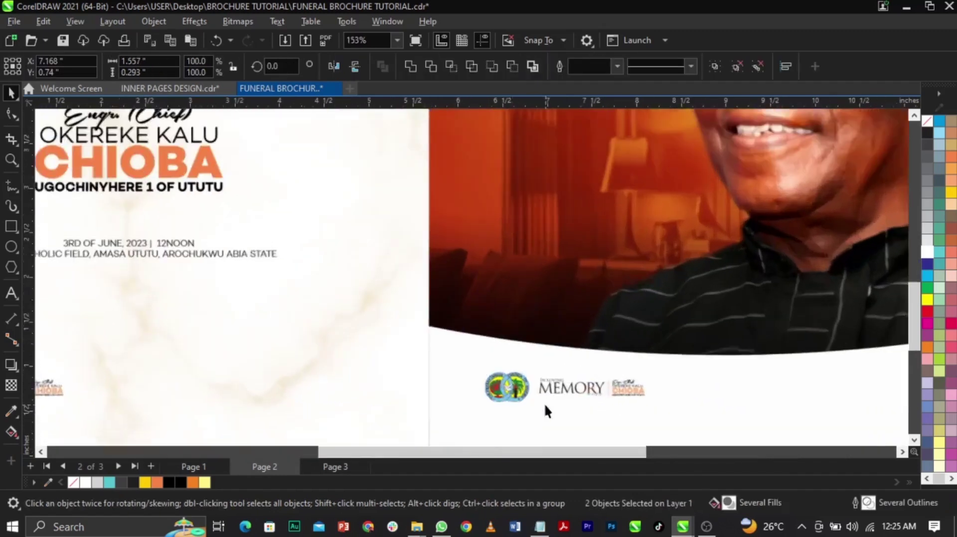
scroll(545, 406, up, 1)
scroll(504, 391, down, 2)
scroll(536, 389, up, 2)
scroll(535, 389, up, 2)
scroll(547, 437, down, 2)
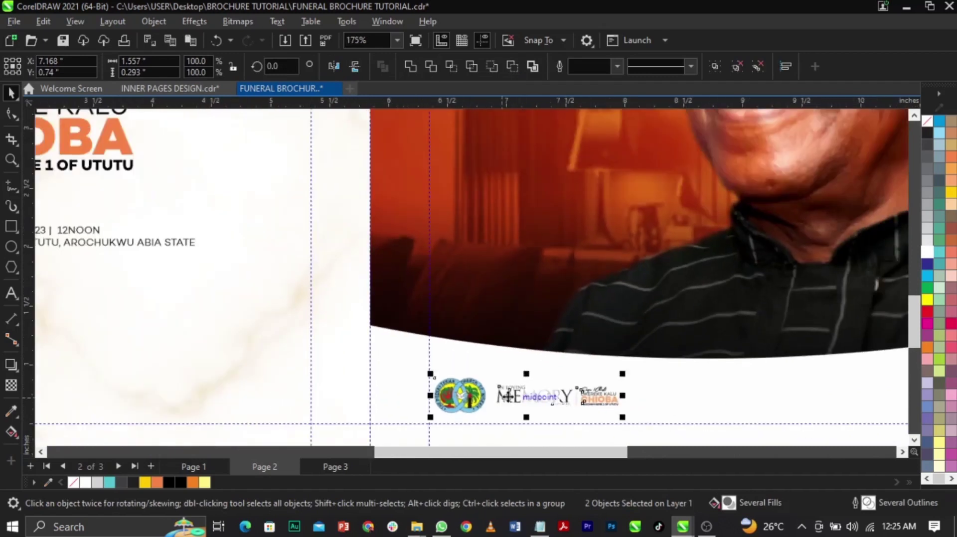
scroll(469, 396, down, 2)
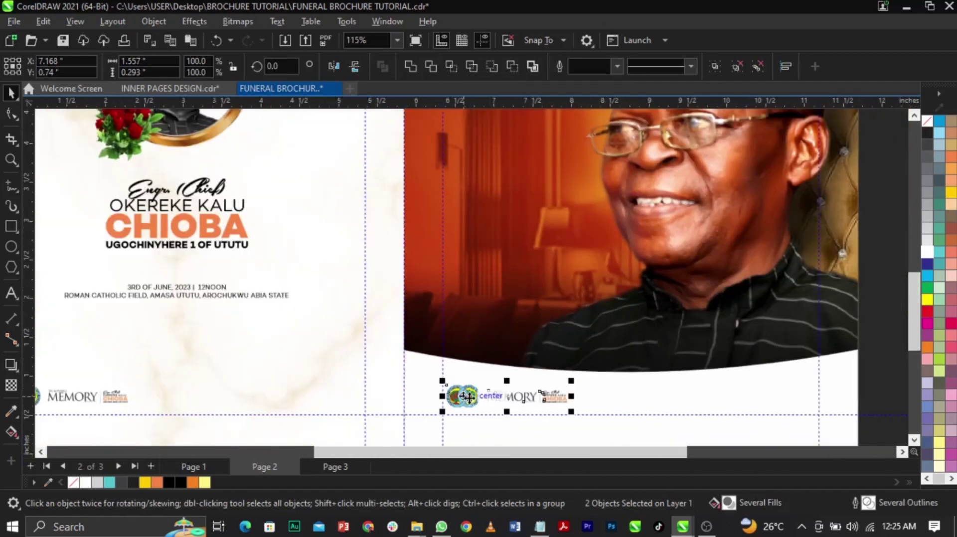
scroll(469, 397, down, 2)
- Copy the footer logos from the left half of page 2 and paste them in the same spot on page 3
drag(103, 355, 367, 419)
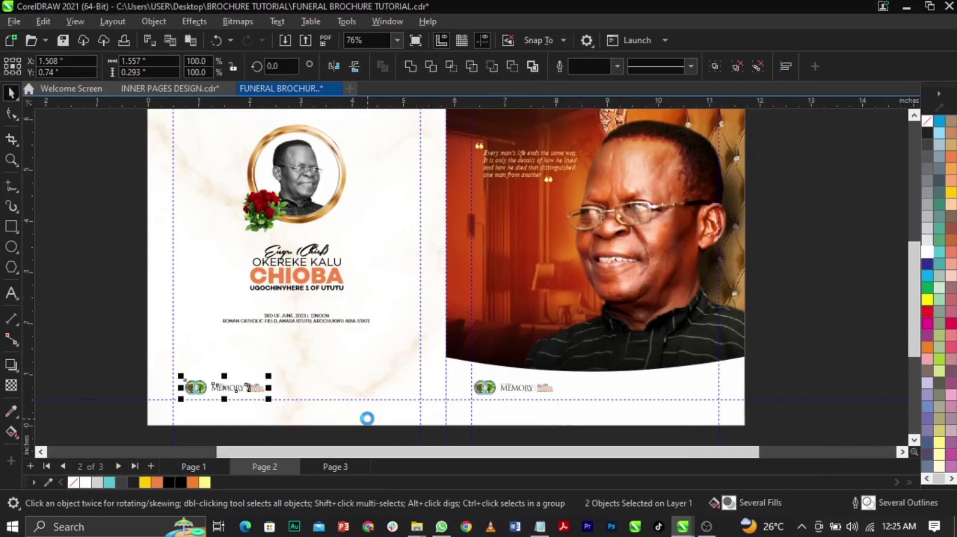
key(Page_Down)
key(ctrl+v)
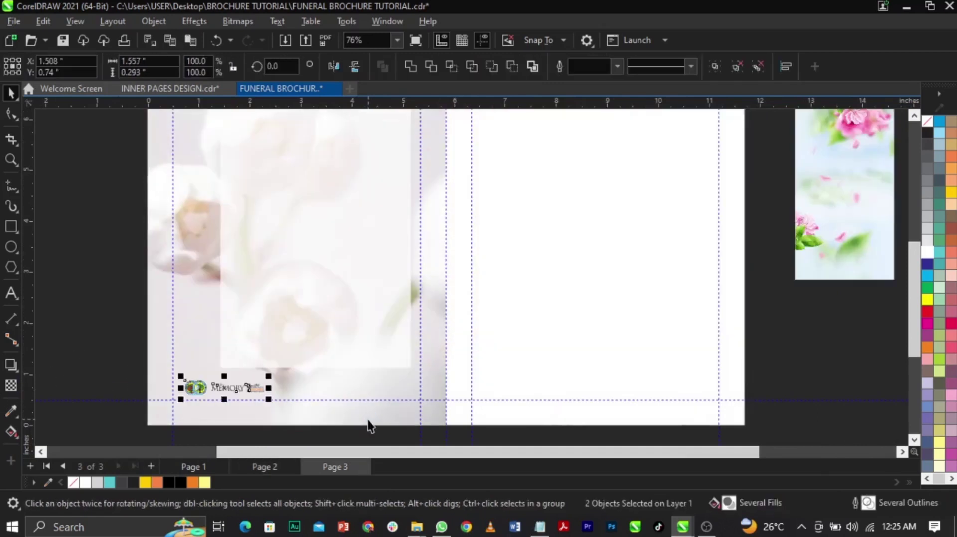
click(108, 340)
scroll(653, 371, down, 4)
scroll(581, 283, up, 2)
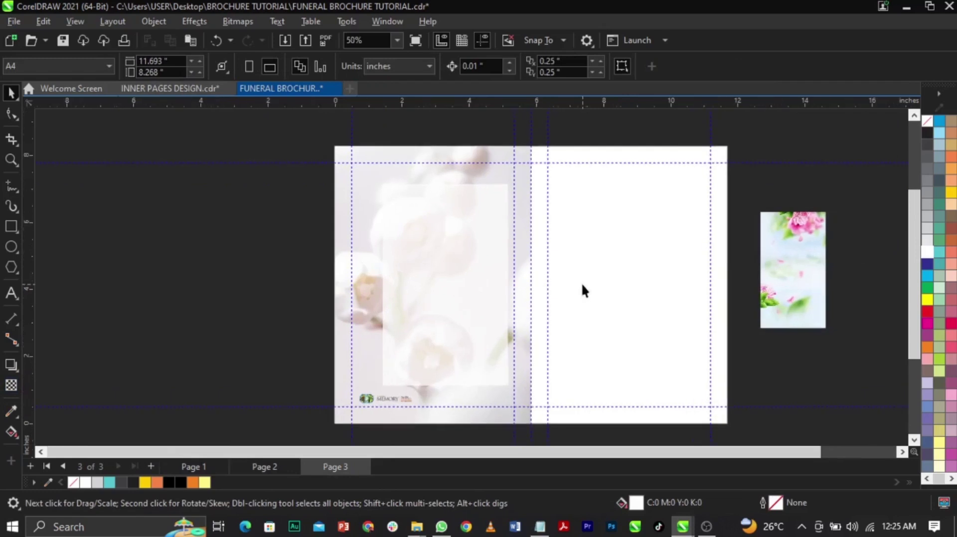
- Switch to the text file in Notepad and review the officiating ministers section of the programme text
scroll(358, 276, down, 1)
key(z)
drag(299, 145, 716, 395)
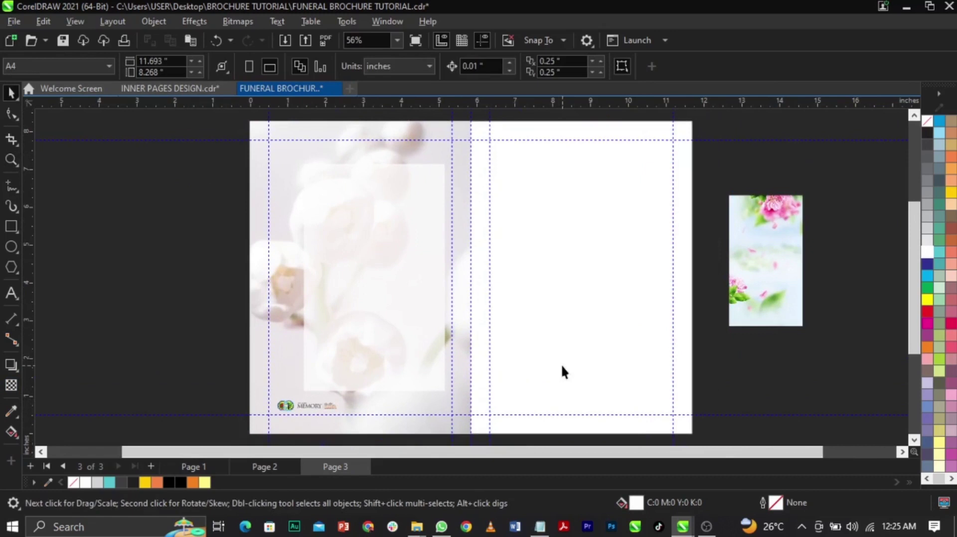
click(540, 527)
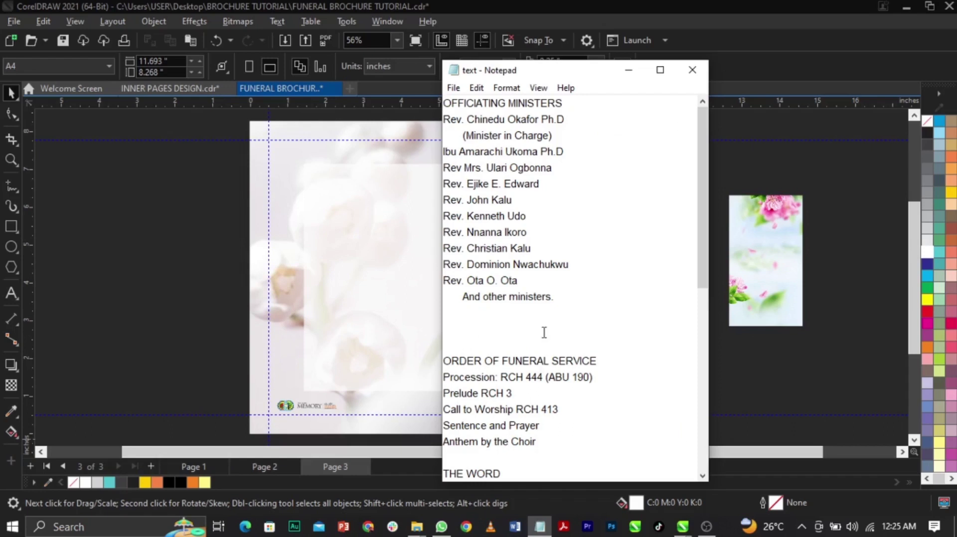
click(464, 298)
- Draw a paragraph text frame about 3.04 inches wide on the upper part of the translucent rectangle and center it horizontally on that rectangle
click(373, 250)
scroll(373, 250, up, 2)
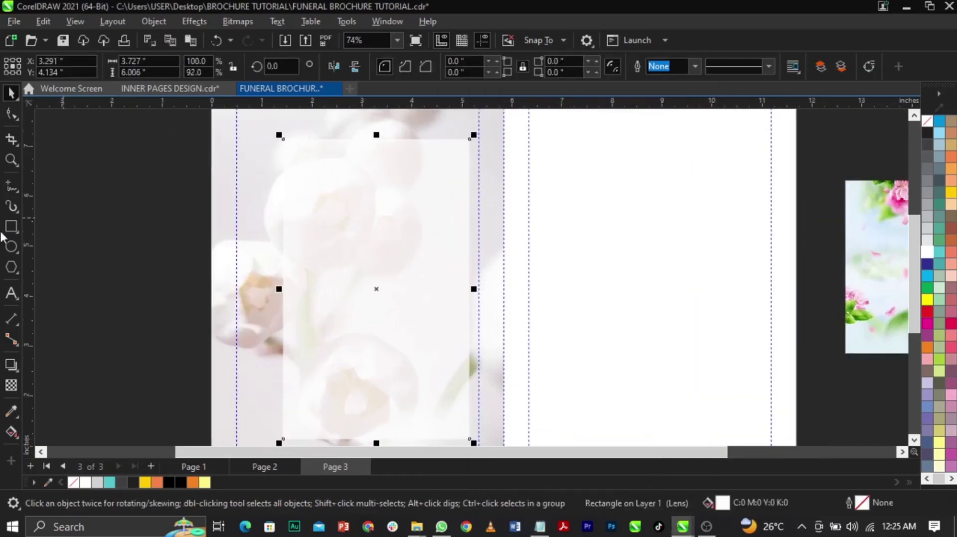
click(13, 295)
click(12, 294)
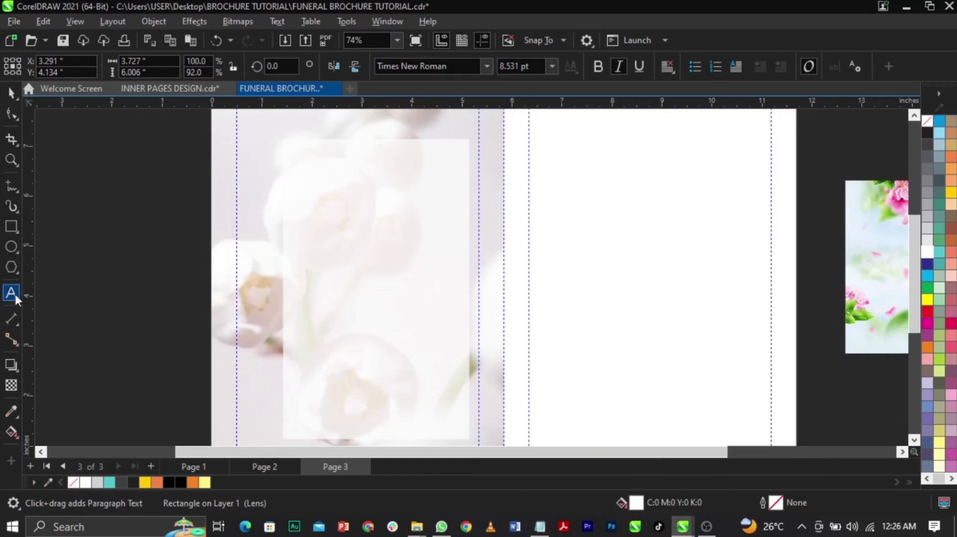
click(314, 193)
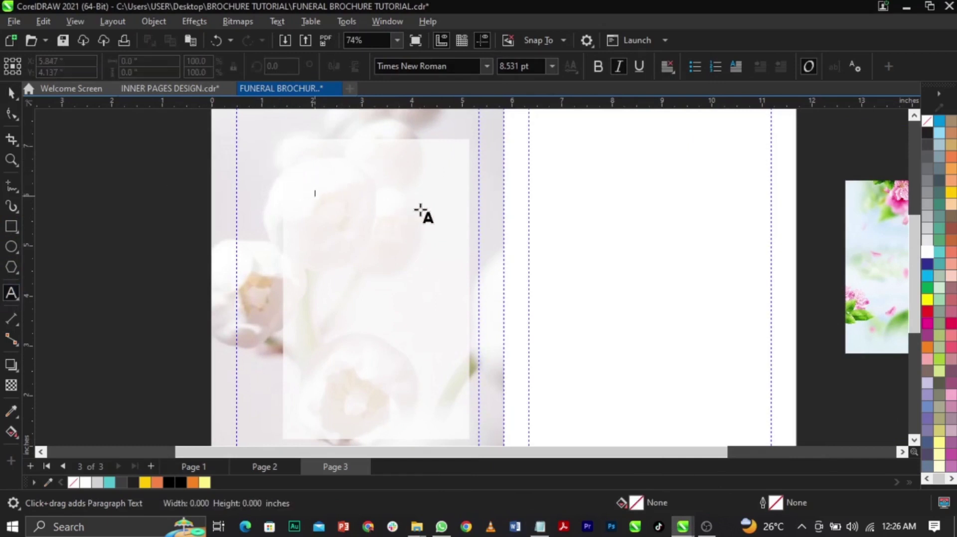
drag(301, 159, 455, 327)
key(ctrl+space)
shift+click(440, 350)
key(c)
scroll(448, 170, down, 1)
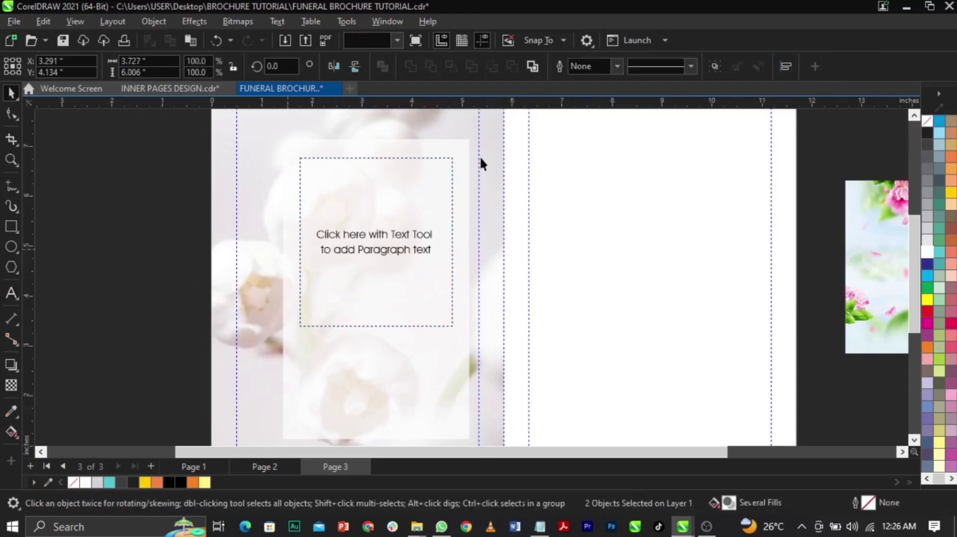
click(329, 131)
- Lower the top edge of the paragraph text frame to make it about 3.17 inches high
key(z)
drag(325, 119, 568, 310)
key(space)
scroll(433, 255, up, 1)
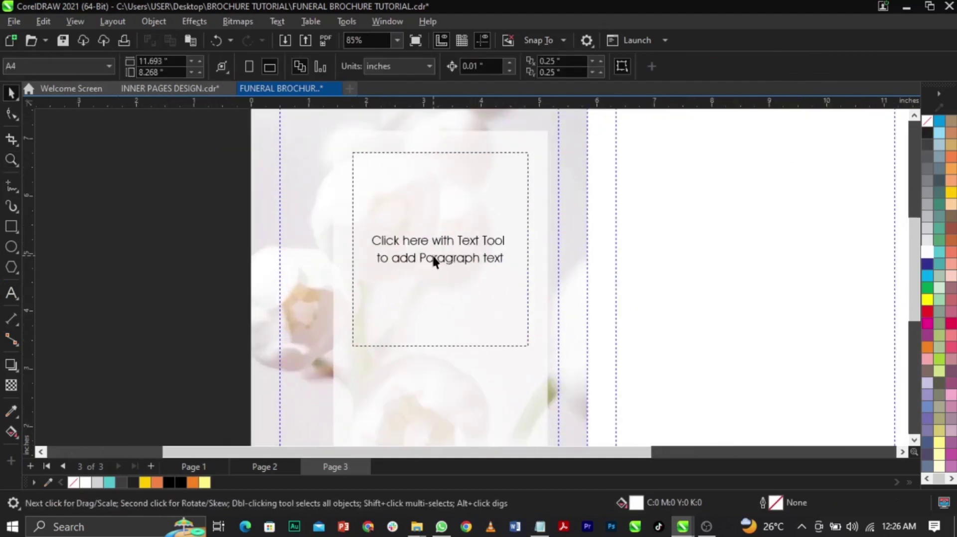
click(362, 237)
drag(442, 148, 444, 160)
scroll(341, 249, up, 5)
click(341, 250)
scroll(388, 248, down, 4)
scroll(474, 230, up, 3)
click(475, 230)
scroll(477, 231, down, 3)
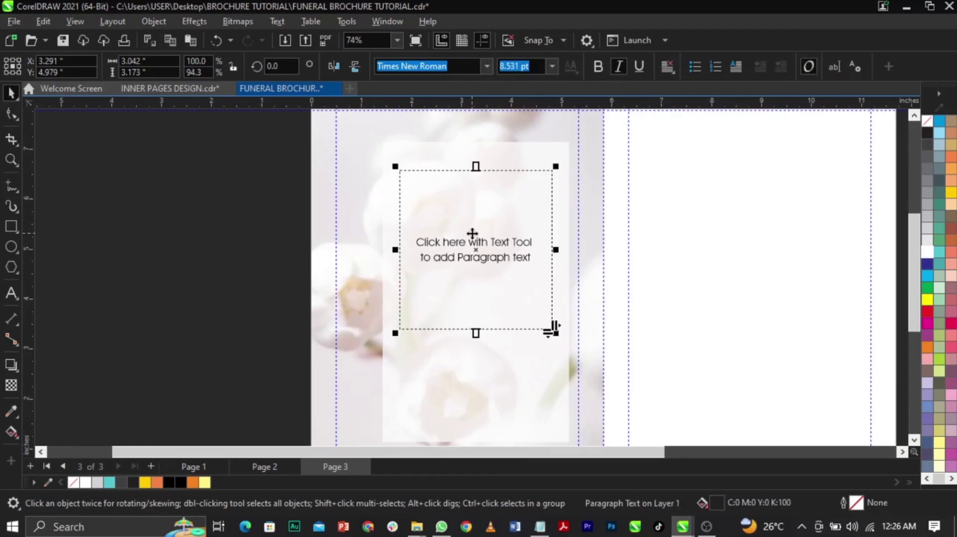
scroll(546, 232, down, 1)
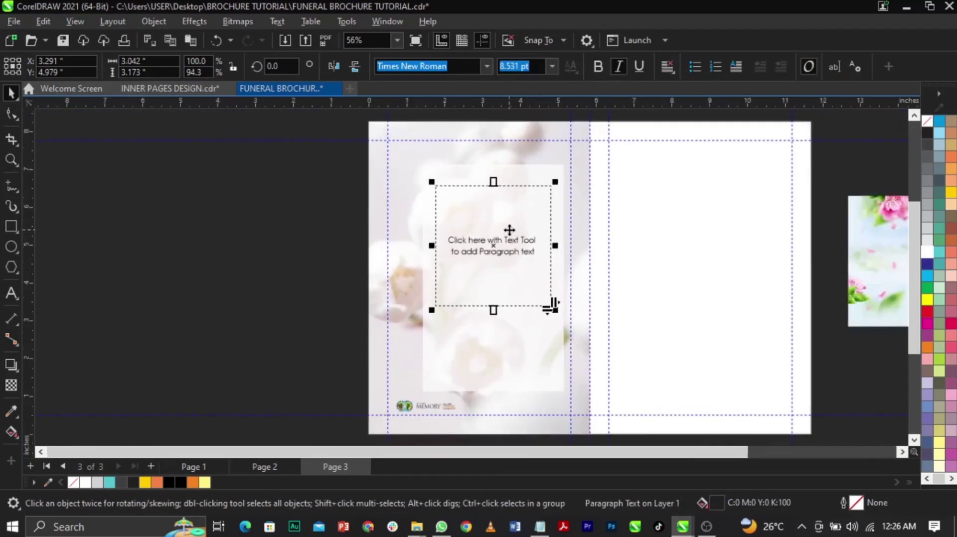
scroll(509, 230, down, 1)
scroll(492, 229, up, 2)
scroll(487, 218, down, 2)
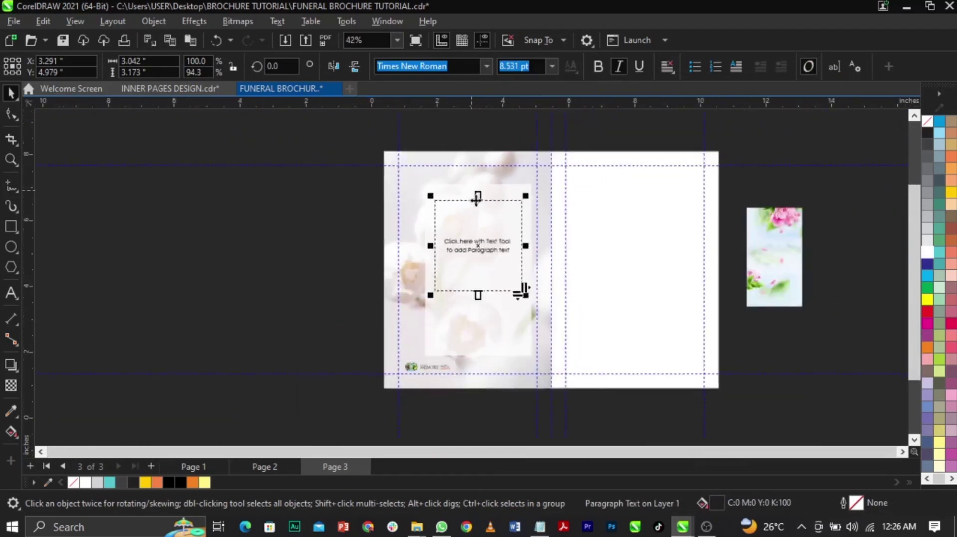
scroll(495, 246, up, 1)
- Copy the OFFICIATING MINISTERS list from Notepad into the CorelDRAW paragraph text frame and shorten the frame to about 1.91 inches high
click(540, 527)
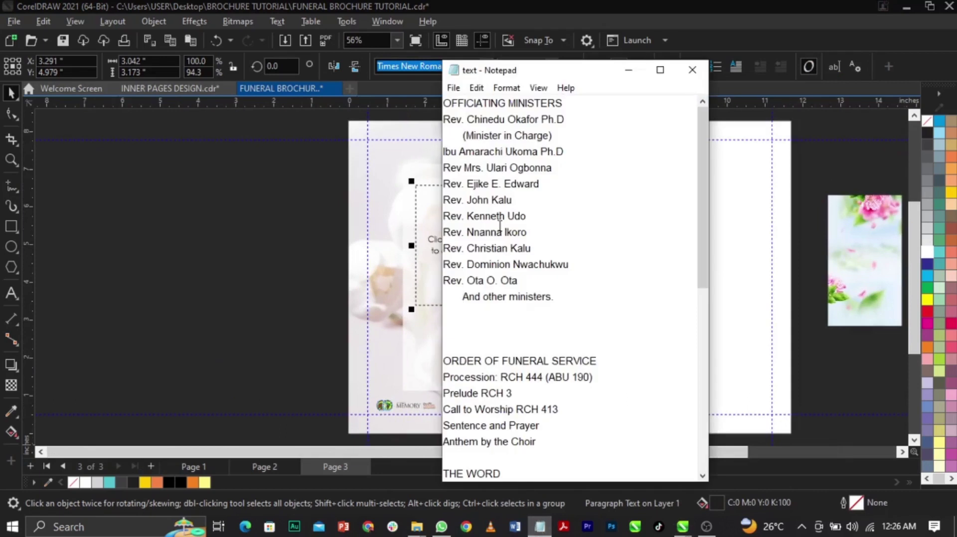
drag(566, 312, 435, 112)
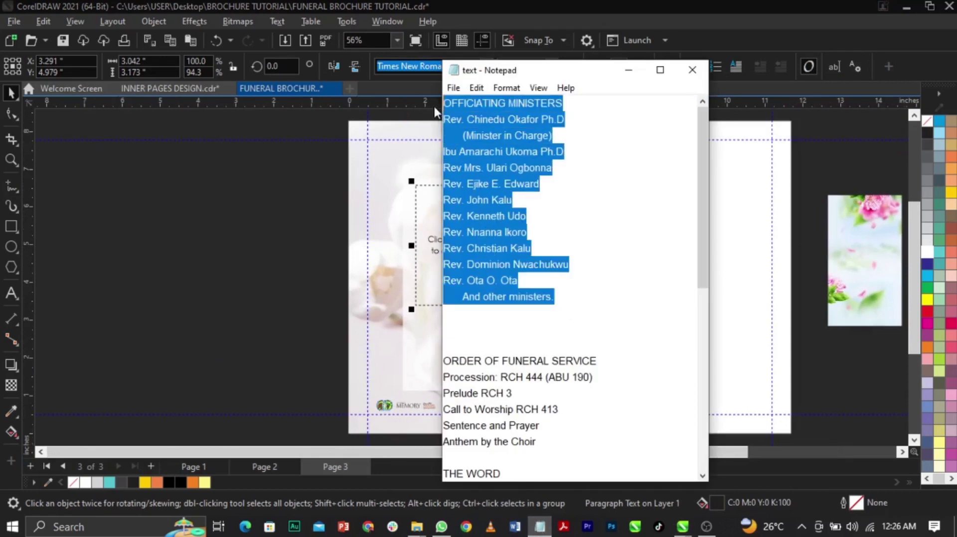
click(390, 208)
double_click(429, 224)
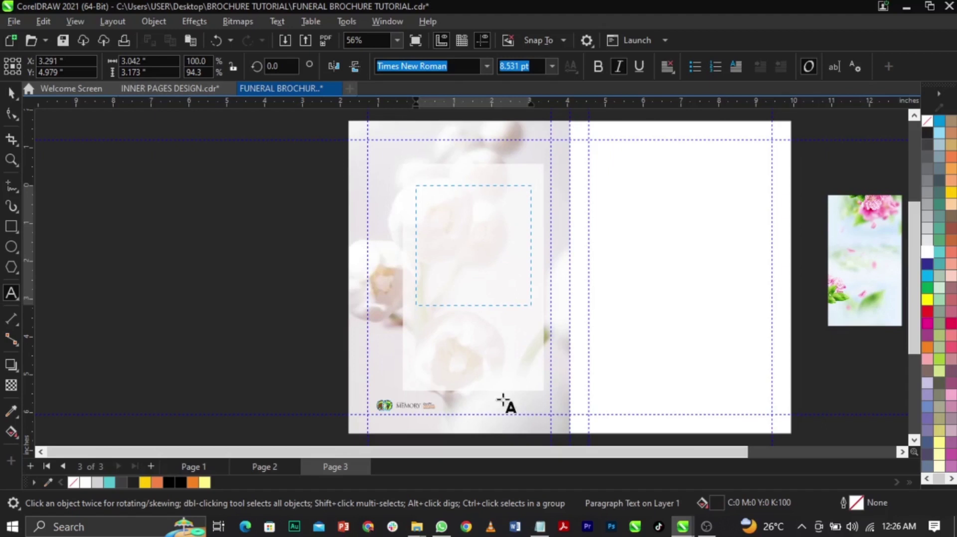
click(540, 527)
click(540, 527)
click(436, 204)
key(ctrl+v)
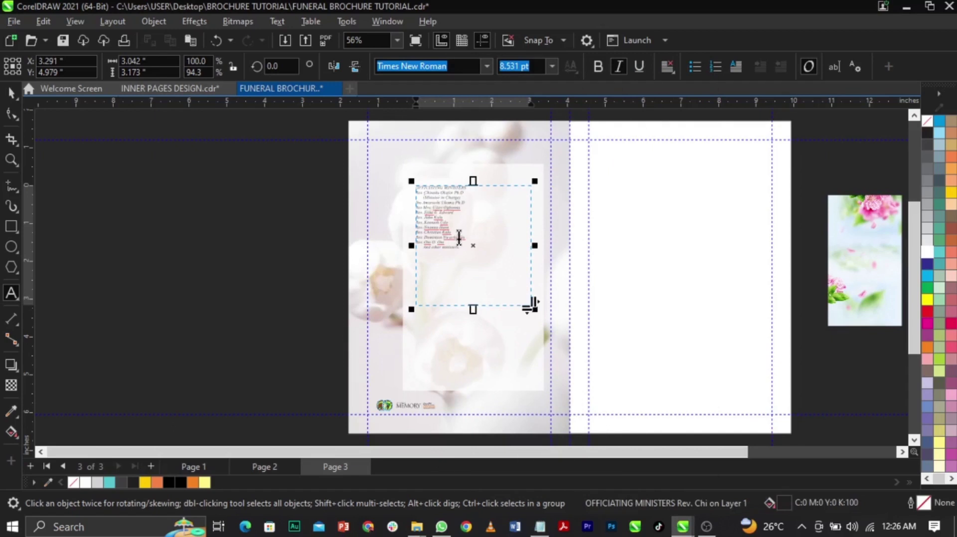
key(ctrl+space)
drag(475, 313, 474, 271)
- Set the officiating ministers text to the Campton Book font at 9 pt
key(z)
drag(364, 181, 604, 297)
key(space)
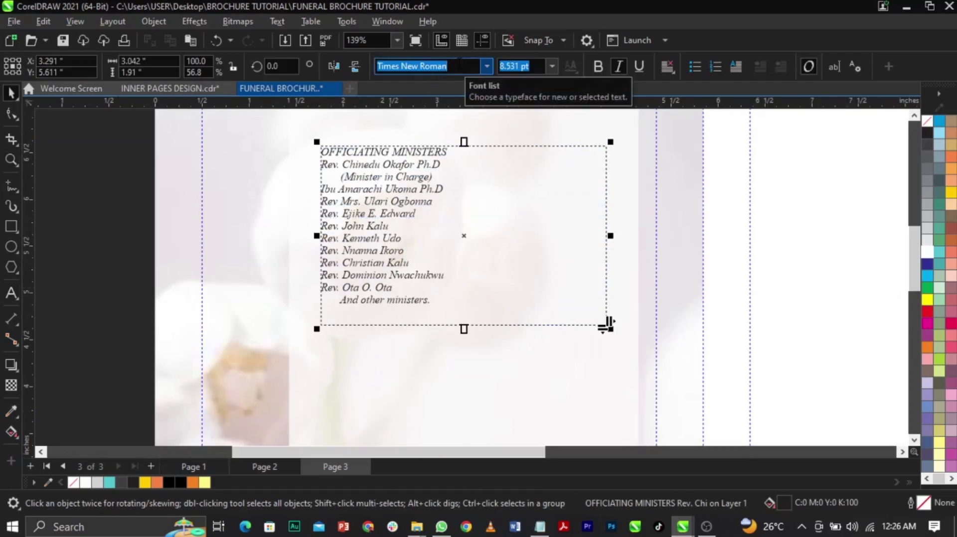
text(c)
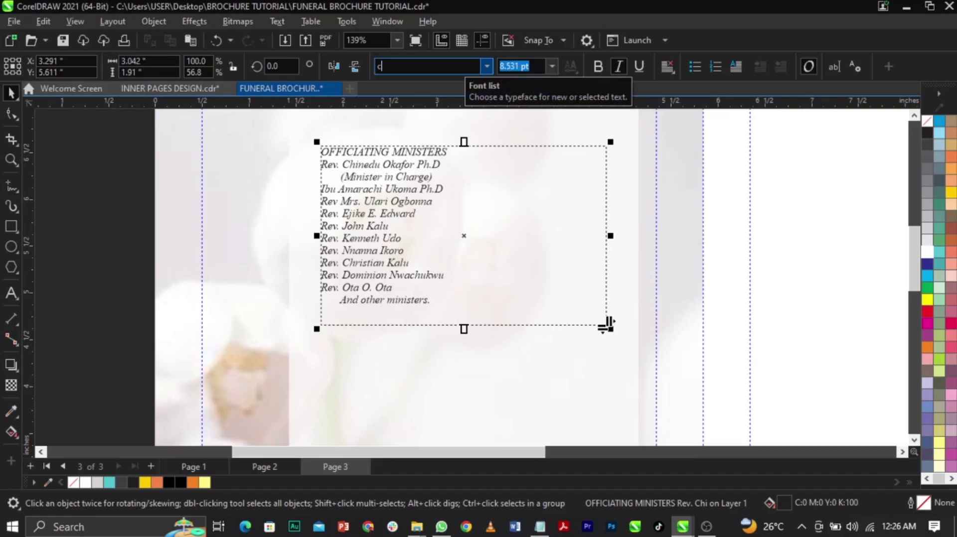
text(ampton Book)
key(Return)
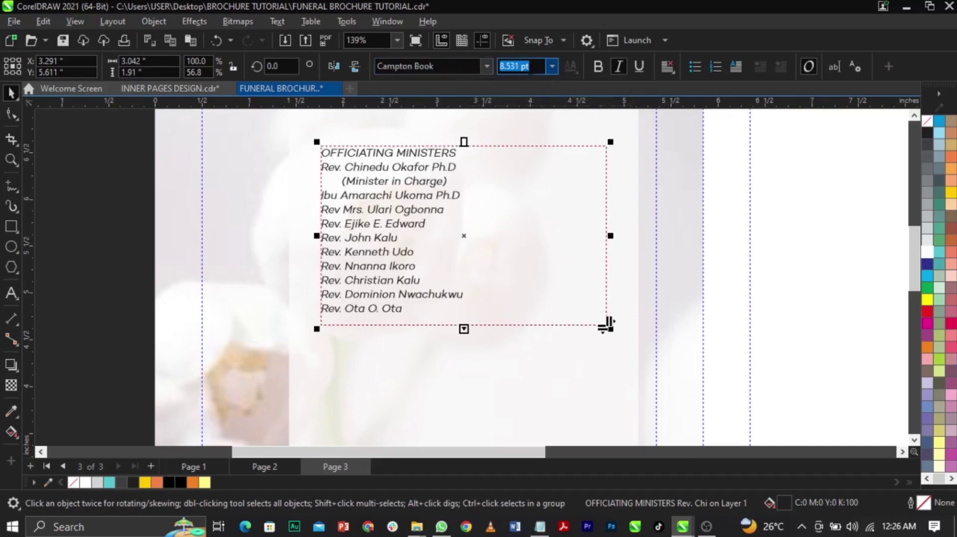
double_click(530, 67)
text(9)
key(Return)
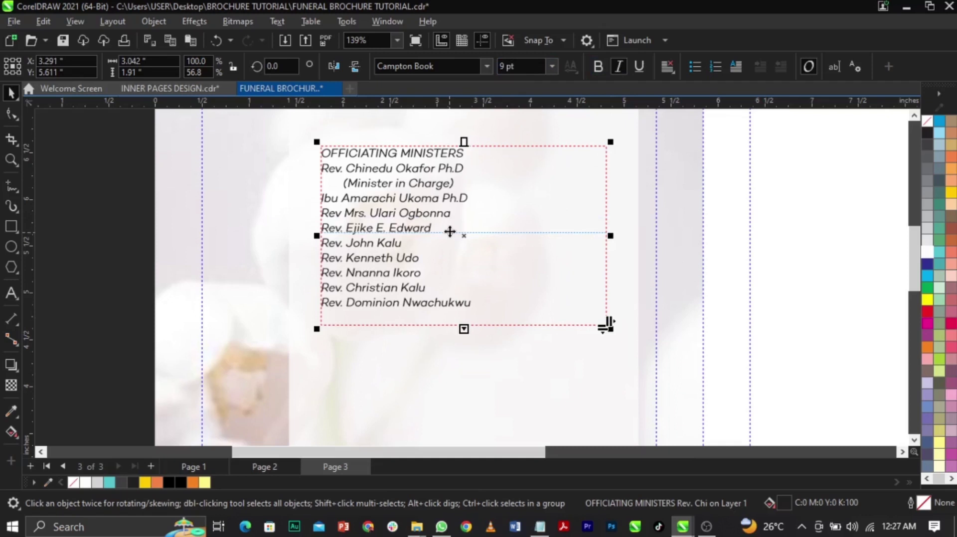
- Set the officiating ministers text size to 8 pt and remove its italic style
click(518, 66)
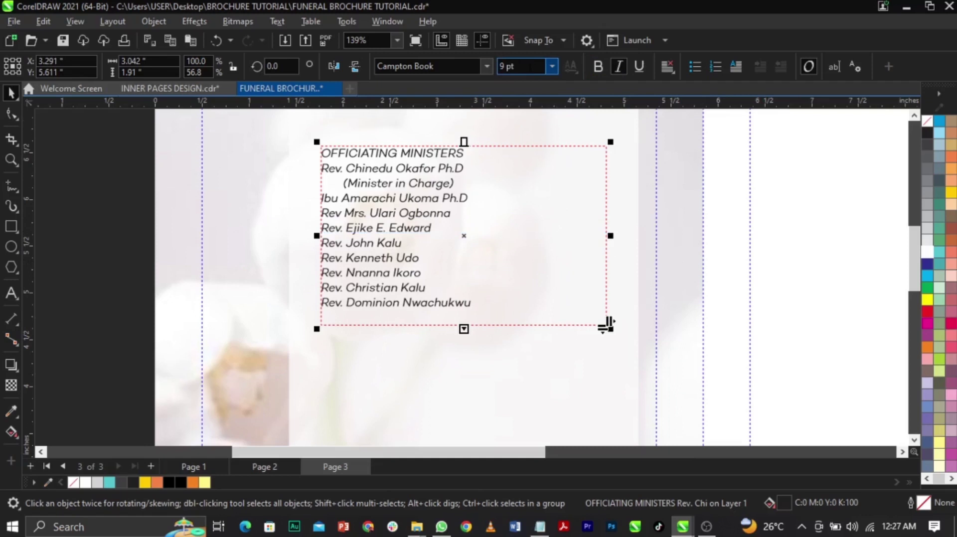
text(8)
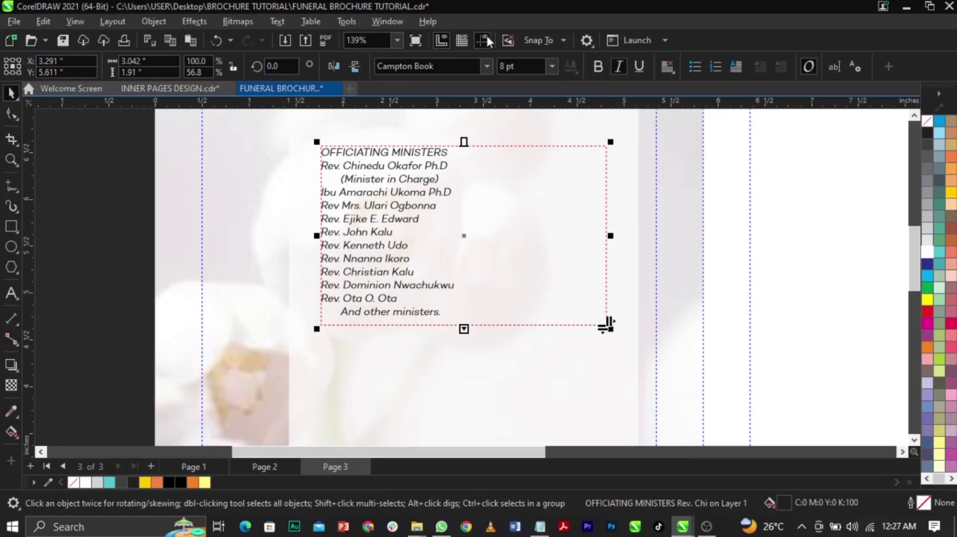
click(619, 66)
double_click(567, 168)
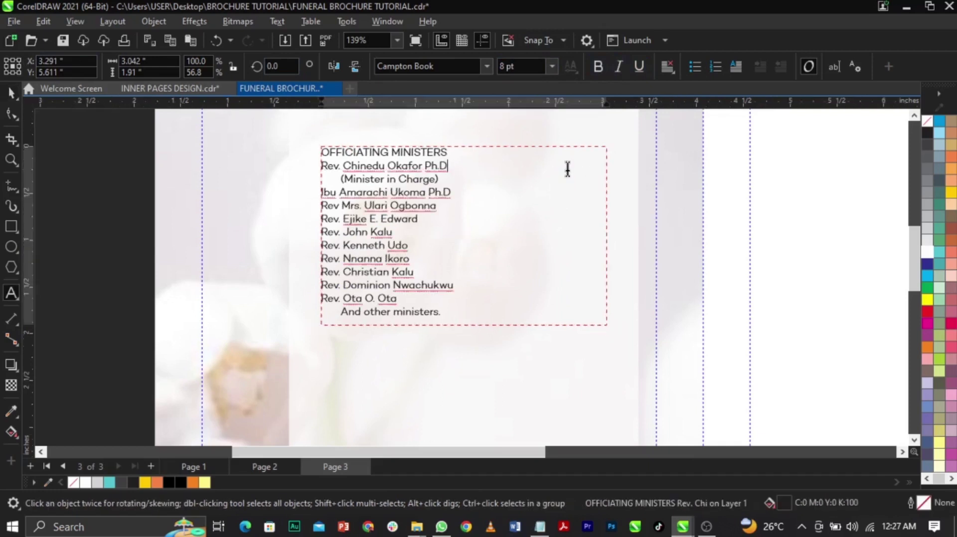
key(ctrl+a)
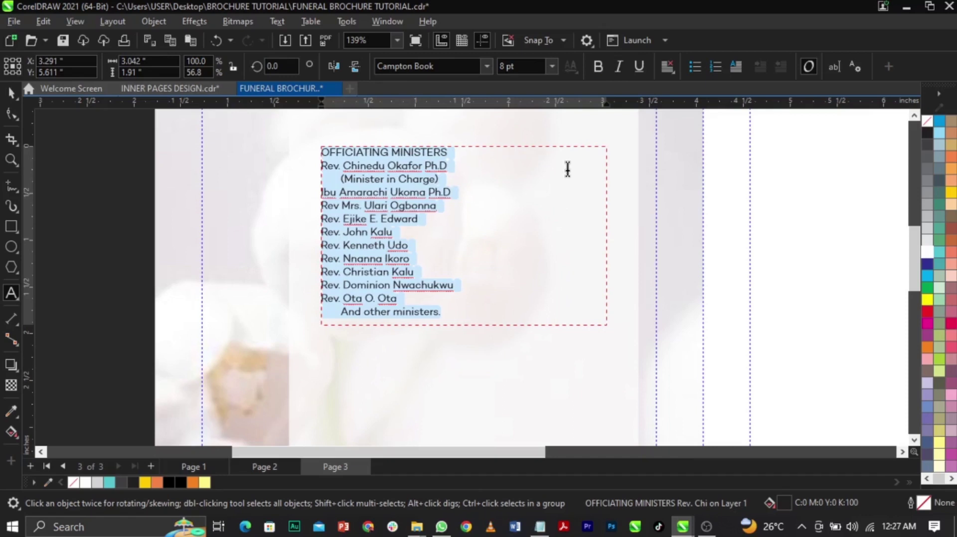
key(ctrl+space)
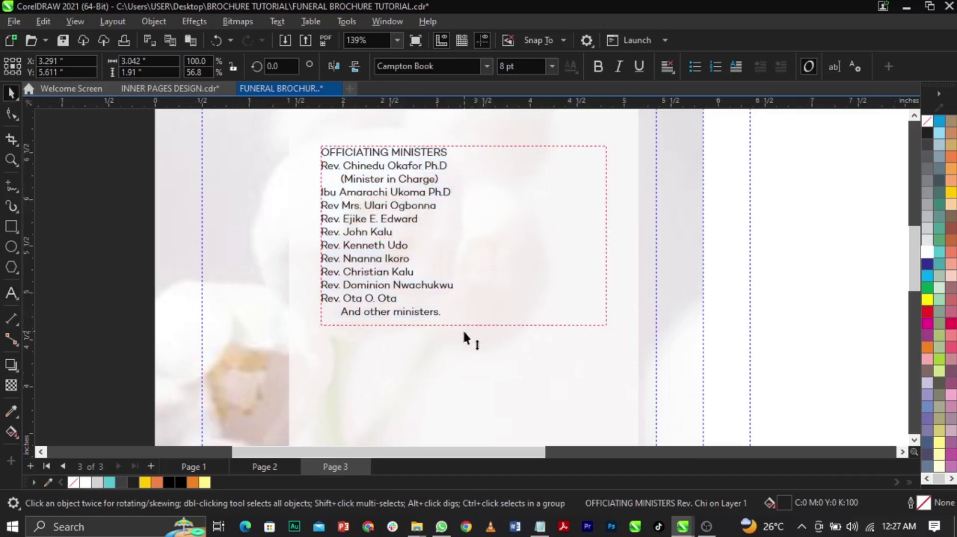
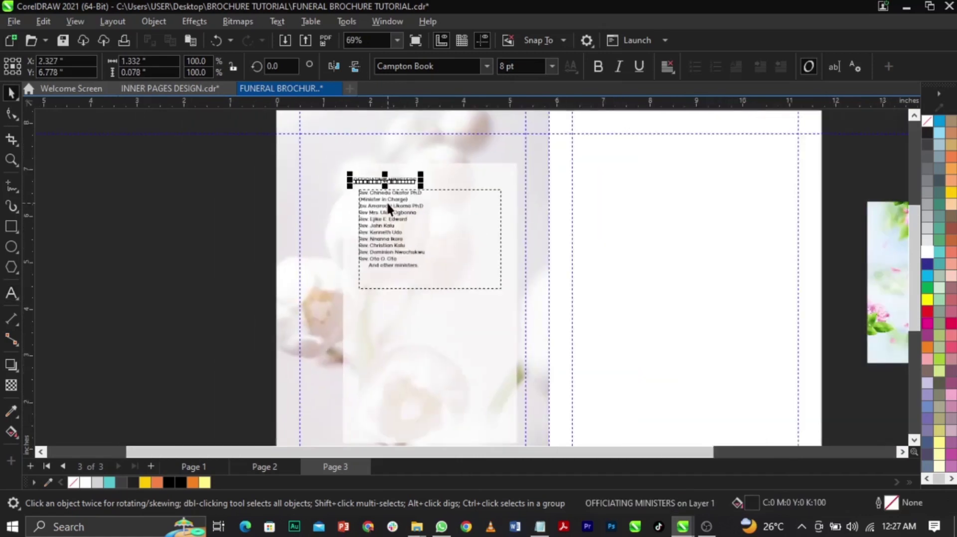
- Resize the officiating ministers text frame to about 2.12 inches high
scroll(387, 202, up, 2)
click(387, 201)
scroll(452, 331, up, 1)
drag(452, 334, 452, 321)
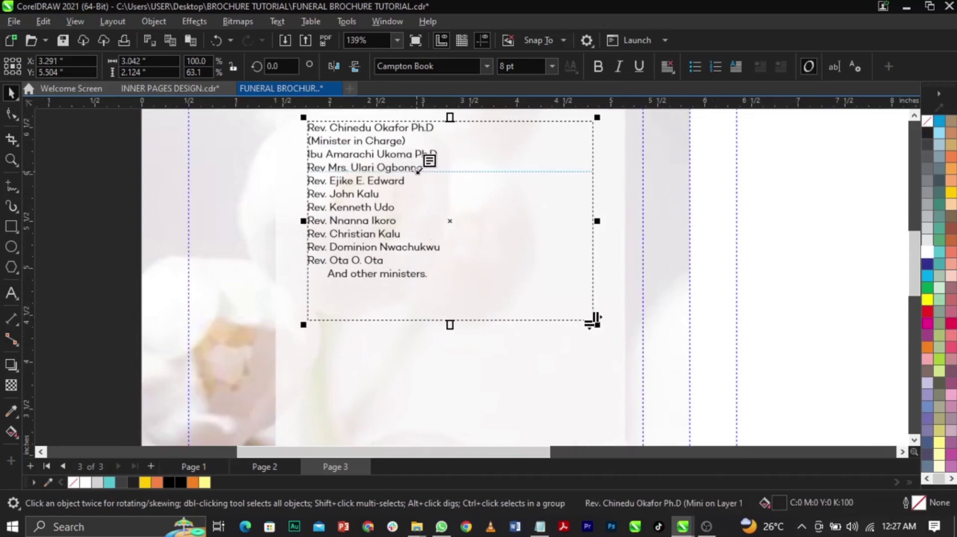
- Turn the first minister's name and the "(Minister in Charge)" line into bulleted list items
double_click(399, 169)
key(Escape)
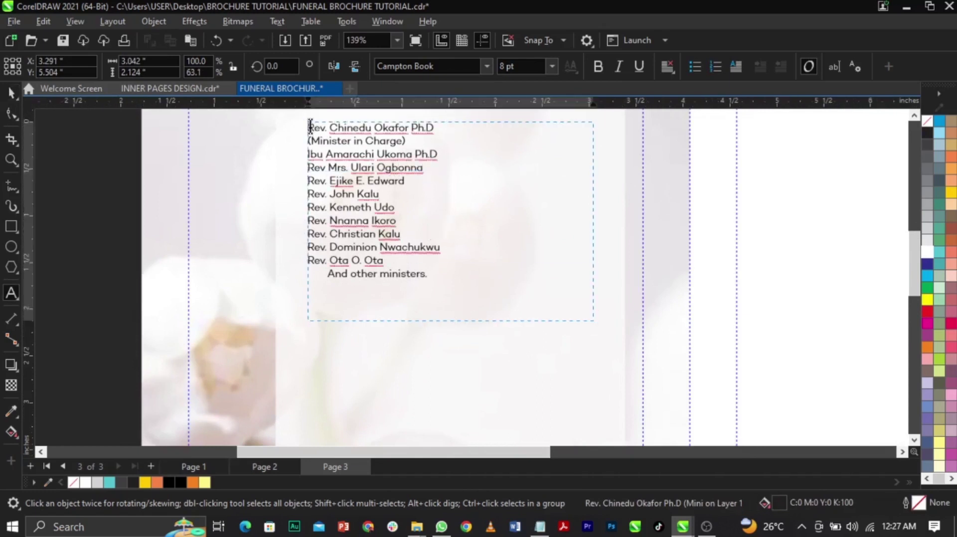
click(697, 66)
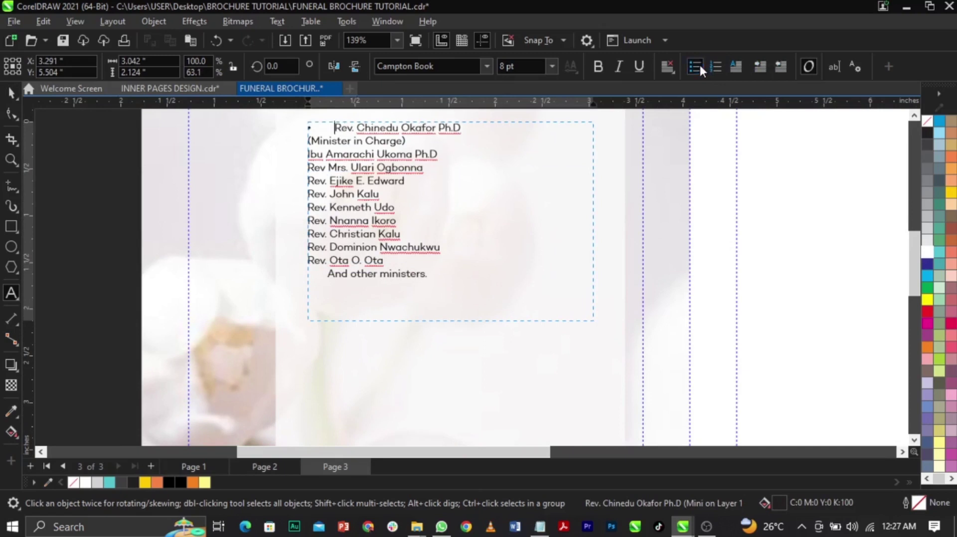
key(Escape)
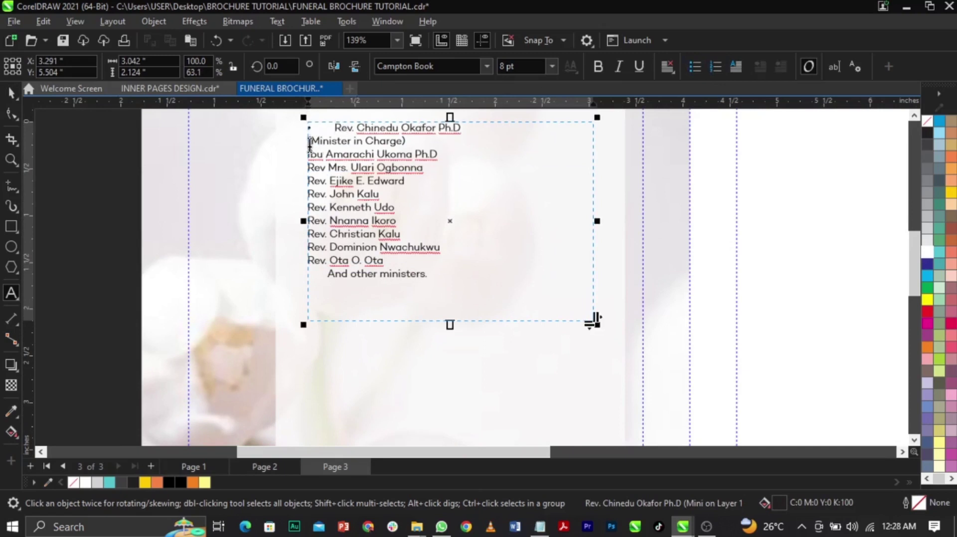
key(BackSpace)
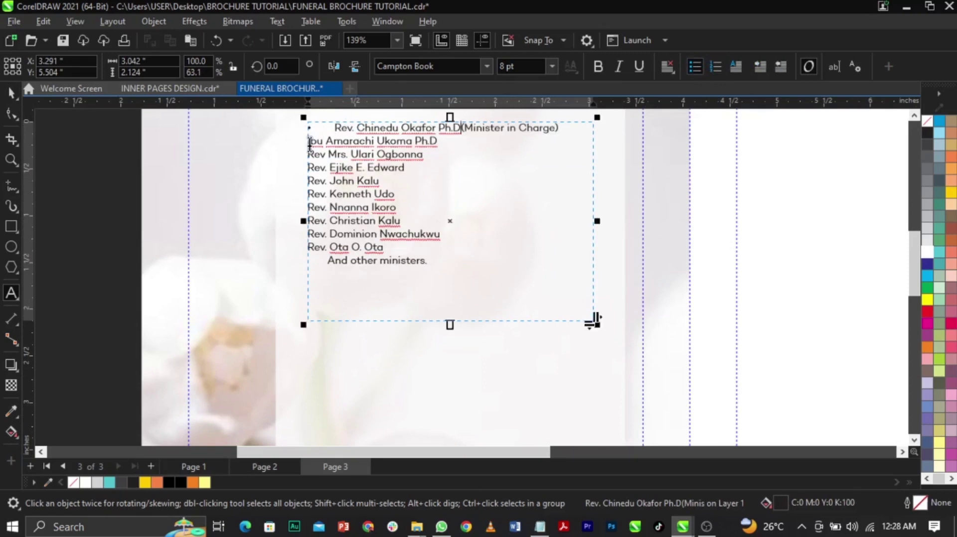
key(shift+Return)
key(Down)
- Extend the bullets to the third, fourth and fifth lines of the ministers list
scroll(310, 144, up, 3)
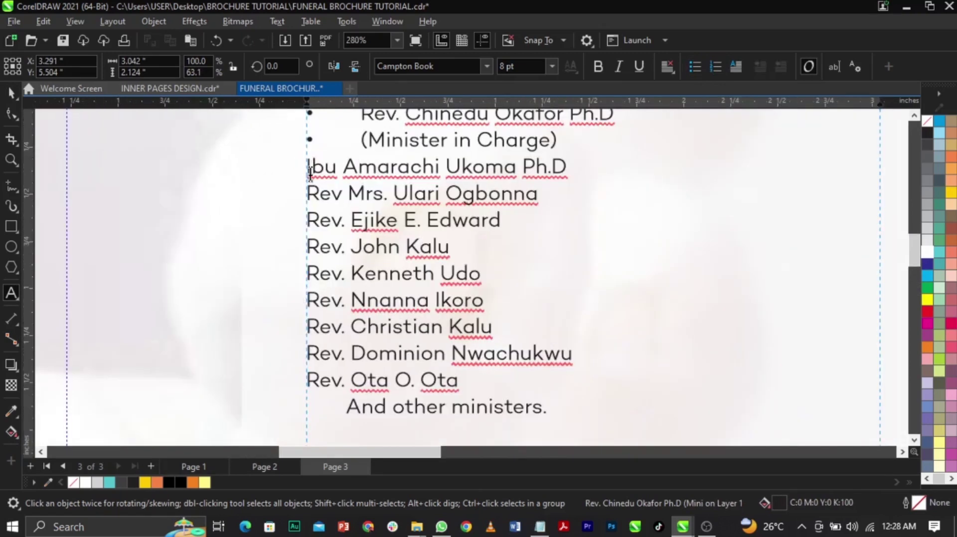
click(309, 172)
key(BackSpace)
key(shift+Return)
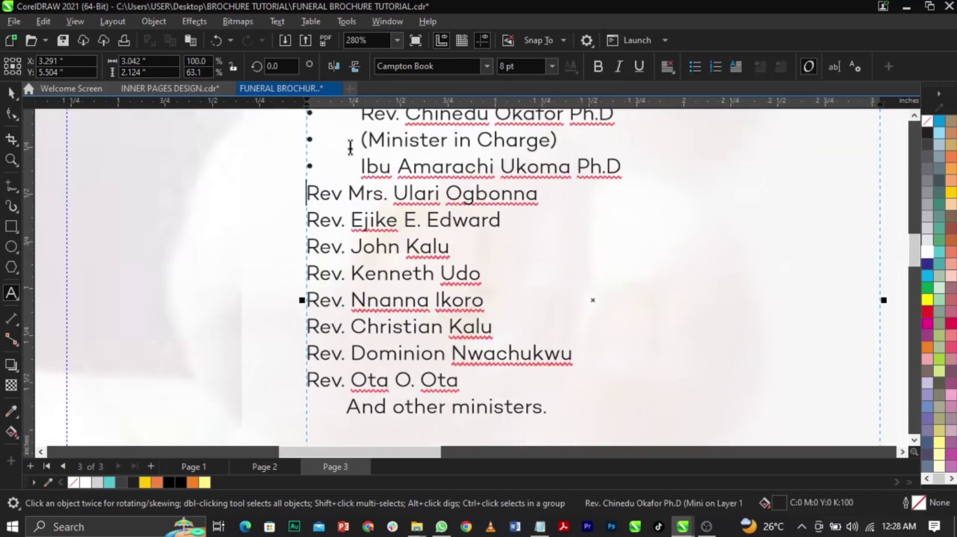
key(BackSpace)
key(shift+Return)
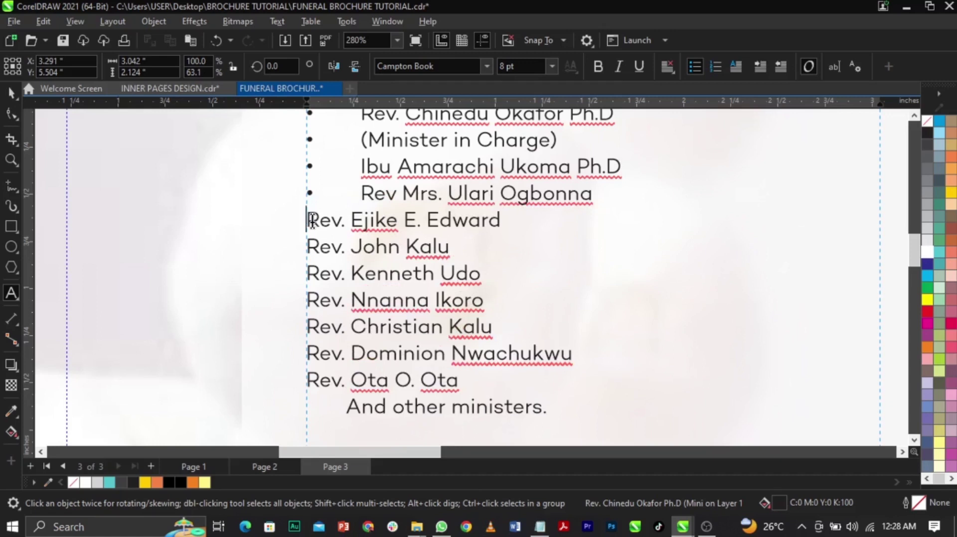
key(BackSpace)
key(shift+Return)
- Extend the bullets to the sixth, seventh and eighth lines of the ministers list
click(308, 246)
key(BackSpace)
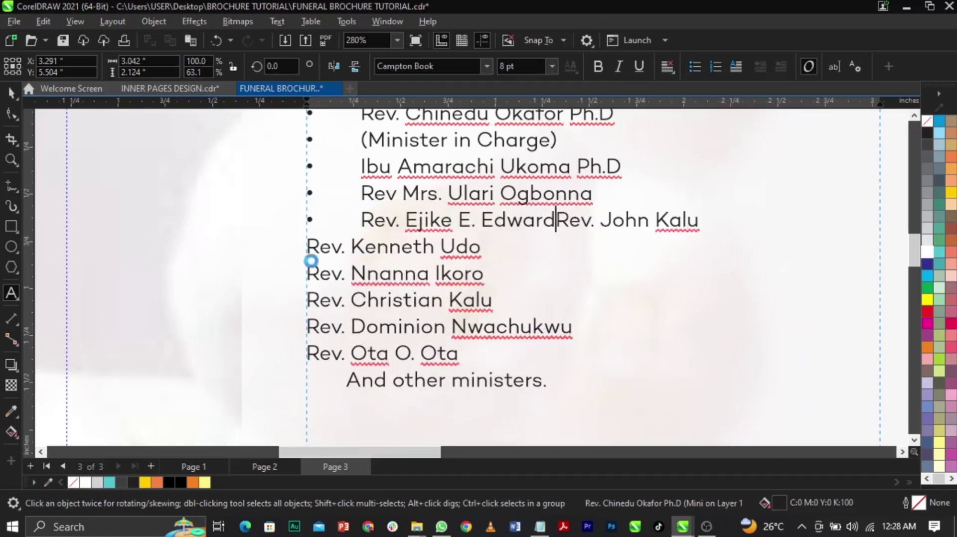
key(shift+Return)
click(309, 272)
key(BackSpace)
key(shift+Return)
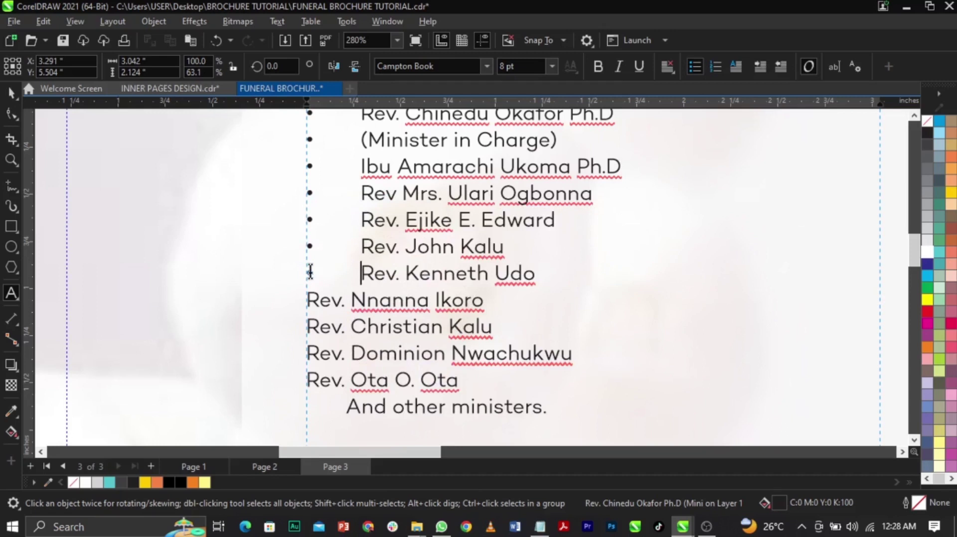
click(309, 299)
key(BackSpace)
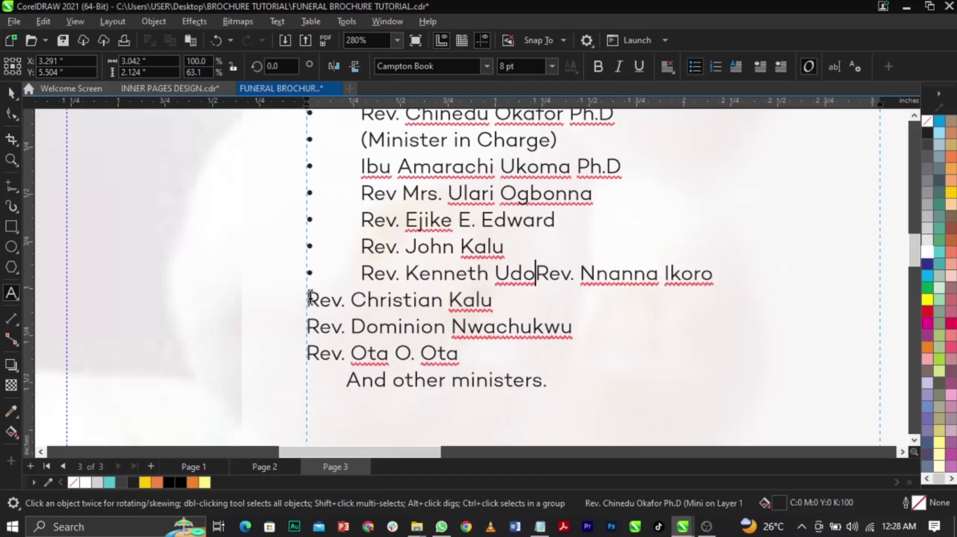
key(shift+Return)
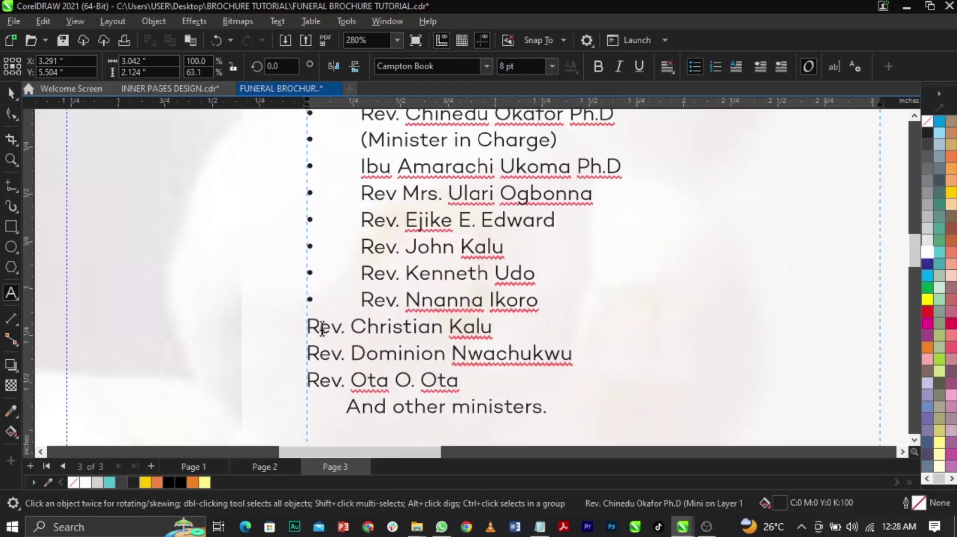
- Bullet the last three ministers' names and indent "And other ministers." to line up with the names
click(309, 327)
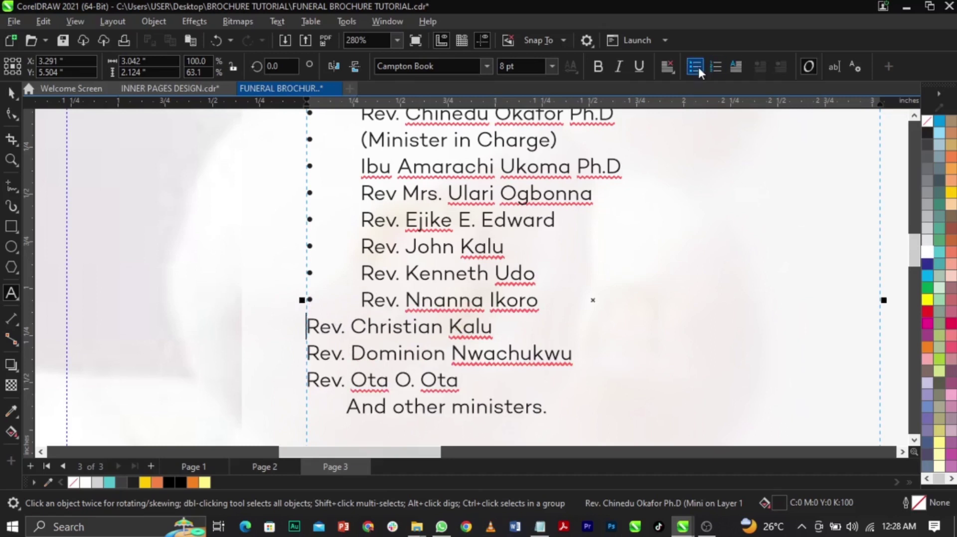
key(BackSpace)
key(shift+Return)
click(307, 352)
key(BackSpace)
key(shift+Return)
click(308, 381)
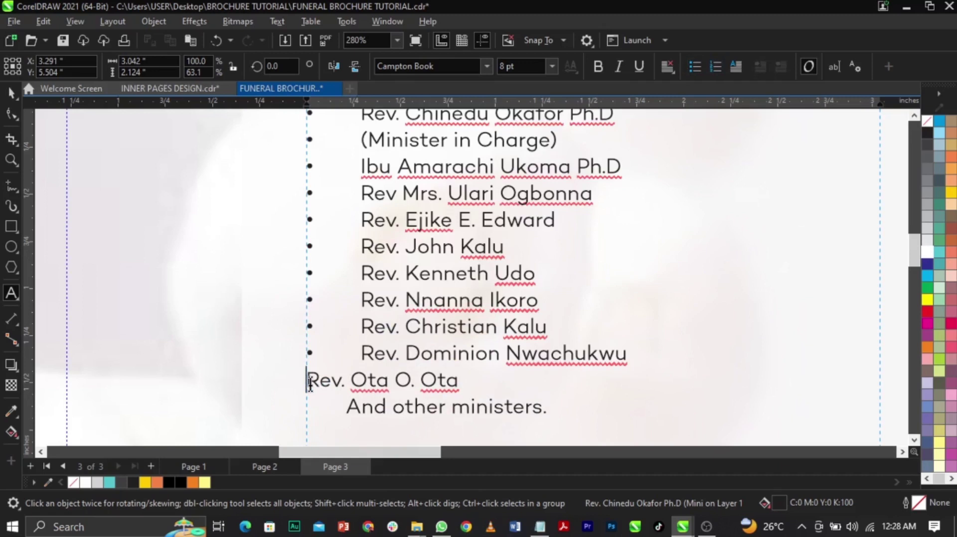
key(BackSpace)
key(shift+Return)
click(345, 397)
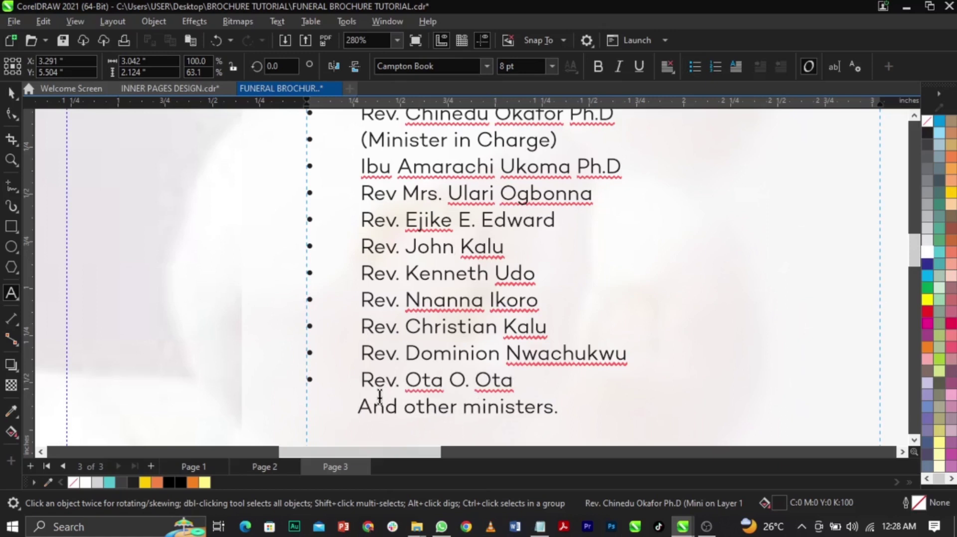
- Remove the bullet from "(Minister in Charge)" and indent that line to align with the name above it
scroll(406, 382, down, 2)
scroll(459, 230, up, 2)
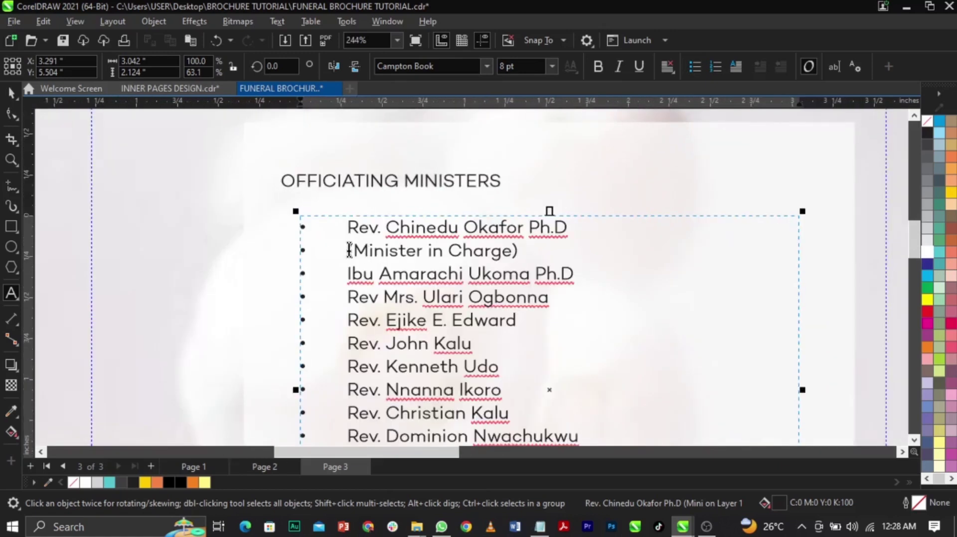
click(350, 251)
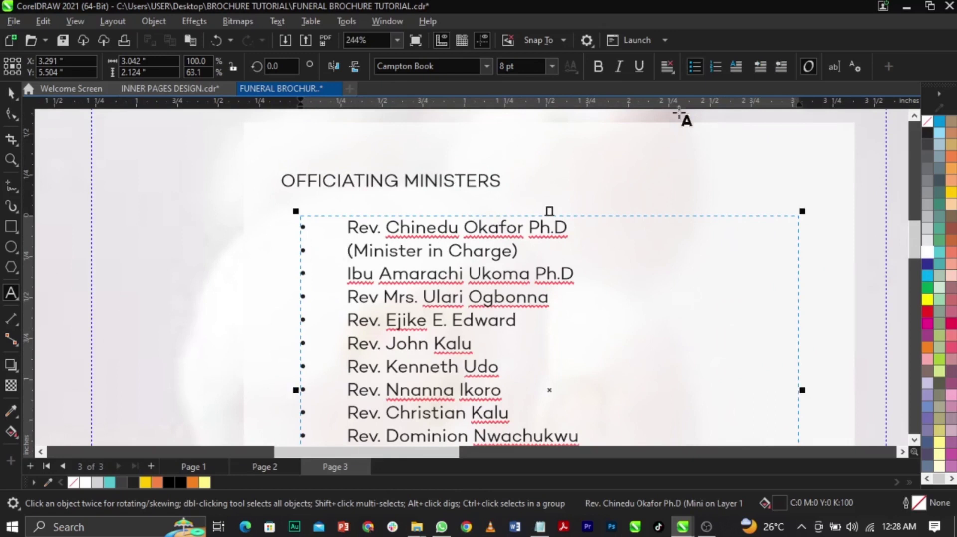
click(695, 66)
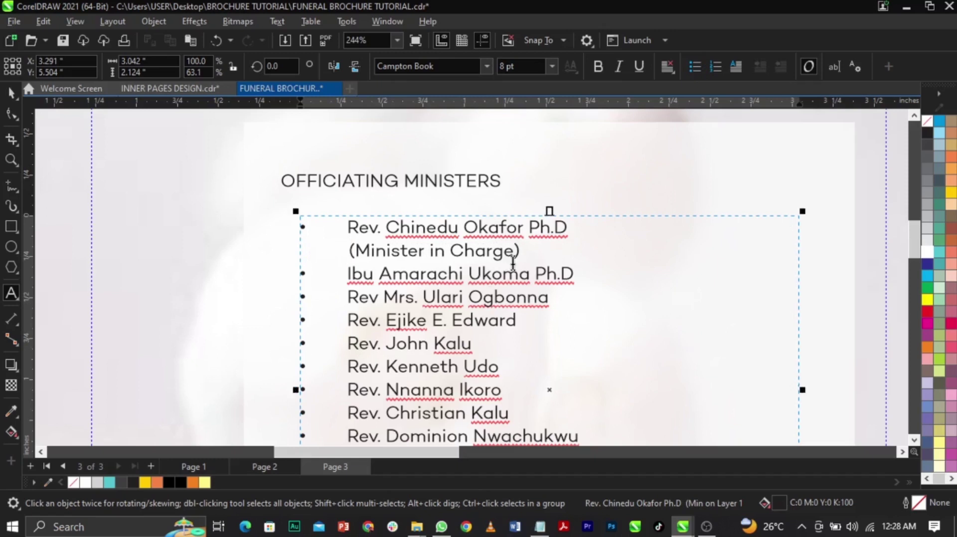
key(ctrl+space)
- Increase the line spacing of the ministers list interactively with the Shape tool
scroll(474, 183, down, 6)
scroll(466, 145, up, 6)
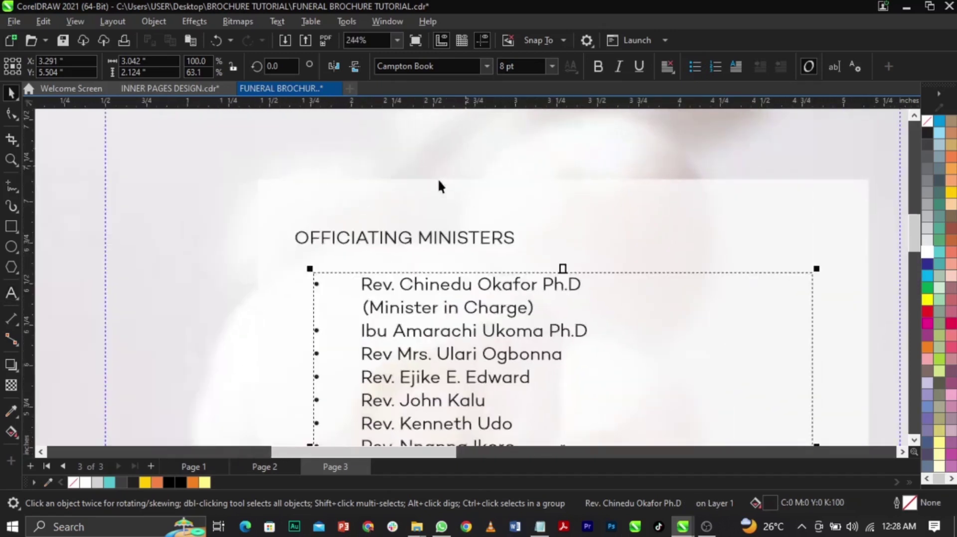
scroll(437, 178, down, 4)
scroll(454, 283, down, 1)
scroll(484, 357, up, 1)
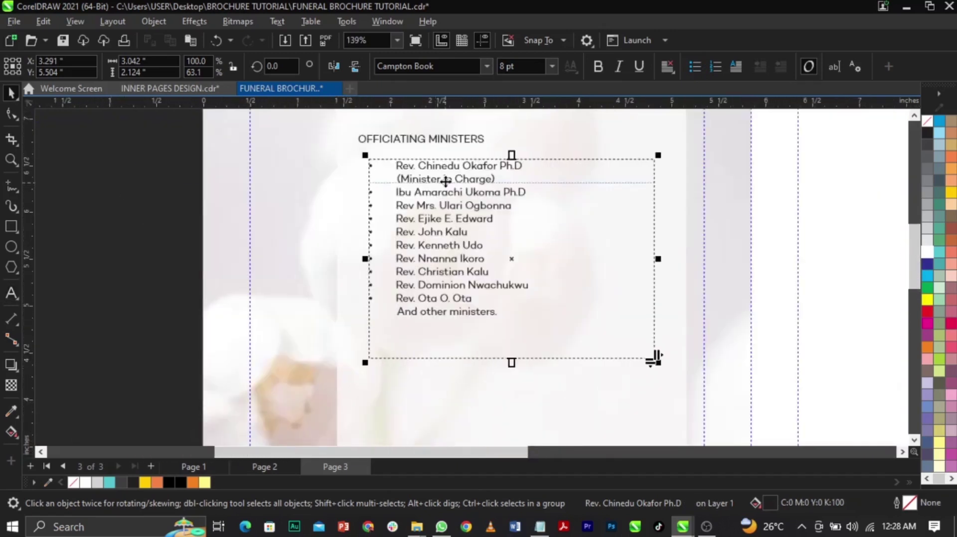
click(11, 114)
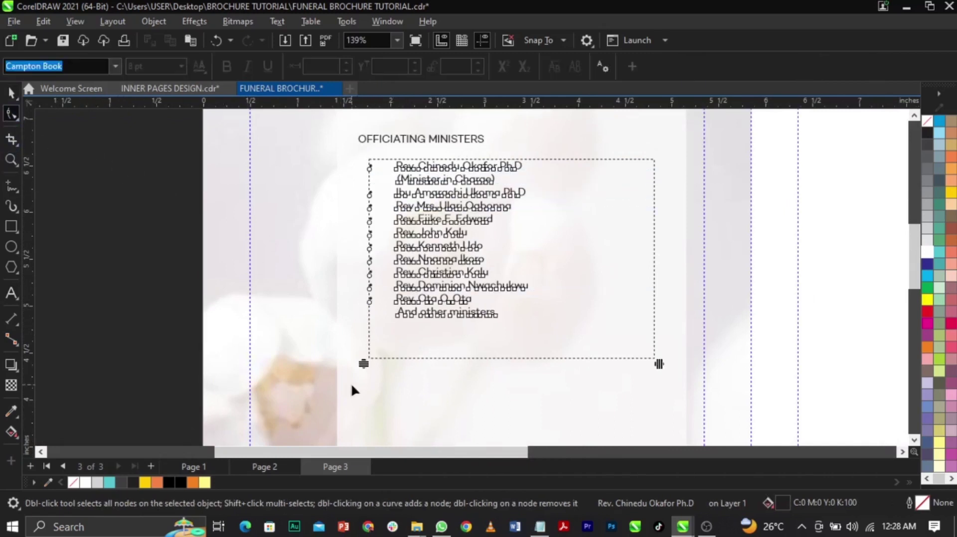
click(363, 374)
drag(366, 380, 361, 412)
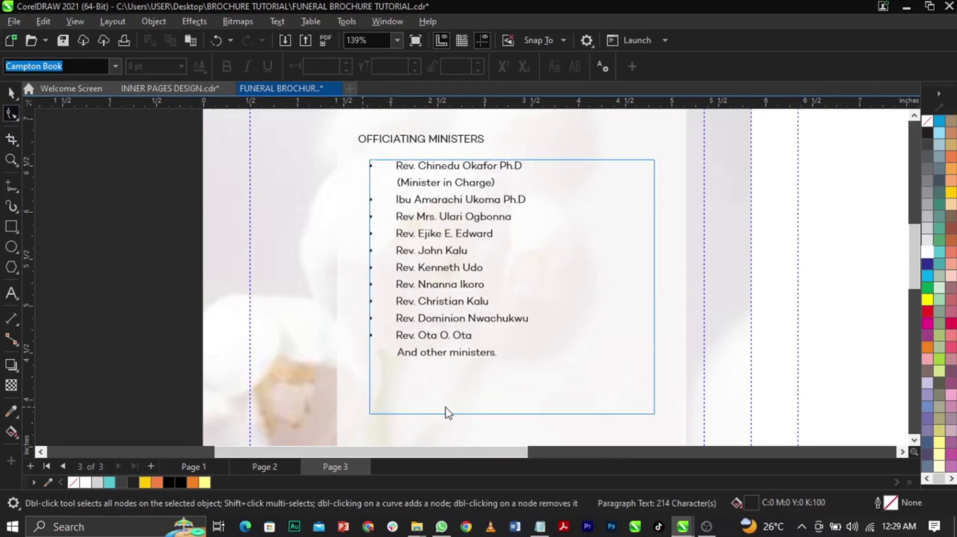
- Shorten the ministers text frame to about 2.30 inches high
key(space)
drag(514, 425, 507, 358)
scroll(507, 358, down, 3)
scroll(468, 242, up, 3)
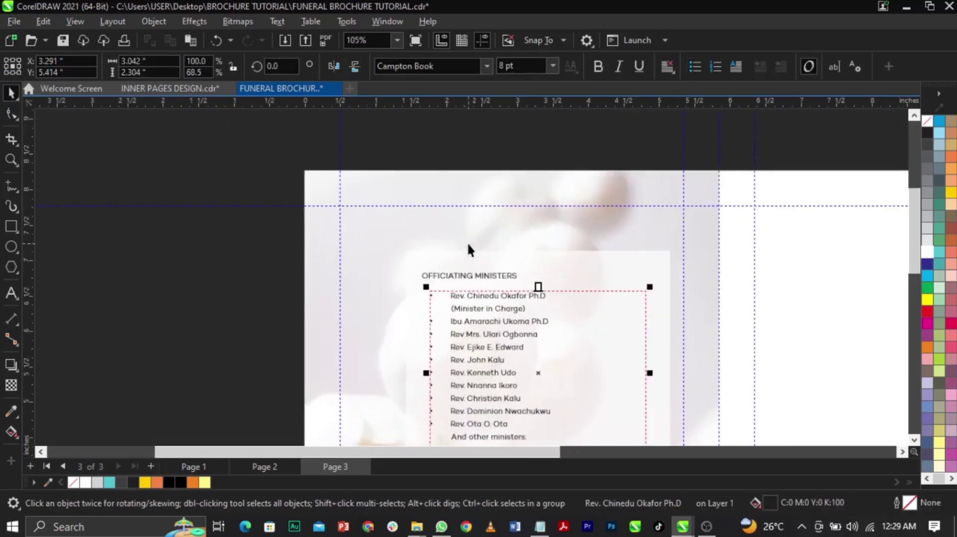
- Draw a rectangle about 2.17 by 0.24 inches over the OFFICIATING MINISTERS heading and fill it with orange (C0 M60 Y80 K0)
click(11, 226)
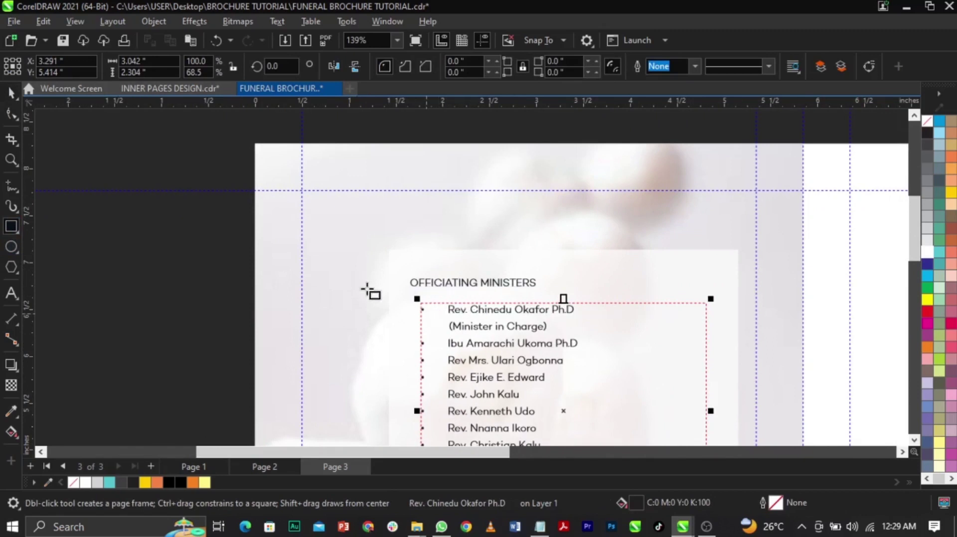
drag(337, 263, 549, 292)
key(space)
scroll(437, 274, up, 2)
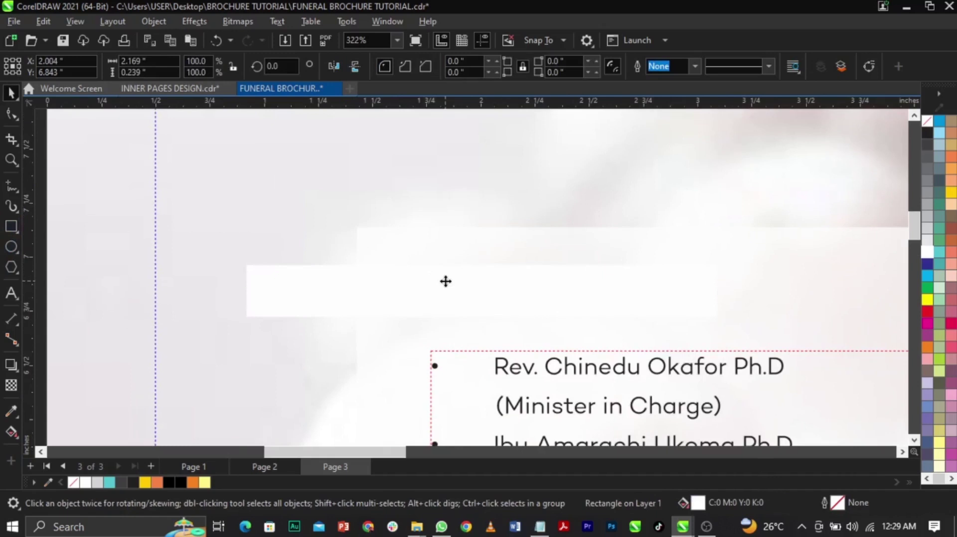
click(461, 290)
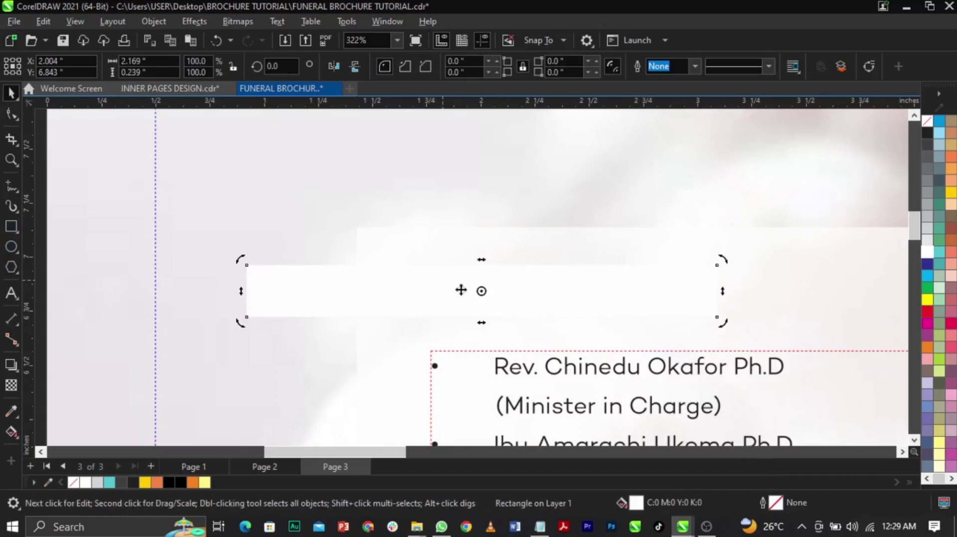
click(952, 194)
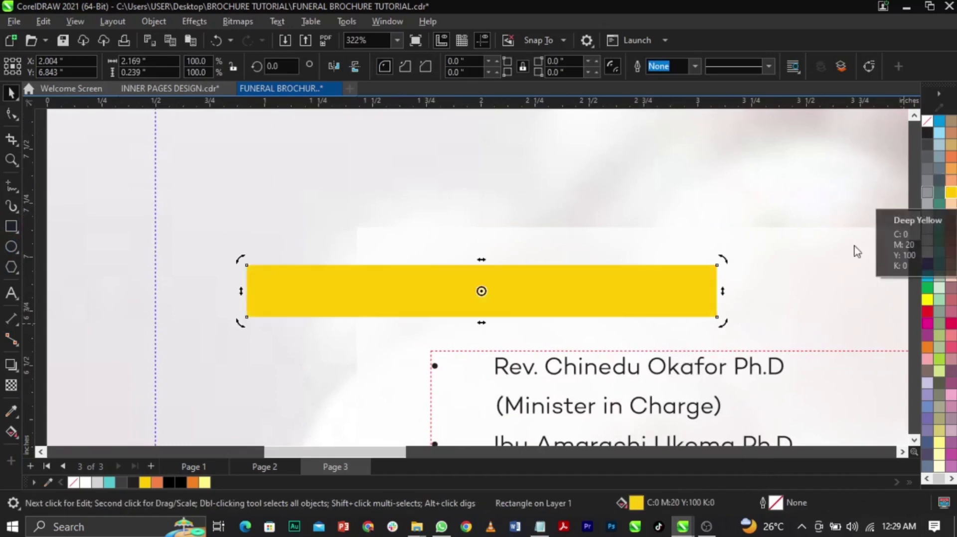
click(951, 158)
scroll(499, 174, down, 5)
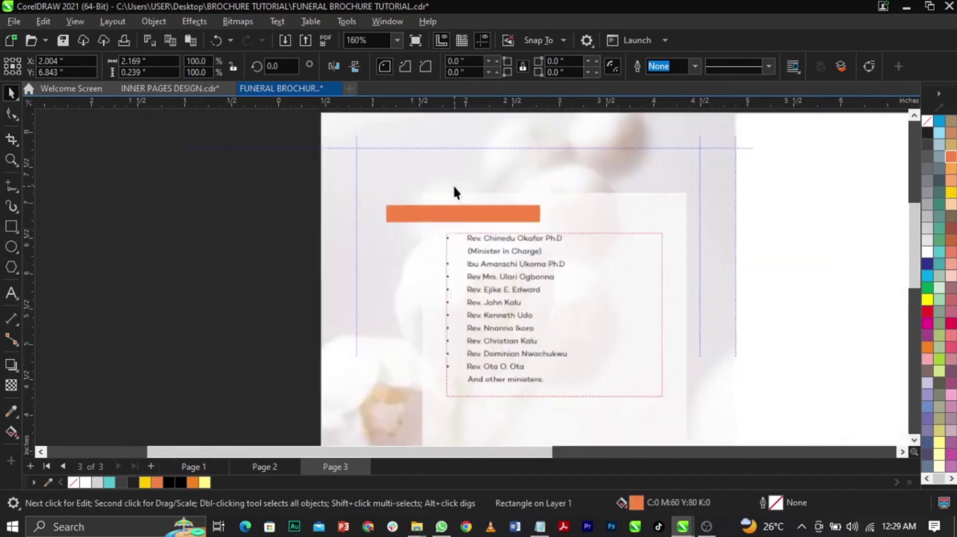
- Bring the OFFICIATING MINISTERS heading in front of the orange bar
key(z)
scroll(669, 280, up, 1)
key(space)
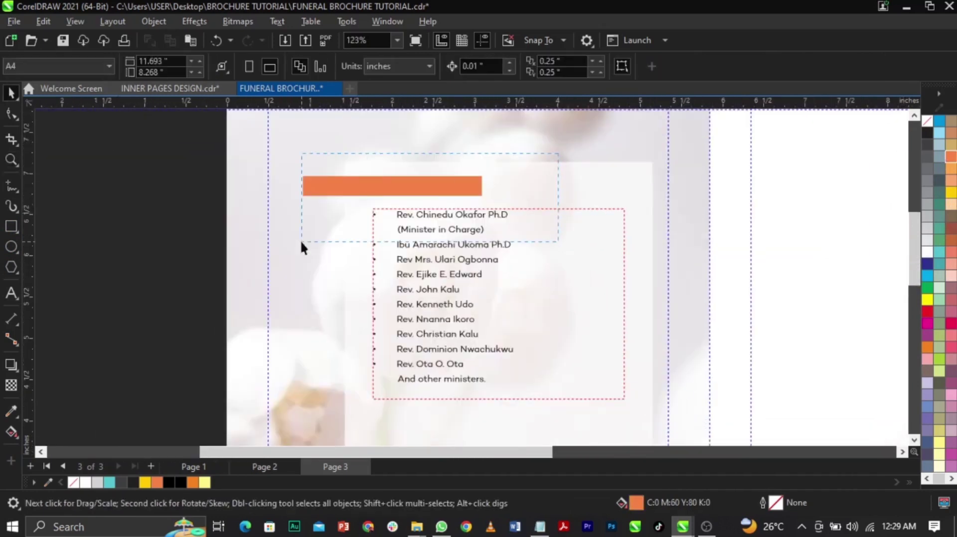
drag(301, 242, 301, 242)
drag(267, 147, 504, 242)
drag(343, 151, 519, 246)
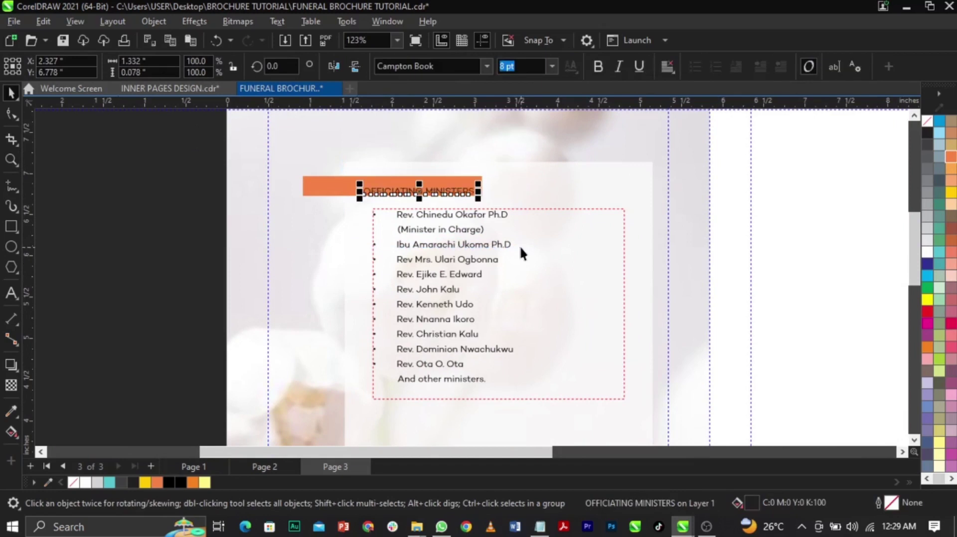
- Make the OFFICIATING MINISTERS heading bold and white, and centre it horizontally and vertically on the orange bar
scroll(378, 166, up, 2)
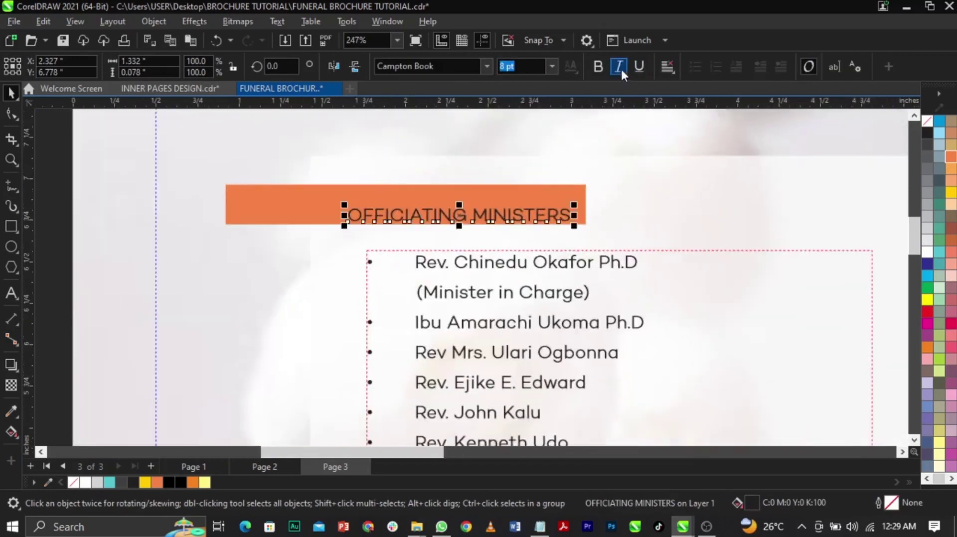
click(600, 67)
click(927, 252)
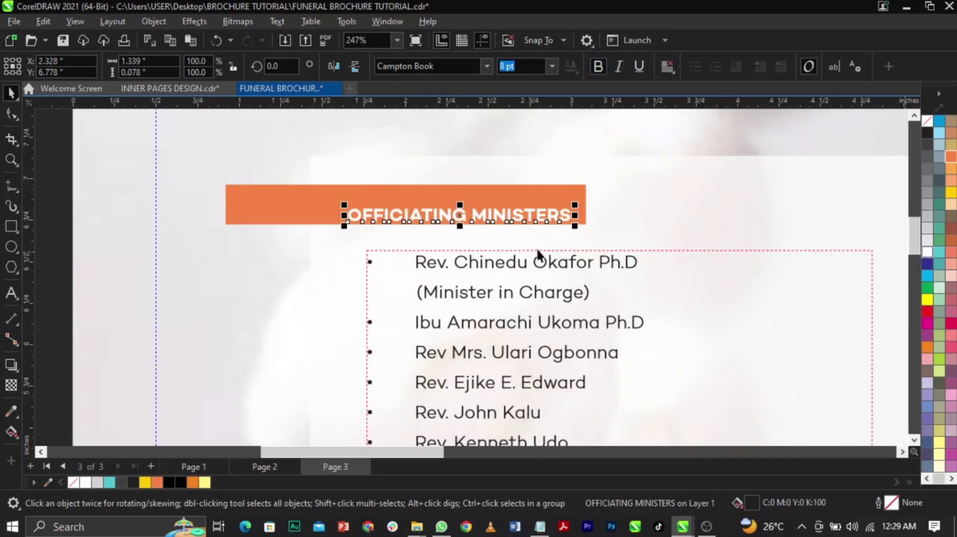
shift+click(295, 210)
key(c)
key(e)
click(635, 215)
- Change the fill of the bar behind the heading to a lighter orange
click(552, 209)
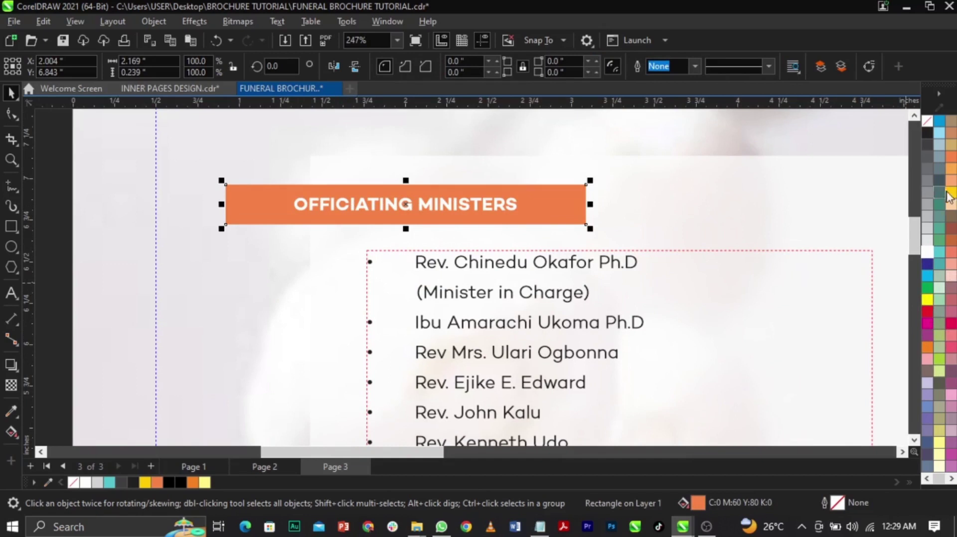
click(951, 169)
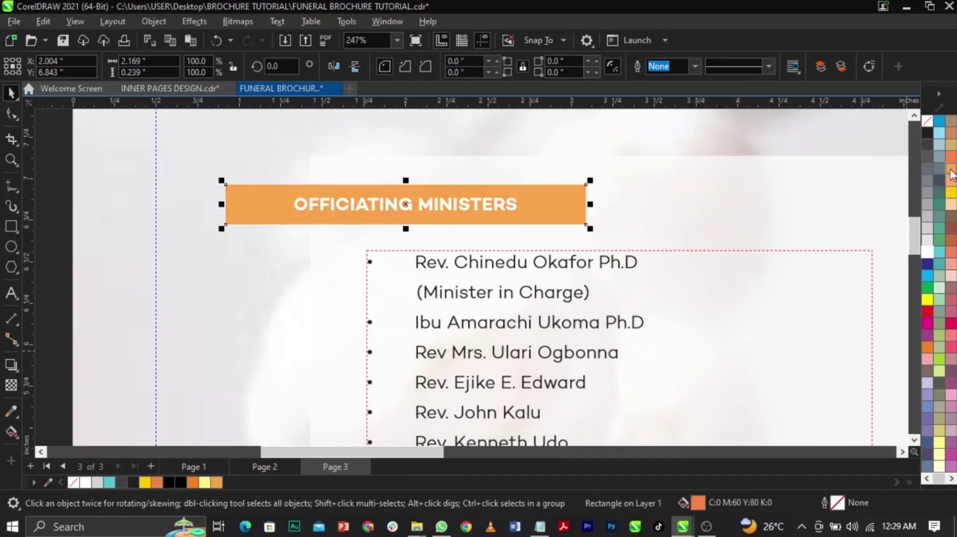
scroll(501, 257, down, 3)
key(Escape)
- Enlarge the OFFICIATING MINISTERS heading about its centre to about 9.6 pt
scroll(495, 252, up, 3)
click(519, 227)
shift+click(548, 227)
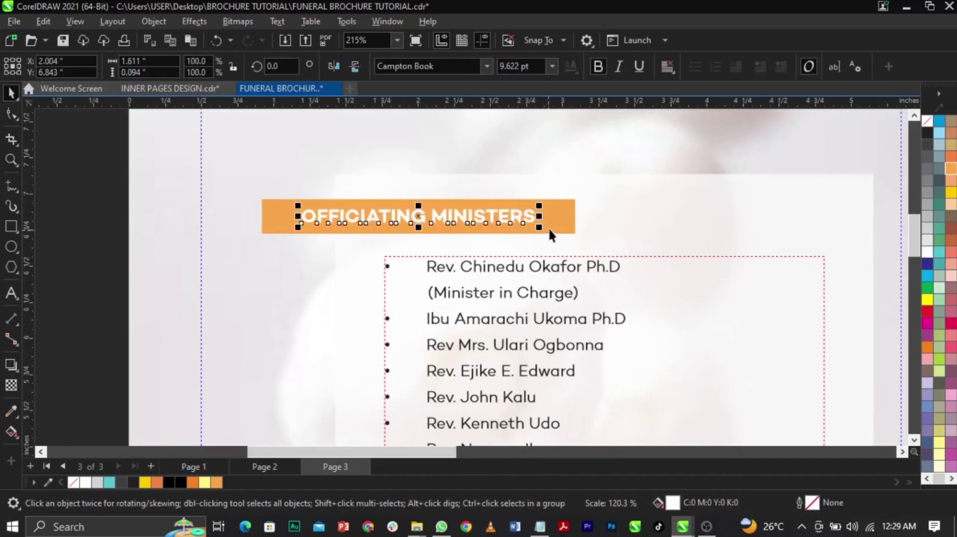
- Duplicate the OFFICIATING MINISTERS heading, orange bar and names list directly below the original section
scroll(548, 228, down, 4)
drag(364, 193, 601, 326)
drag(514, 248, 517, 352)
scroll(518, 352, up, 2)
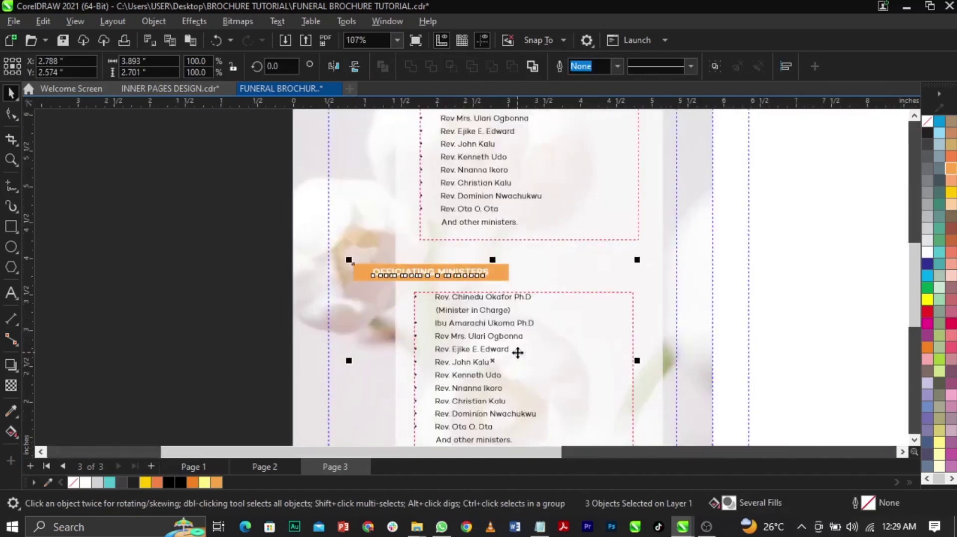
scroll(518, 349, up, 1)
drag(517, 336, 520, 337)
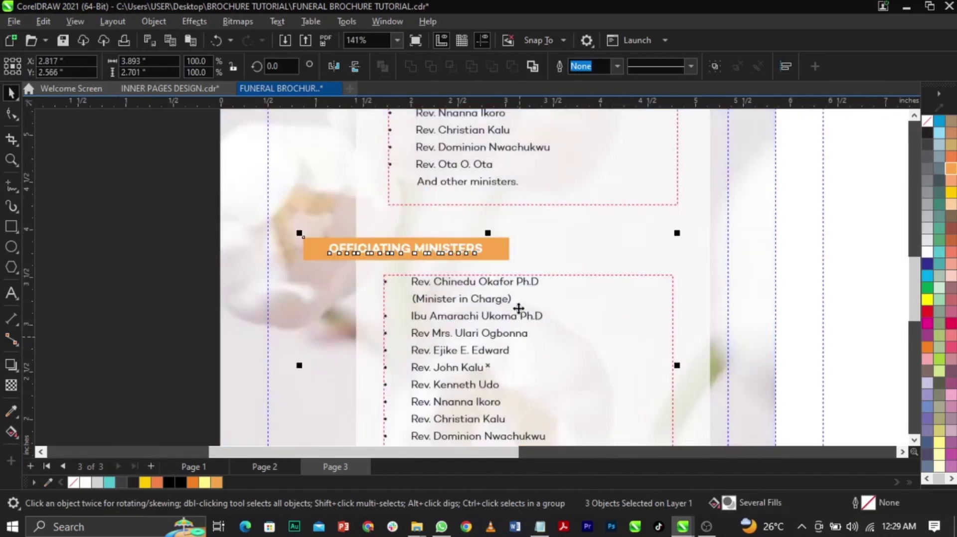
scroll(513, 298, down, 2)
click(339, 303)
- Replace the duplicated names list with the ORDER OF FUNERAL SERVICE block, through Anthem by the Choir, copied from the Notepad text file
click(540, 527)
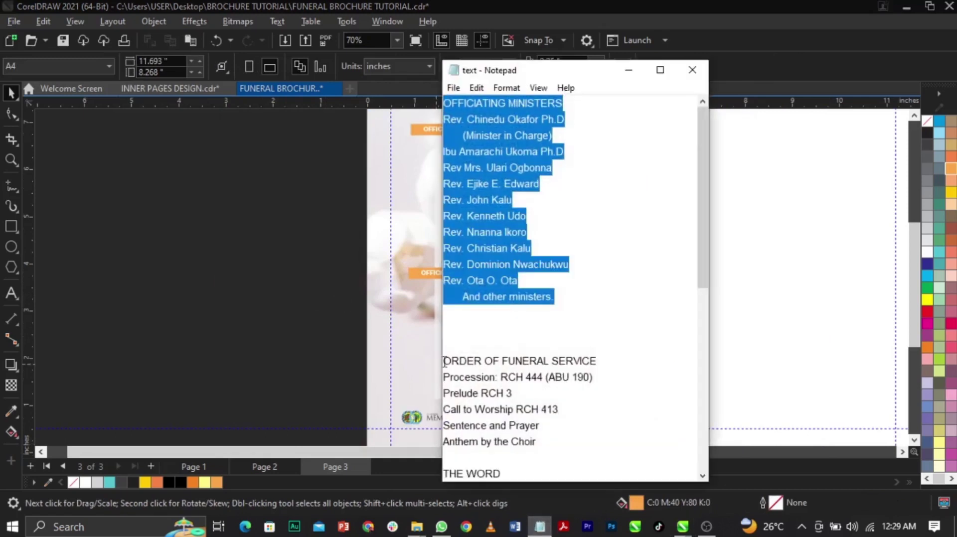
drag(445, 361, 549, 444)
key(ctrl+c)
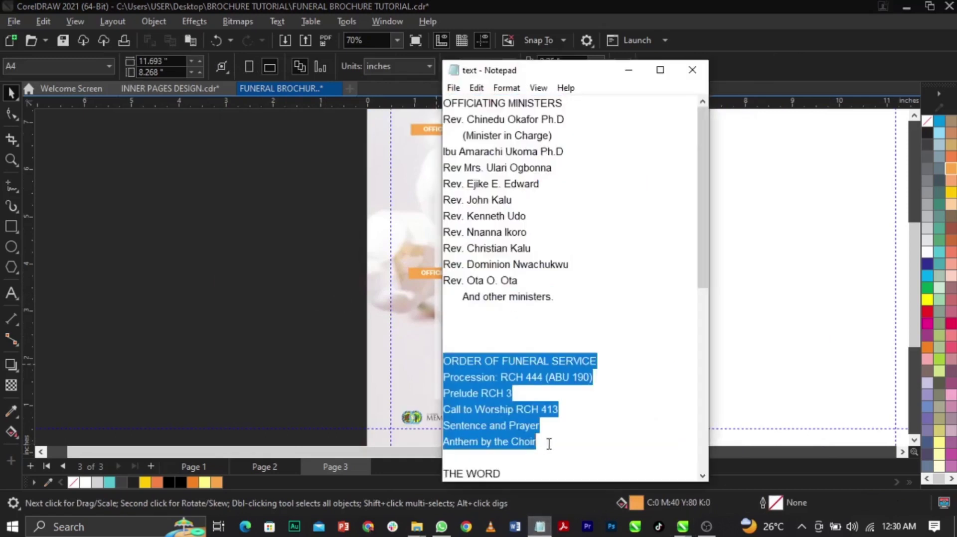
click(333, 368)
double_click(481, 357)
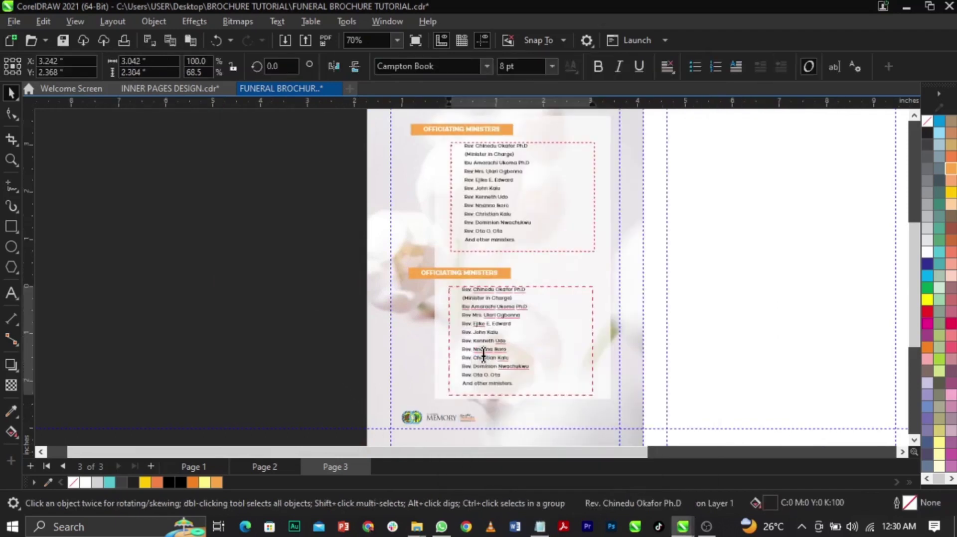
key(ctrl+a)
key(ctrl+v)
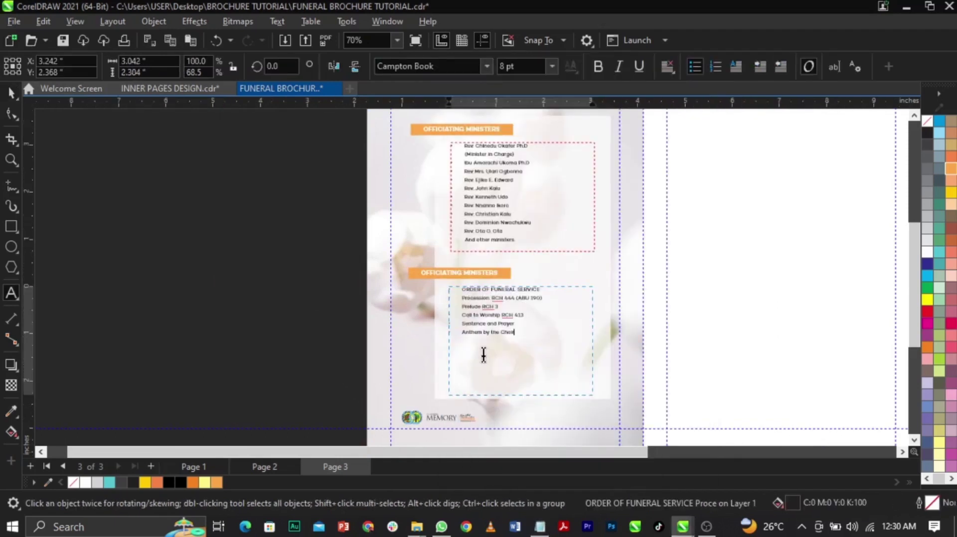
- Delete the ORDER OF FUNERAL SERVICE text from the first line of the lower bulleted list
scroll(482, 354, up, 2)
scroll(483, 326, up, 2)
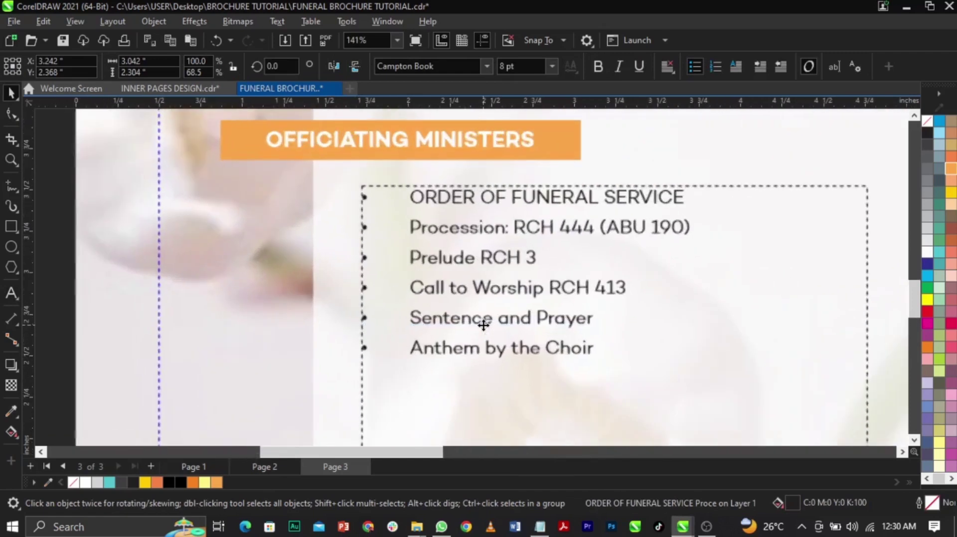
double_click(408, 199)
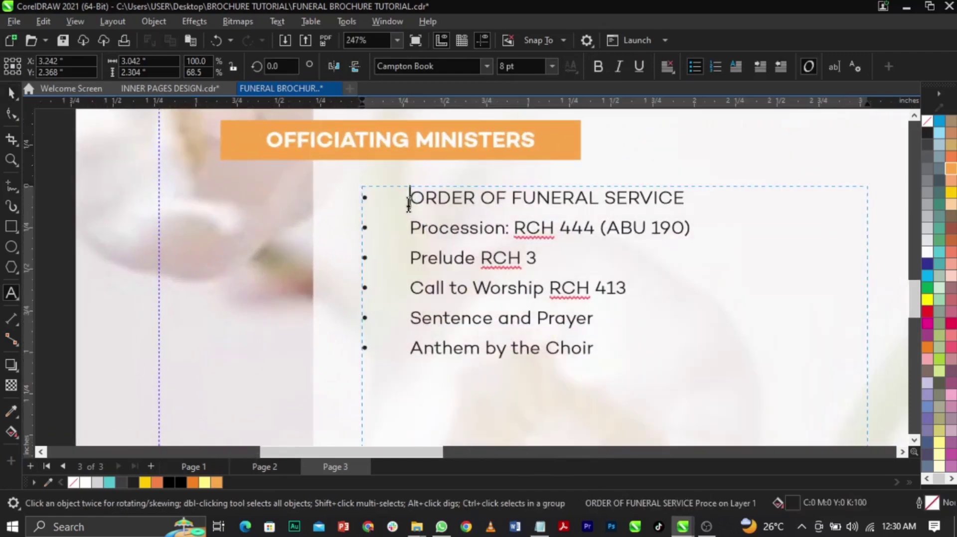
shift+click(687, 198)
key(Delete)
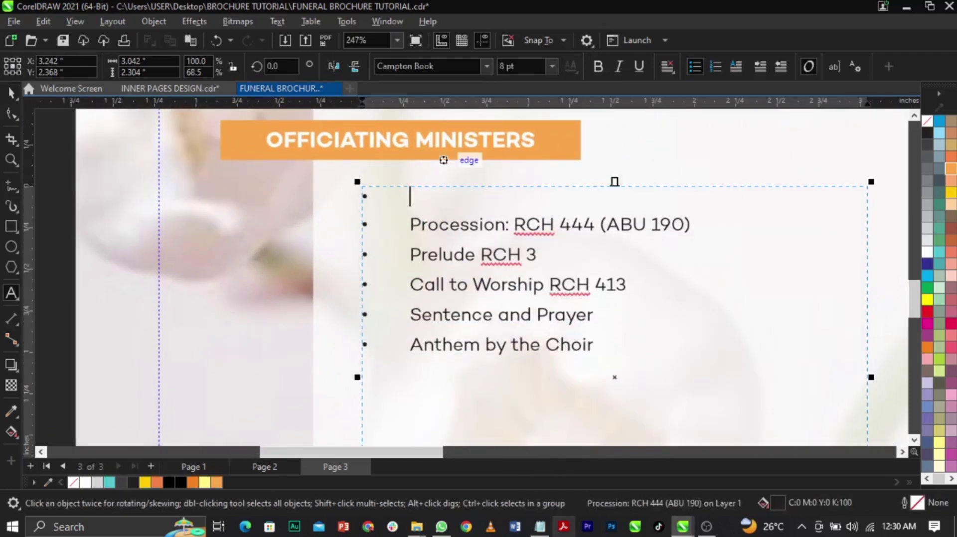
- Replace the lower bar's heading with ORDER OF FUNERAL SERVICE copied from the Notepad file, and centre it on the orange bar
click(540, 527)
click(542, 136)
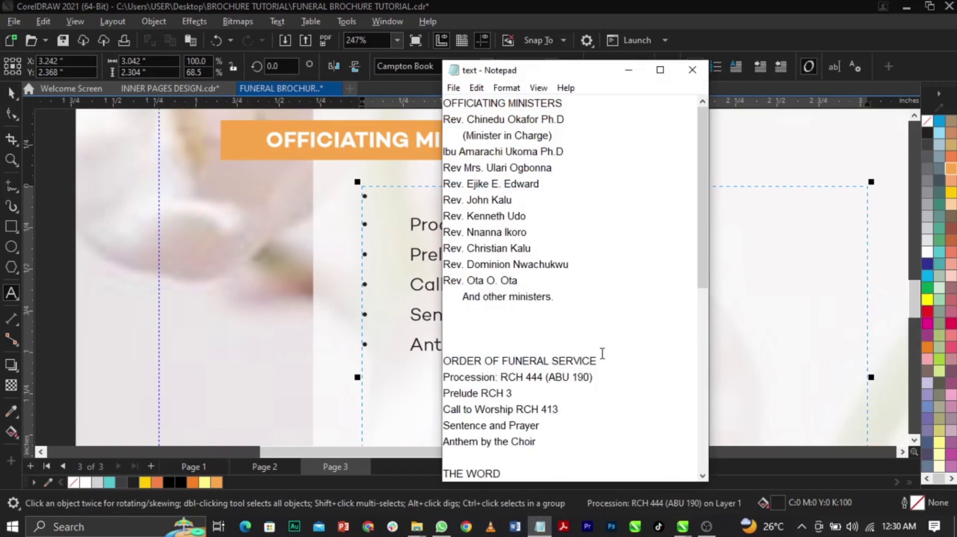
drag(603, 354, 446, 356)
key(ctrl+c)
click(336, 160)
triple_click(343, 140)
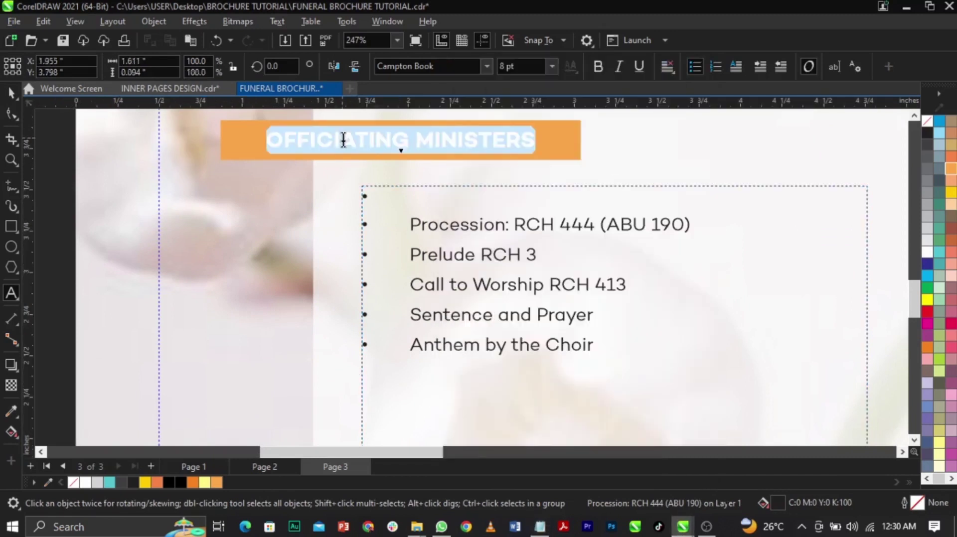
key(ctrl+v)
key(ctrl+space)
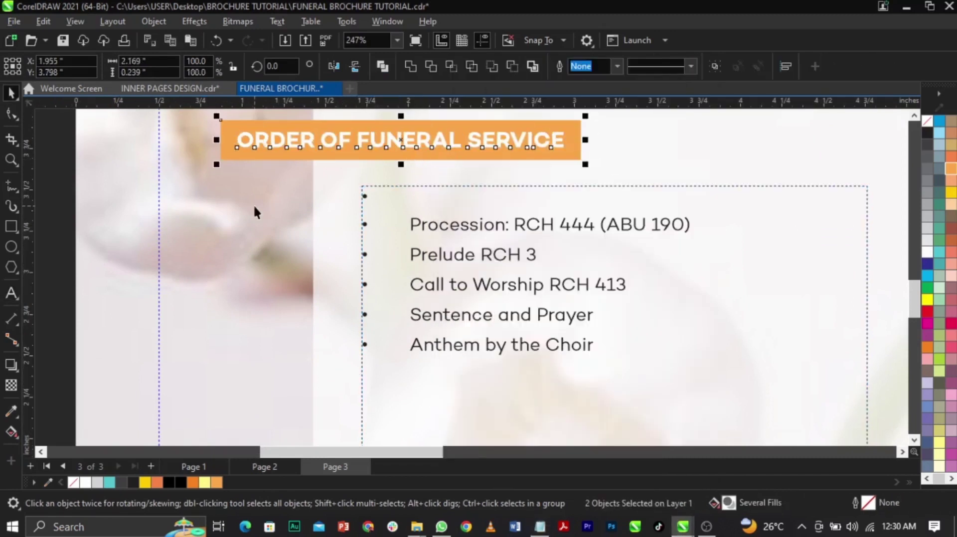
click(255, 207)
- Remove the empty bullet line above the Procession item in the lower list
double_click(438, 233)
key(ctrl+a)
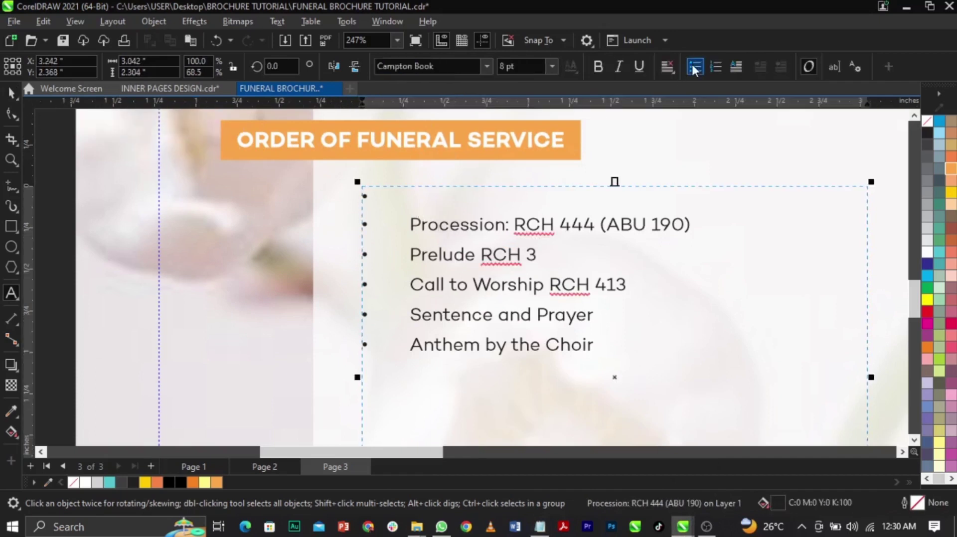
click(424, 207)
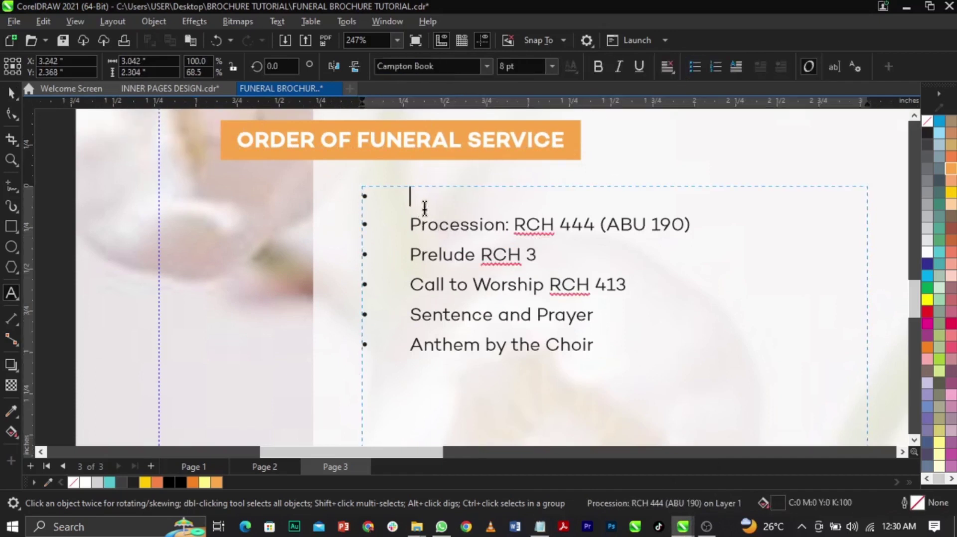
click(698, 69)
key(Delete)
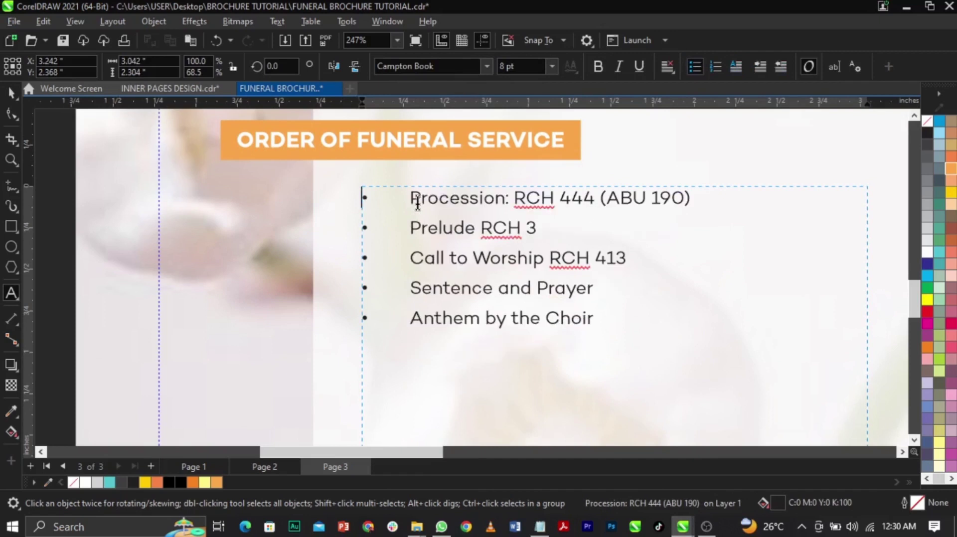
- Shorten the funeral service list's text frame from its lower edge to about 1.01 inches high
key(ctrl+space)
scroll(416, 200, down, 4)
drag(492, 343, 492, 263)
scroll(492, 263, down, 3)
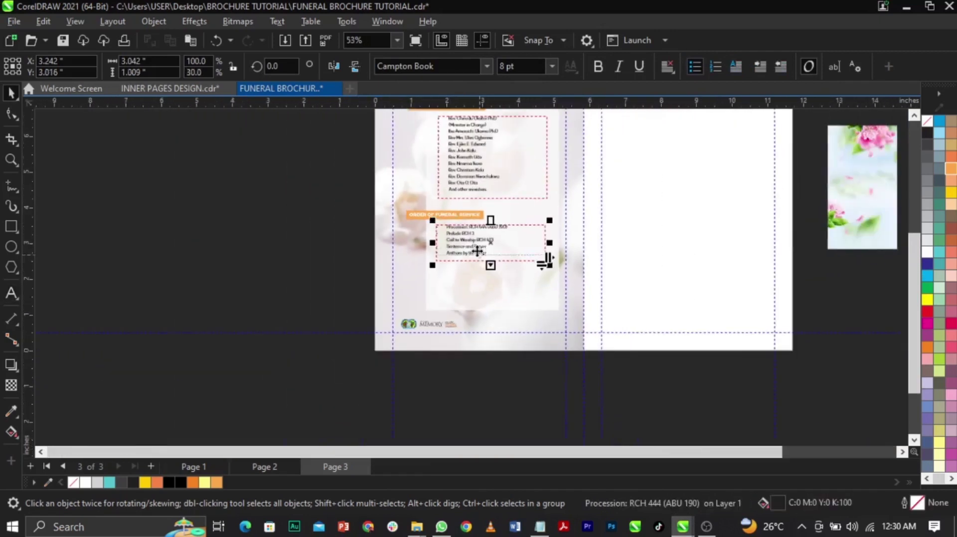
scroll(469, 172, down, 3)
- Stretch the translucent white panel upward to about 6.4 inches high
scroll(471, 172, up, 3)
click(501, 154)
scroll(502, 154, up, 3)
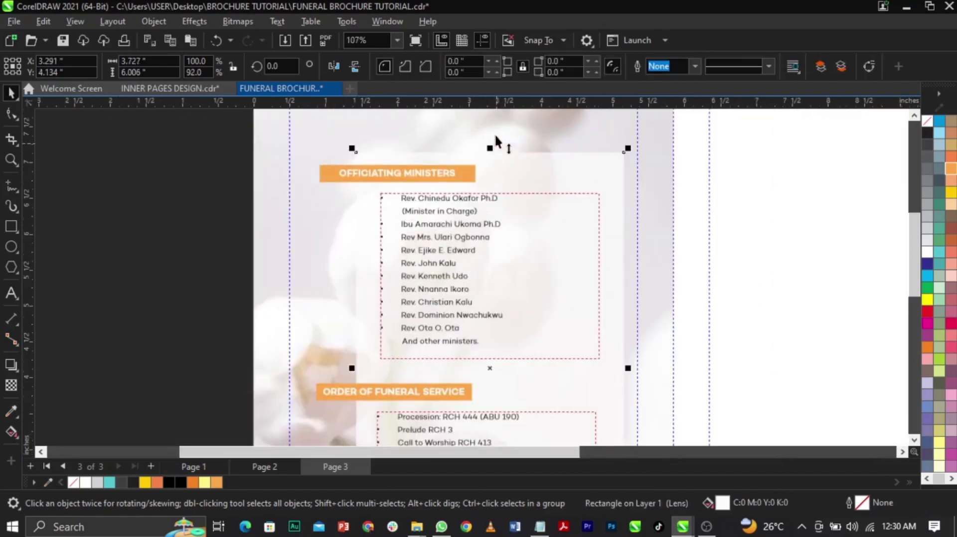
scroll(489, 150, up, 1)
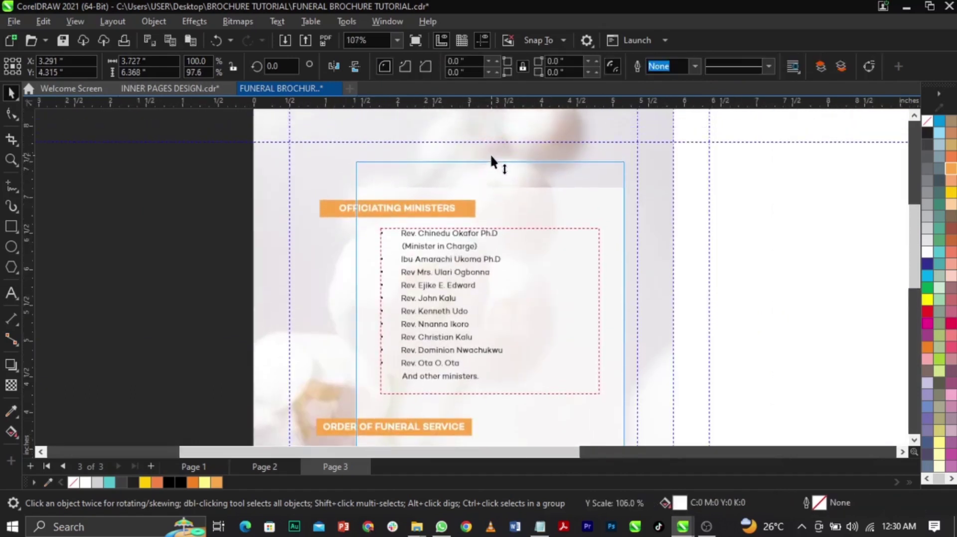
scroll(442, 154, down, 1)
click(248, 149)
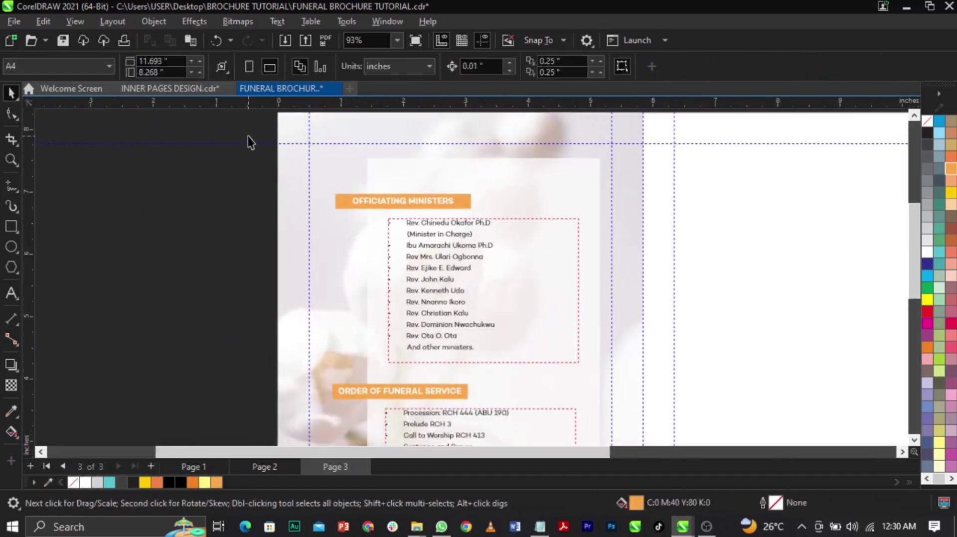
- Move the OFFICIATING MINISTERS section and the ORDER OF FUNERAL SERVICE section up on the extended white panel
scroll(293, 170, down, 2)
drag(563, 328, 562, 329)
scroll(433, 193, up, 3)
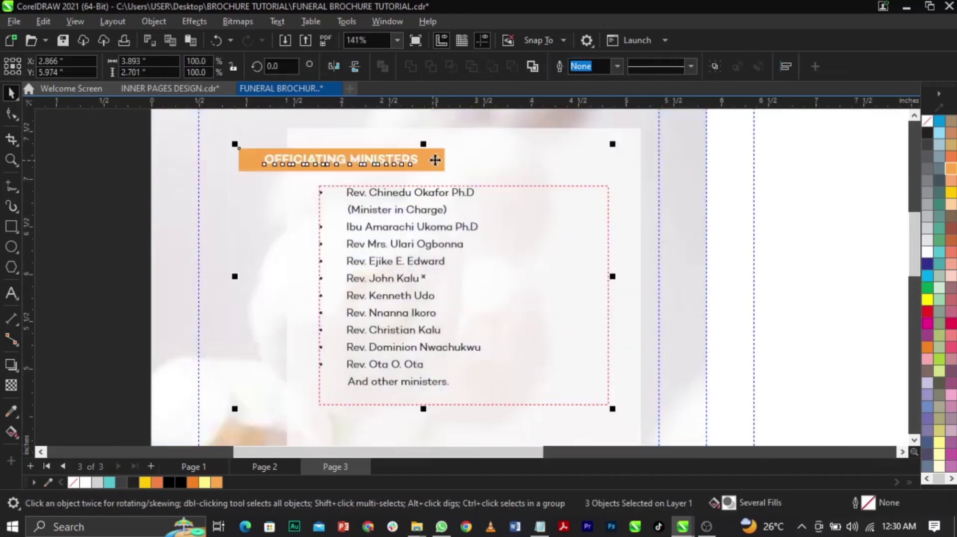
scroll(435, 159, down, 3)
drag(269, 297, 588, 403)
scroll(511, 358, up, 2)
drag(511, 357, 510, 329)
scroll(510, 329, down, 3)
click(299, 272)
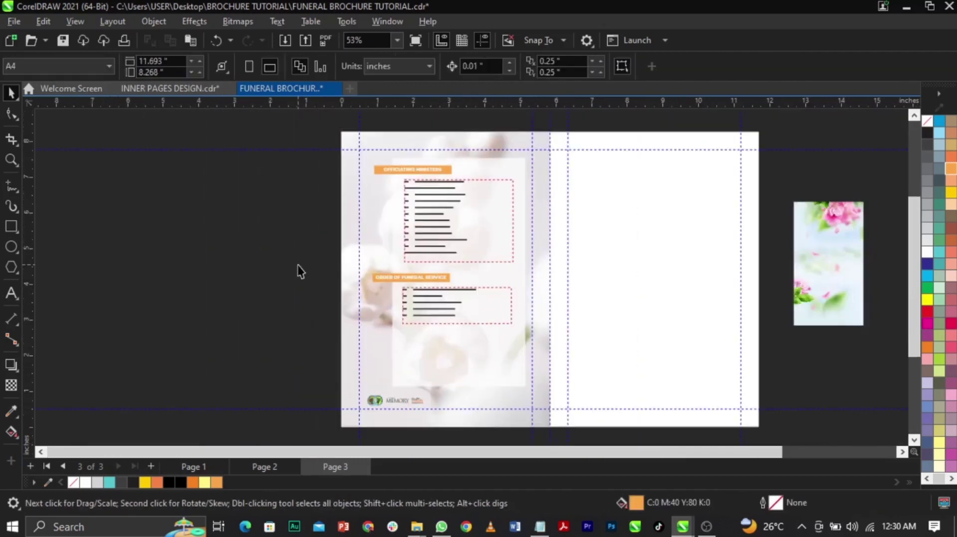
- Examine the Funeral Service contents list and the photo gallery callout on the Page 1 cover, and return to Page 3
click(201, 465)
scroll(795, 250, up, 5)
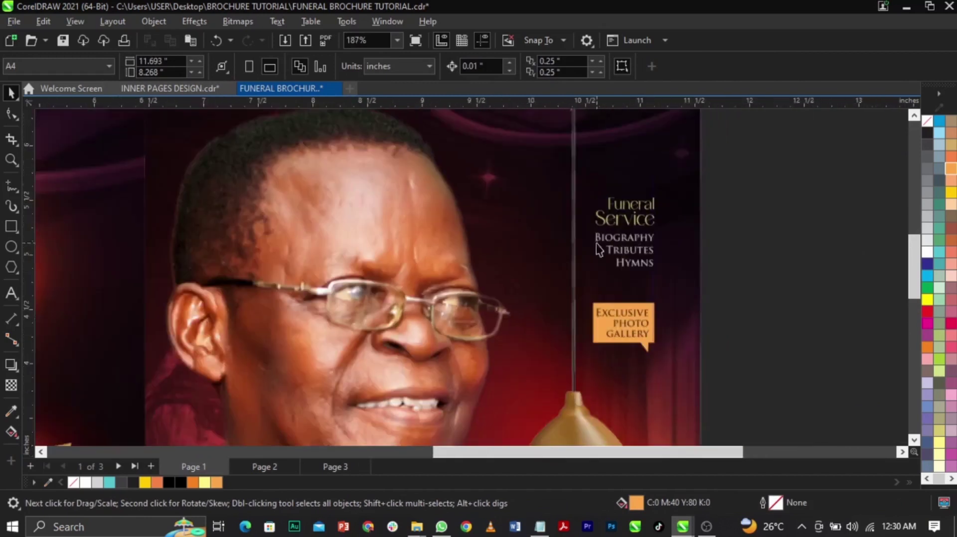
scroll(682, 212, down, 2)
scroll(680, 210, up, 2)
click(636, 215)
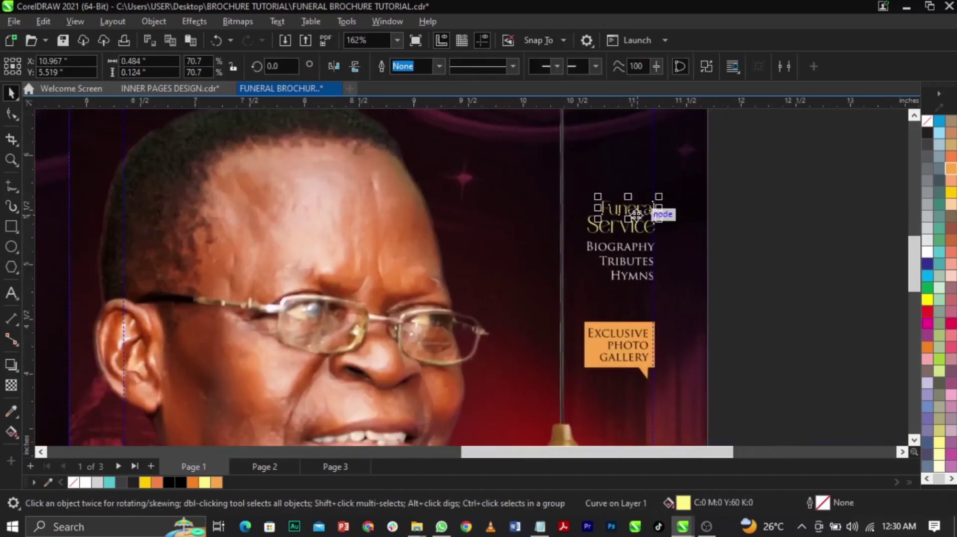
click(728, 233)
click(621, 272)
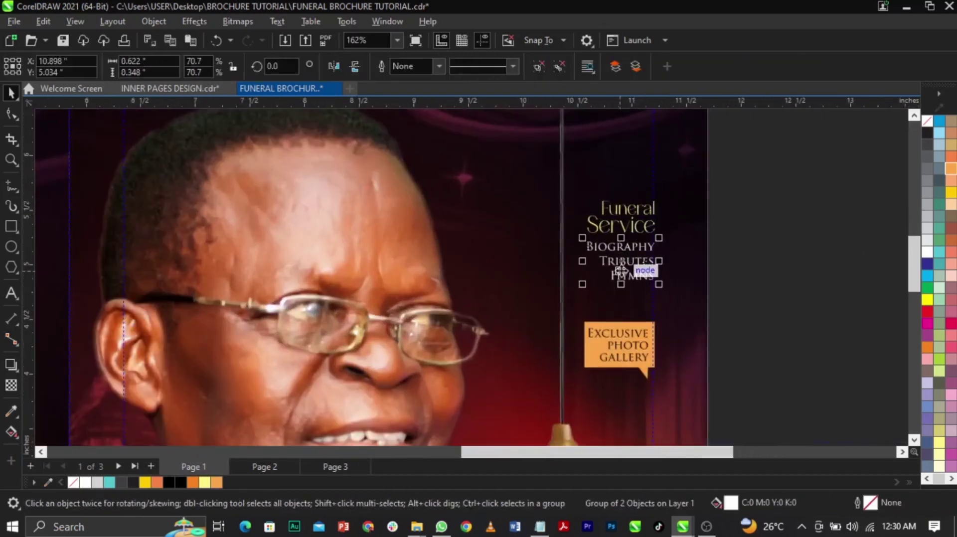
click(703, 248)
scroll(703, 248, down, 2)
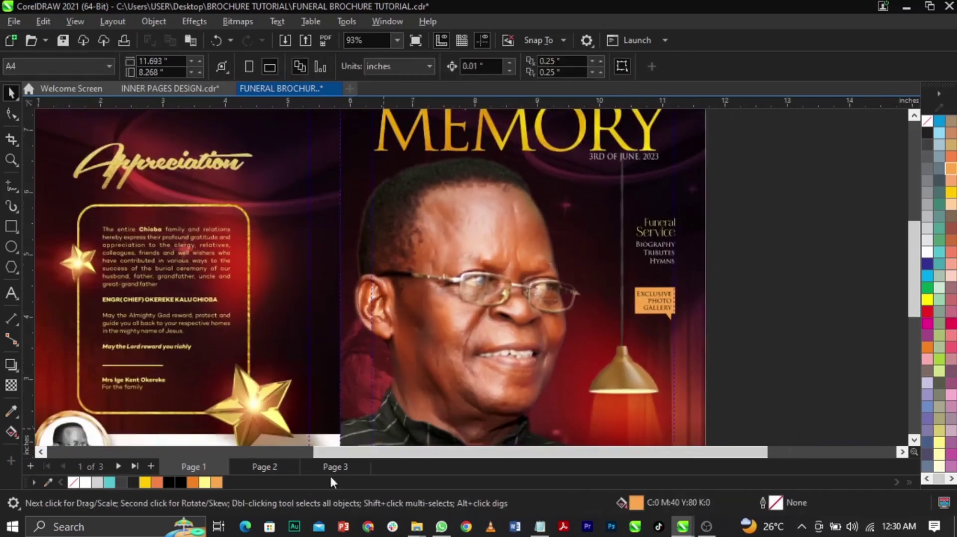
click(336, 467)
scroll(600, 251, down, 2)
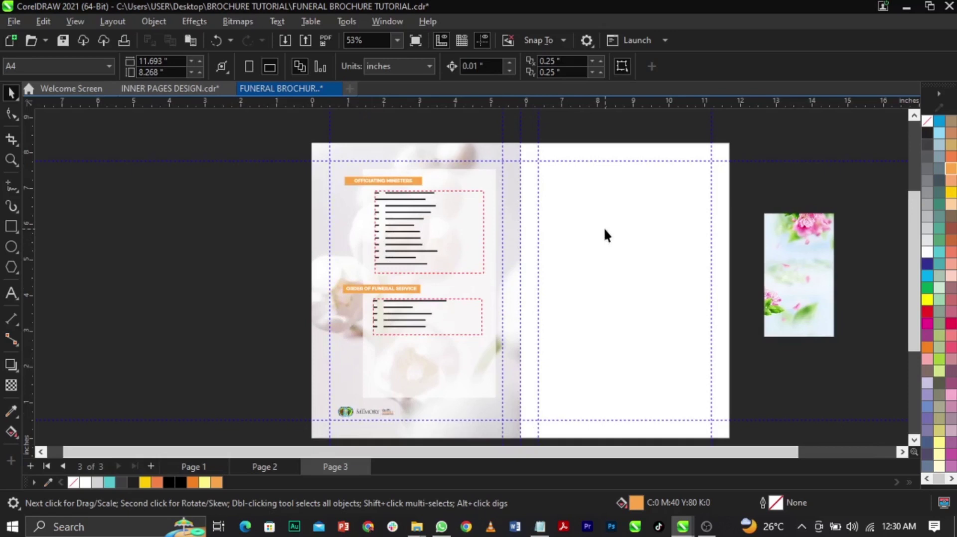
- Move the ORDER OF FUNERAL SERVICE heading, bar and list slightly up, closer to the ministers list
scroll(339, 214, up, 3)
scroll(415, 187, down, 1)
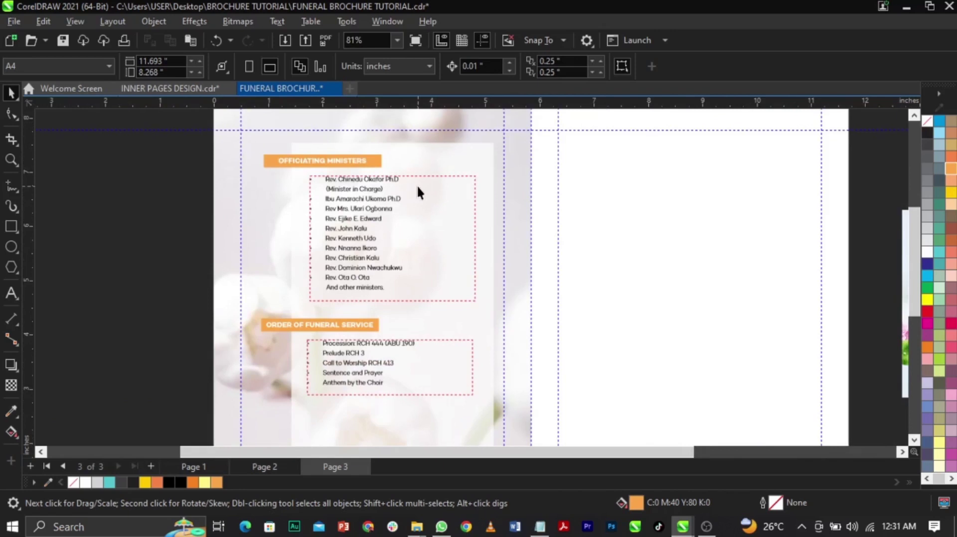
scroll(417, 185, up, 2)
scroll(412, 186, down, 4)
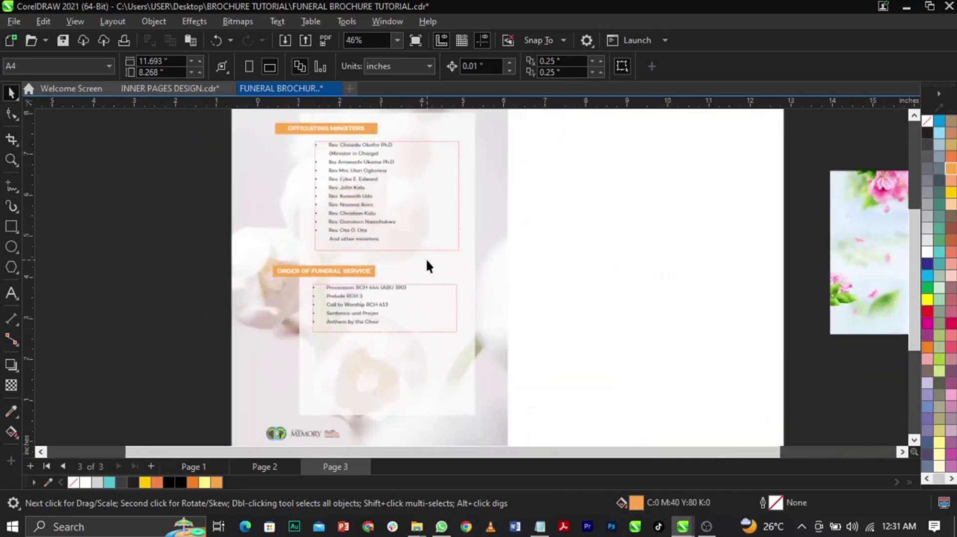
scroll(379, 336, up, 6)
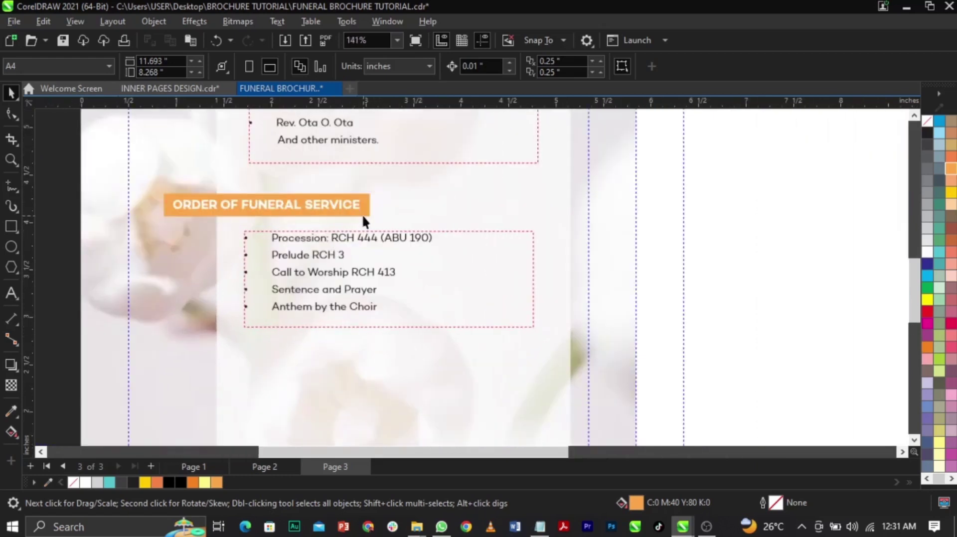
scroll(363, 219, down, 4)
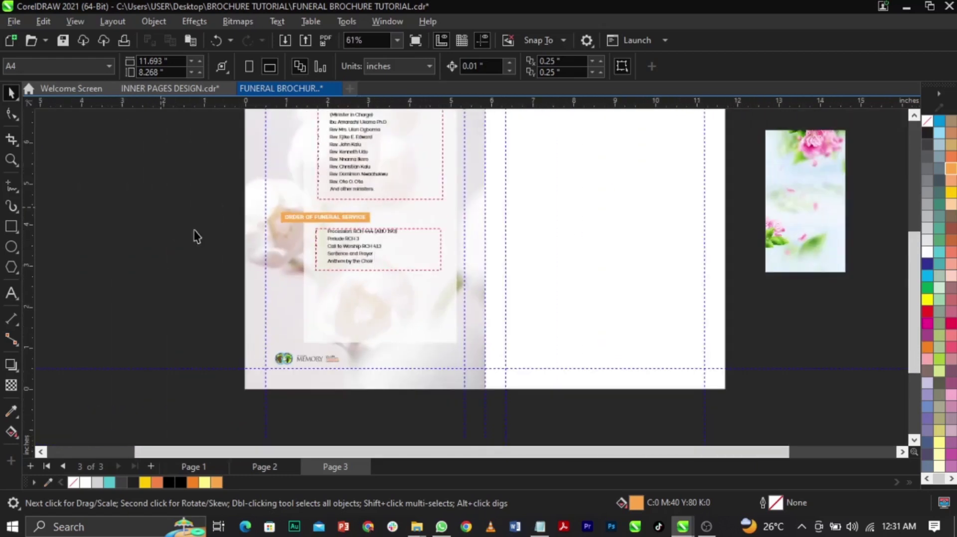
drag(161, 207, 465, 305)
scroll(374, 222, up, 4)
drag(384, 243, 384, 233)
scroll(443, 207, down, 7)
- Shorten the ministers list's text frame from its lower edge to about 2.26 inches high
scroll(423, 181, up, 4)
click(425, 204)
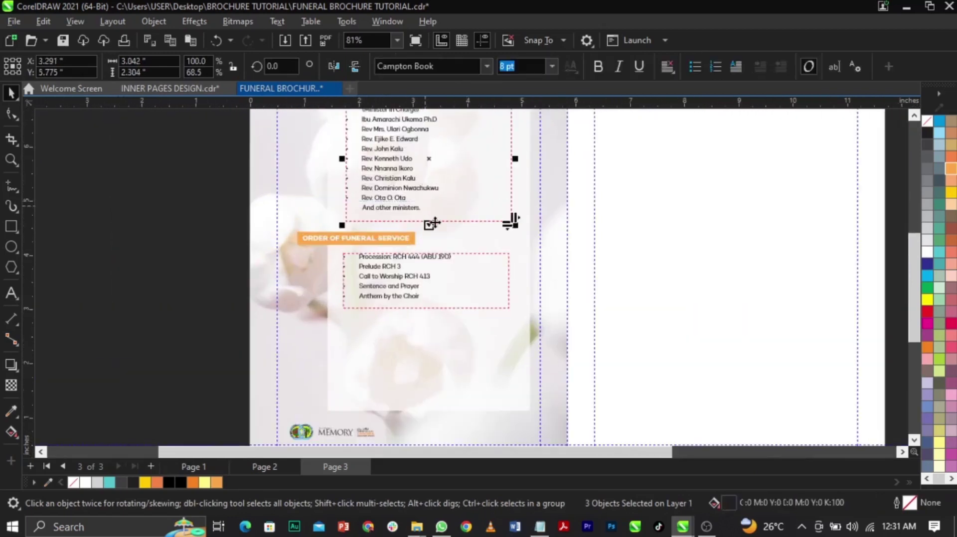
scroll(427, 209, up, 2)
scroll(424, 222, down, 2)
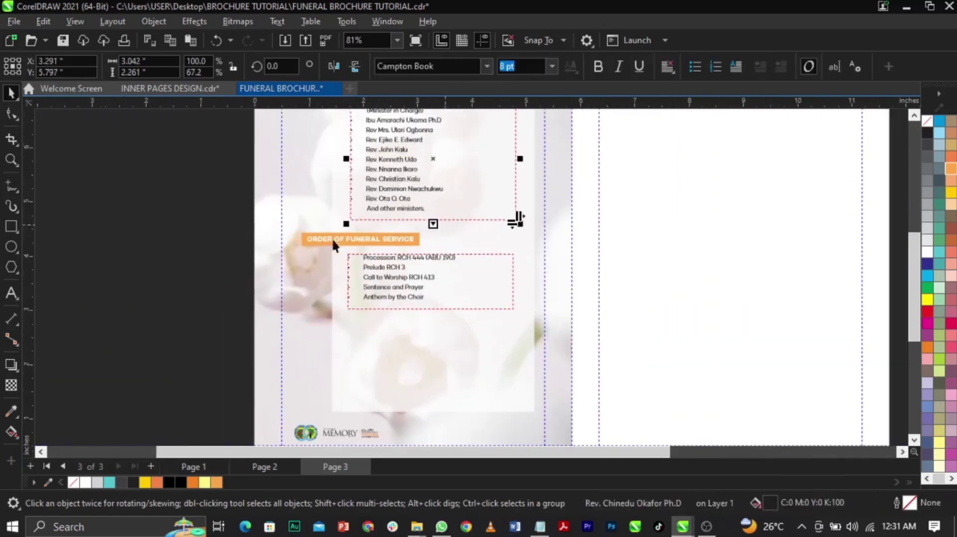
click(216, 222)
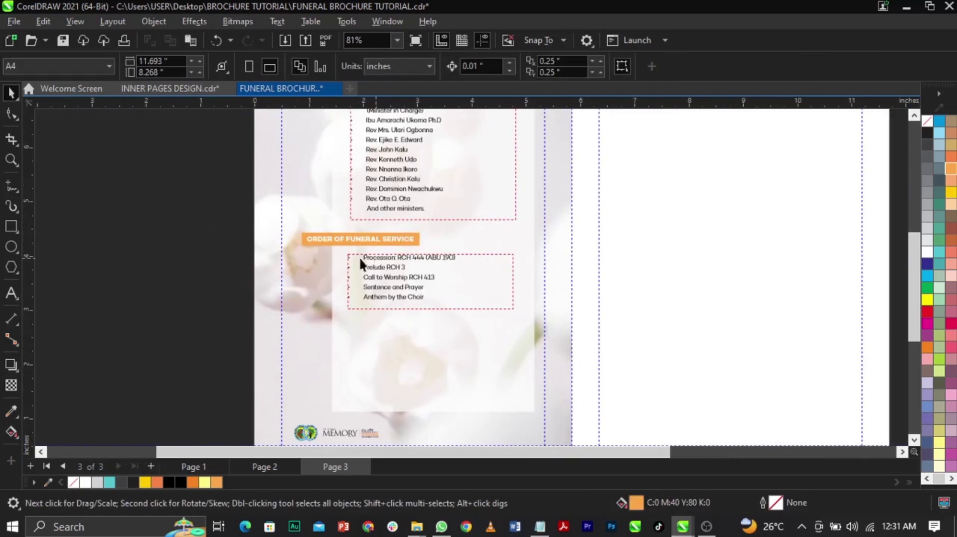
- Duplicate the ORDER OF FUNERAL SERVICE heading, bar and list below the original, near the foot of the white panel
drag(243, 222, 545, 352)
scroll(488, 312, down, 2)
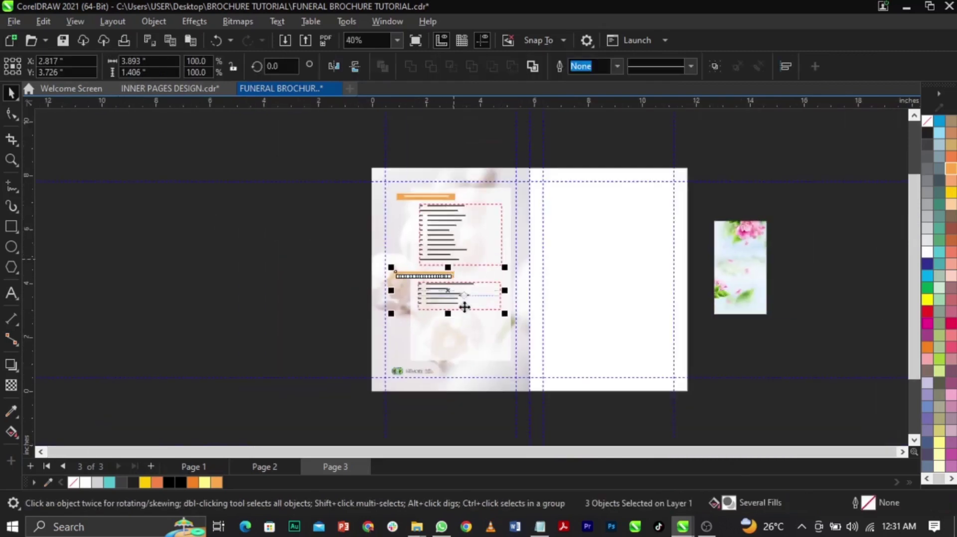
scroll(464, 296, up, 2)
drag(455, 298, 459, 353)
click(294, 304)
scroll(294, 304, down, 1)
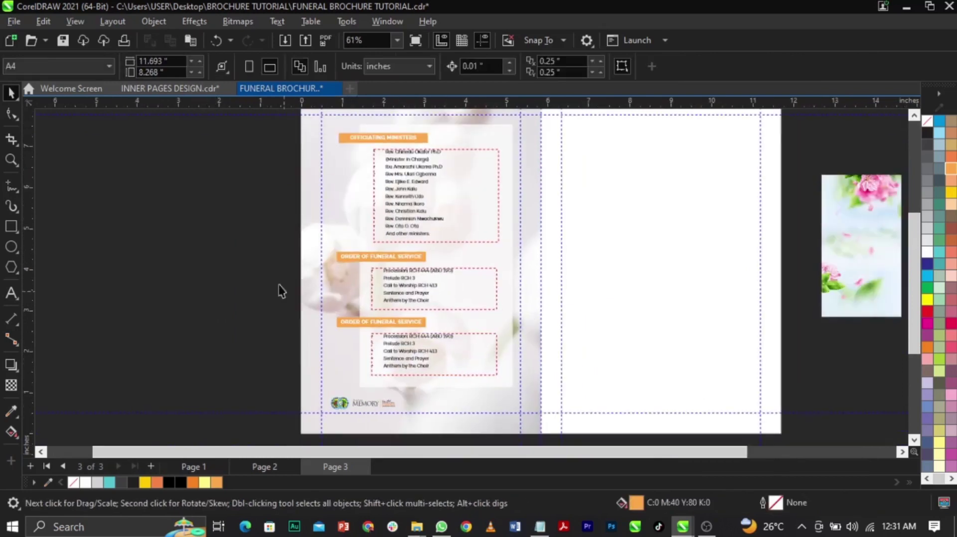
- Switch to the Notepad text file and copy the lines from Bible Lessons to Sermon under THE WORD
scroll(515, 352, up, 3)
click(540, 527)
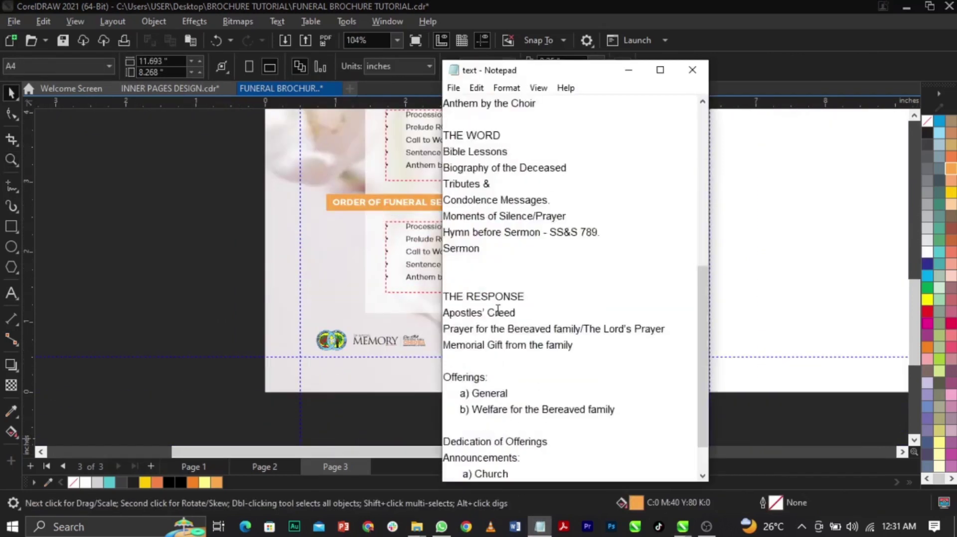
scroll(497, 310, down, 1)
scroll(451, 244, up, 5)
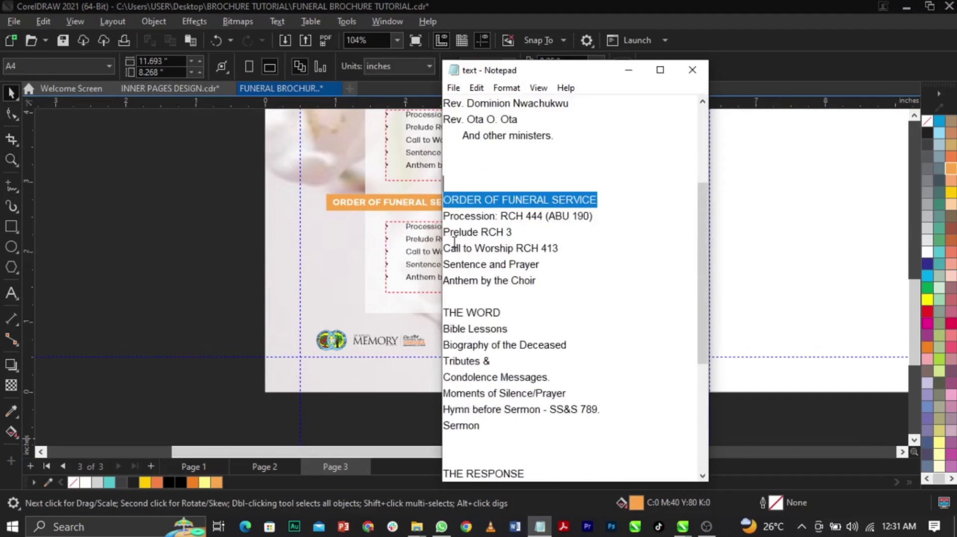
drag(446, 322, 600, 358)
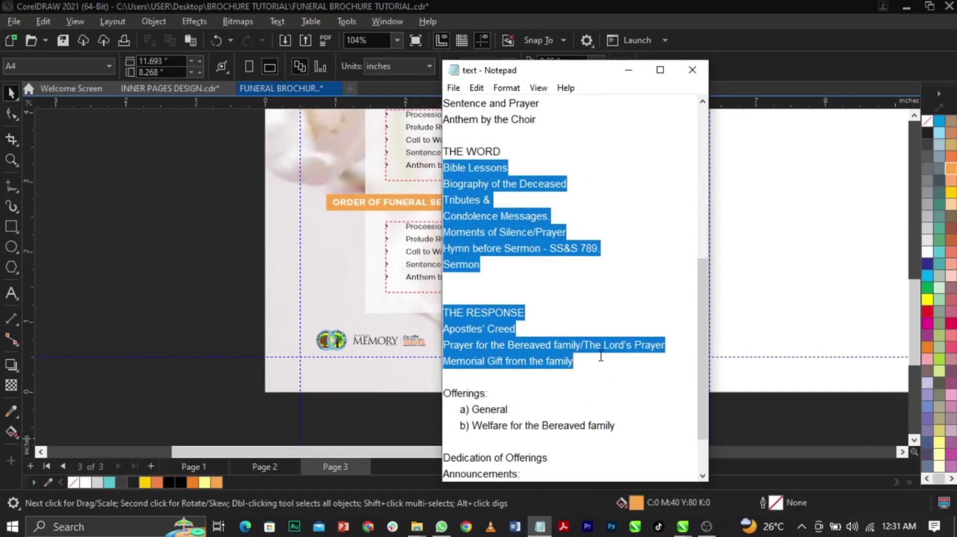
drag(515, 285, 444, 172)
key(ctrl+c)
click(398, 239)
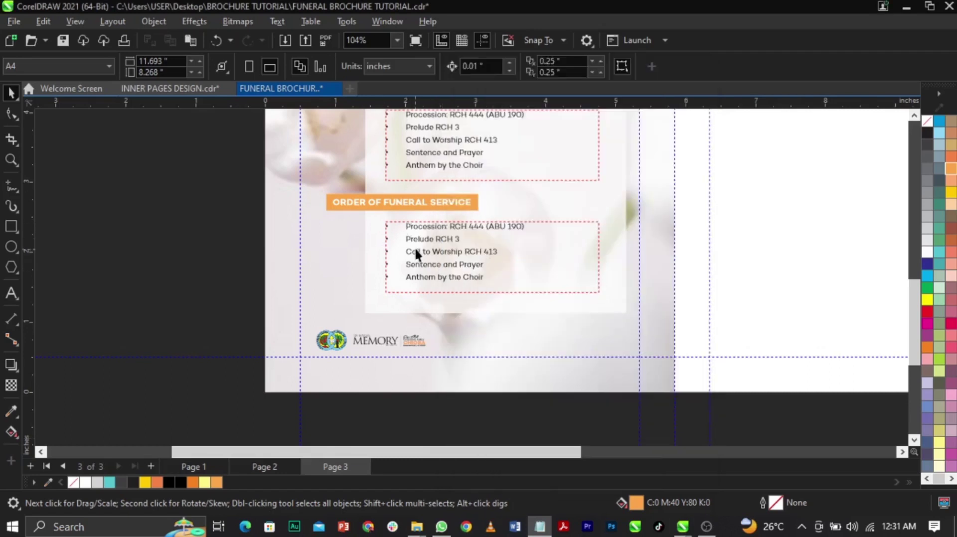
- Replace the lowest list's text with the copied lines and lengthen its frame to about 1.61 inches high
double_click(414, 249)
key(ctrl+a)
key(Delete)
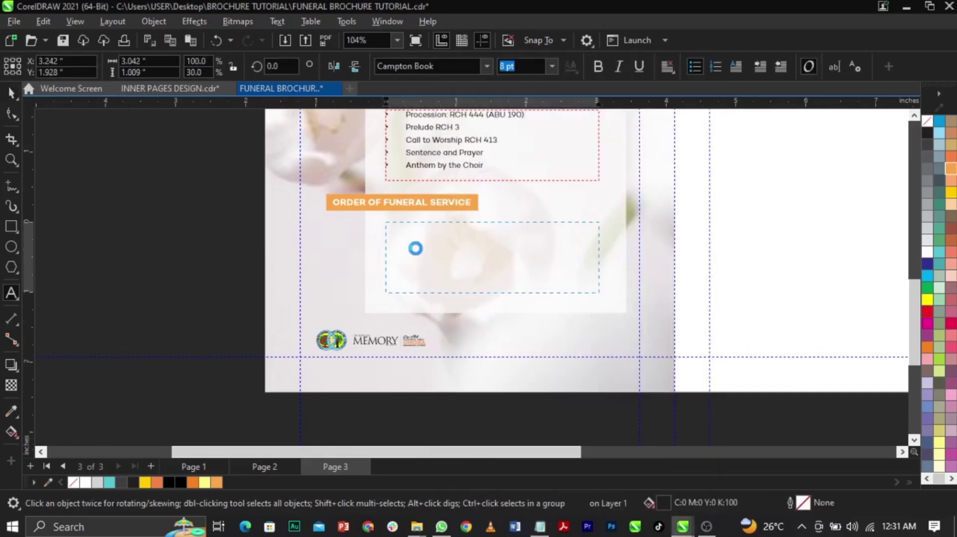
key(ctrl+v)
key(ctrl+space)
drag(492, 297, 492, 332)
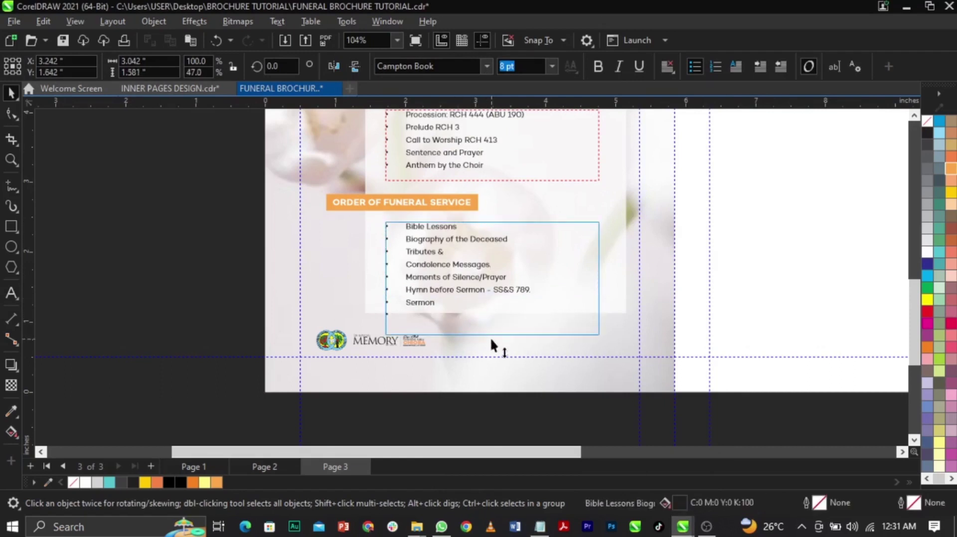
- Remove the empty bulleted line after Sermon at the end of the lowest list
scroll(430, 328, up, 2)
double_click(406, 309)
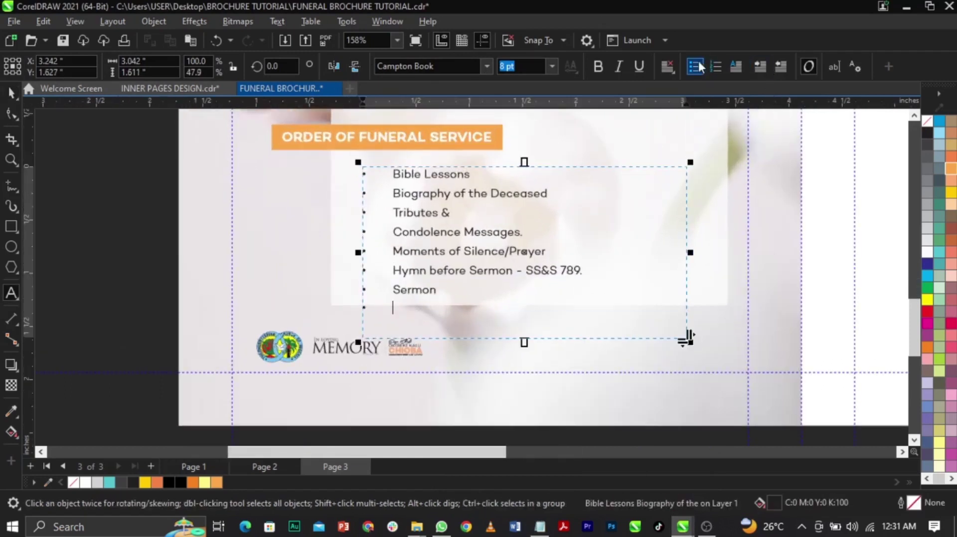
key(ctrl+space)
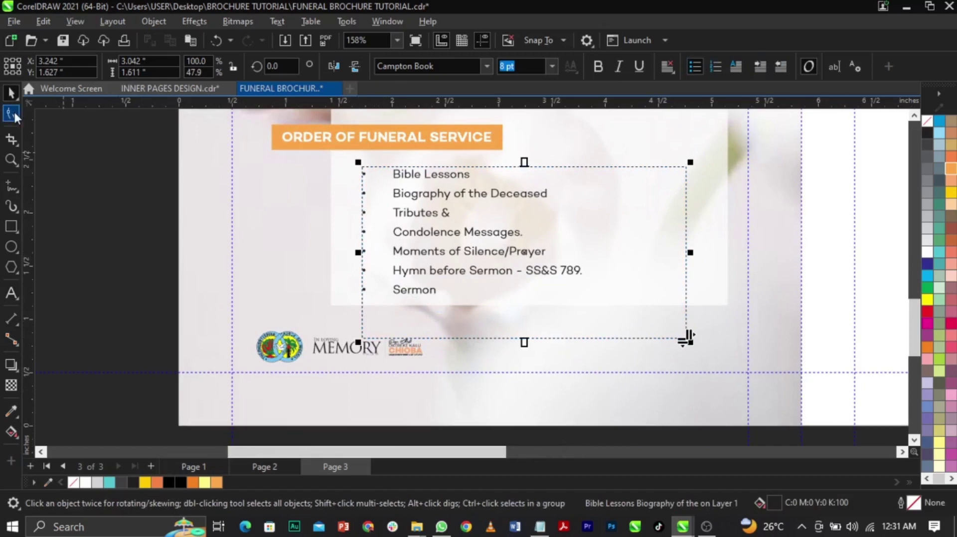
- Tighten the line spacing of the Bible Lessons list and shorten its frame to about 1.2 inches high
click(14, 117)
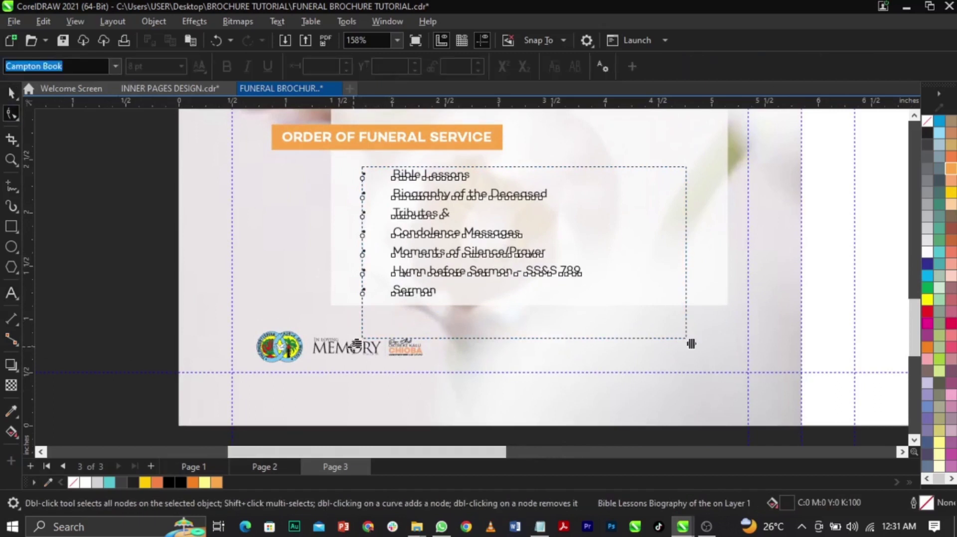
drag(355, 345, 353, 312)
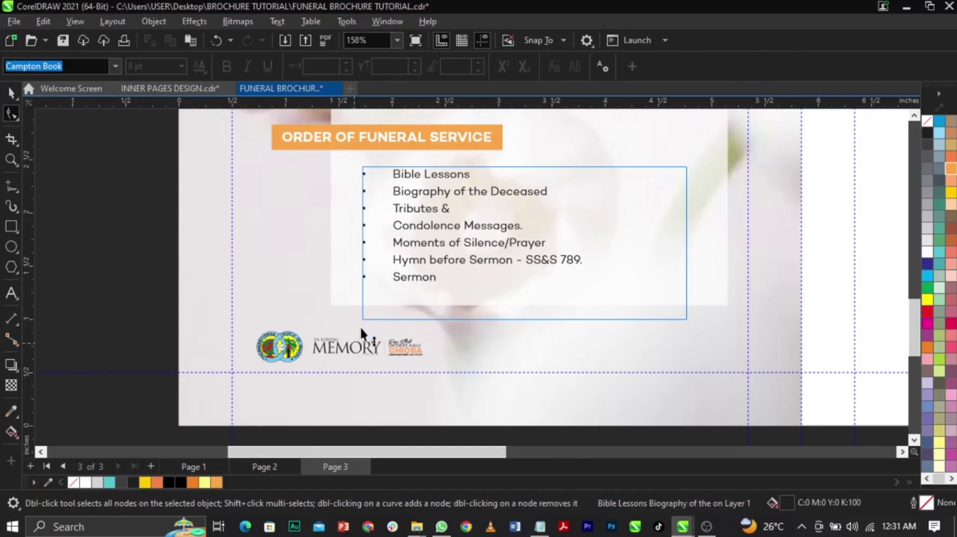
key(space)
drag(525, 317, 525, 298)
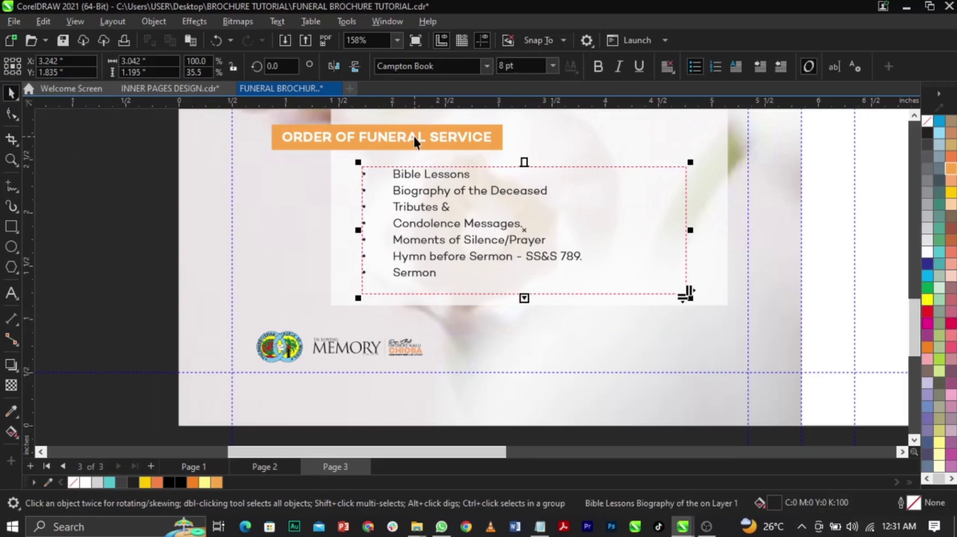
- Change the heading above the Bible Lessons list to THE WORD
click(414, 135)
double_click(413, 137)
text(THW WO)
key(BackSpace)
key(BackSpace)
key(BackSpace)
key(BackSpace)
text(E W)
key(ctrl+space)
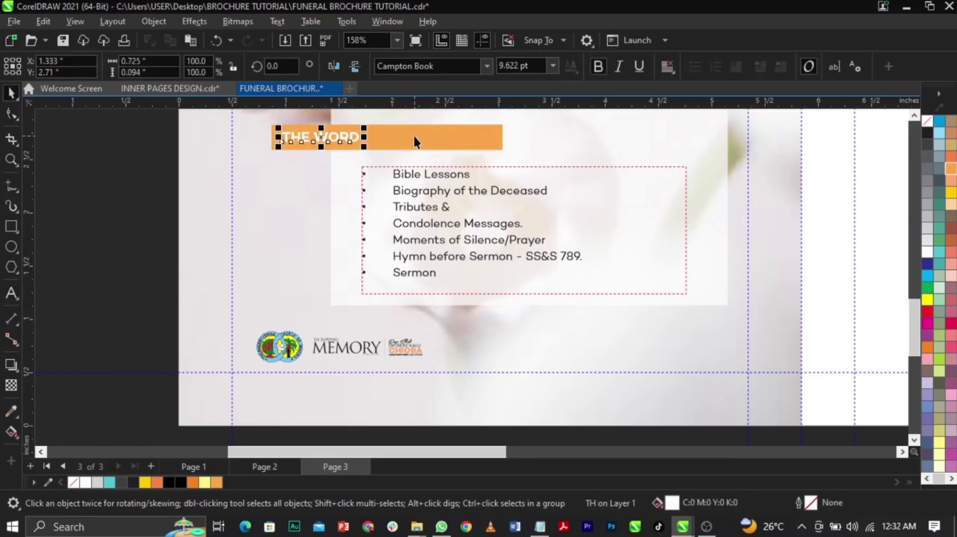
- Position THE WORD heading slightly left of centre within its orange bar
shift+click(415, 138)
key(c)
key(Escape)
scroll(318, 233, down, 1)
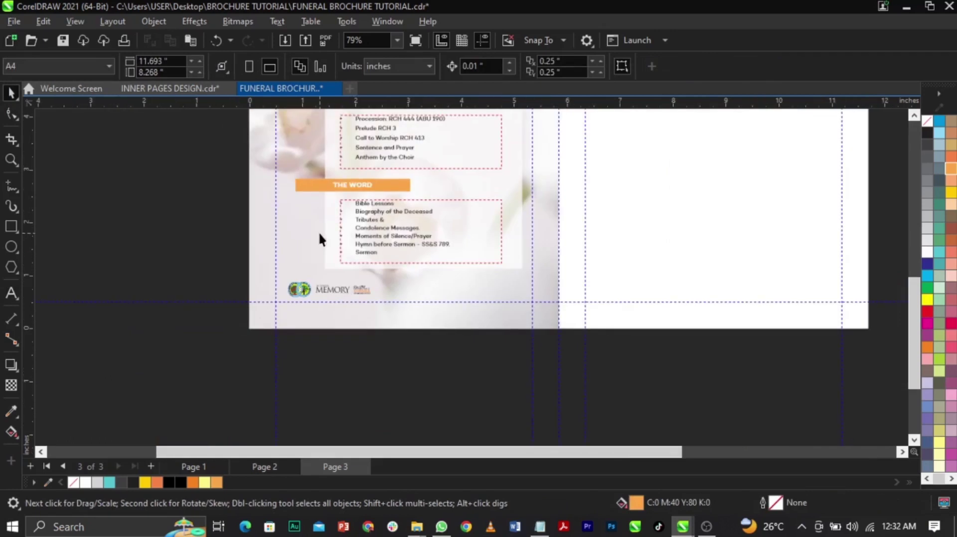
scroll(313, 219, up, 3)
drag(360, 163, 322, 168)
scroll(329, 192, down, 6)
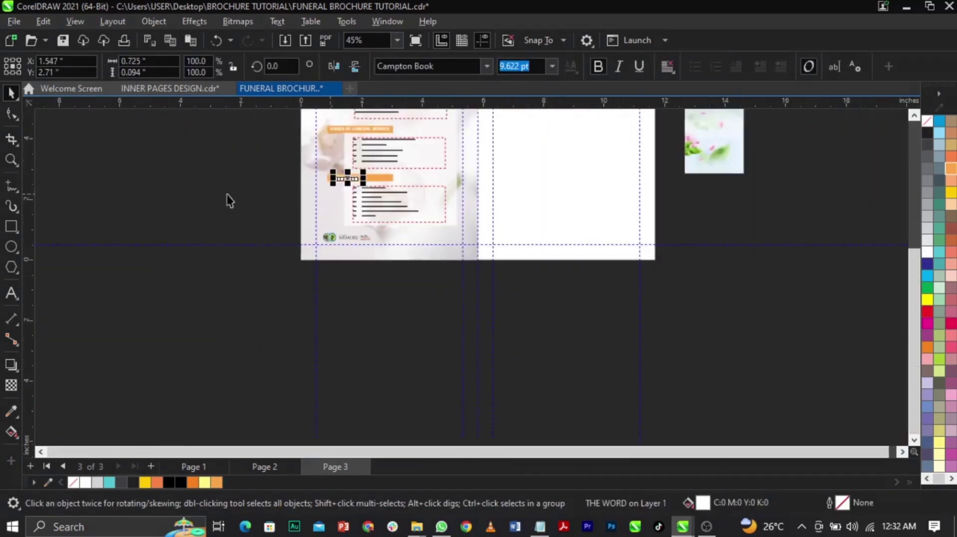
key(Escape)
- Move the ORDER OF FUNERAL SERVICE and THE WORD sections together slightly up, closer to the ministers list
scroll(343, 149, up, 2)
scroll(355, 200, up, 4)
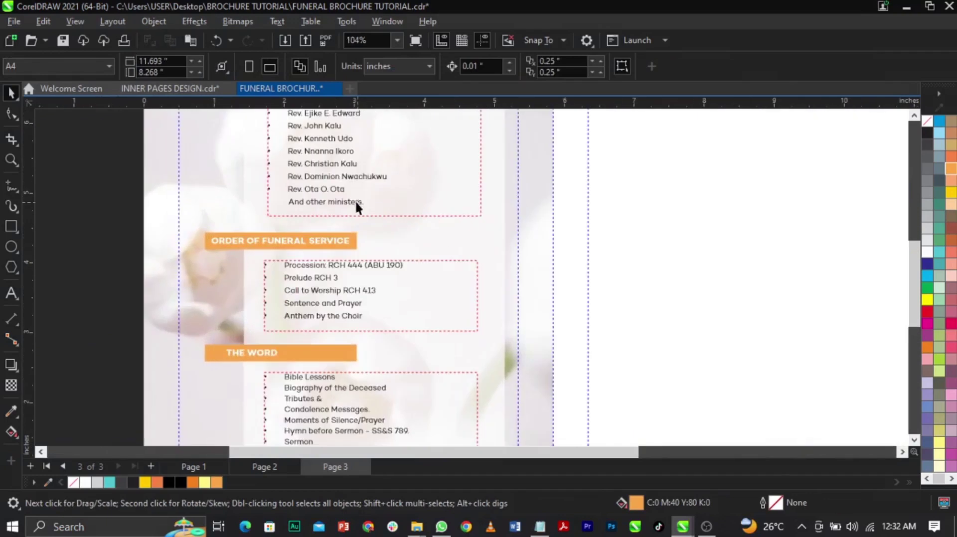
scroll(357, 204, up, 2)
click(357, 204)
scroll(384, 211, down, 4)
drag(245, 212, 528, 319)
scroll(394, 194, up, 1)
scroll(394, 194, up, 4)
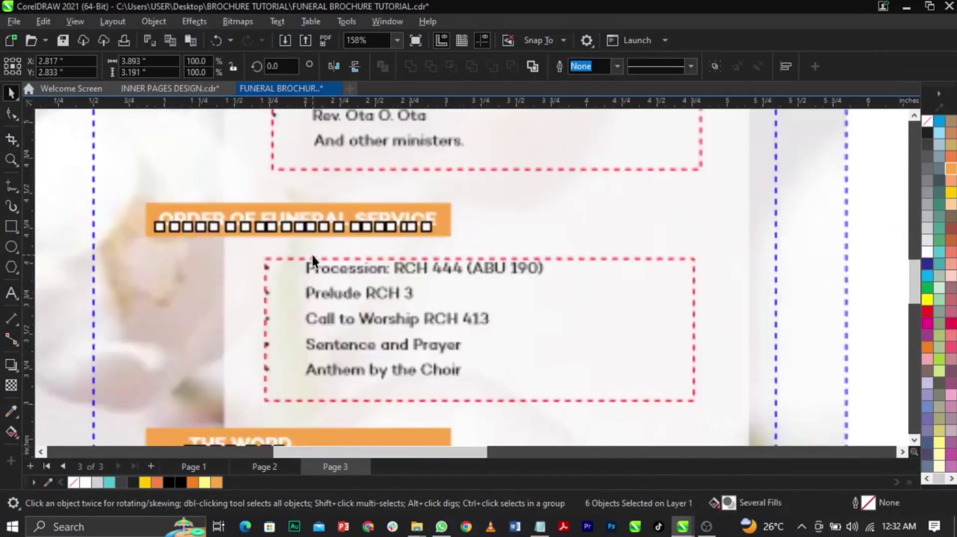
drag(378, 229, 379, 200)
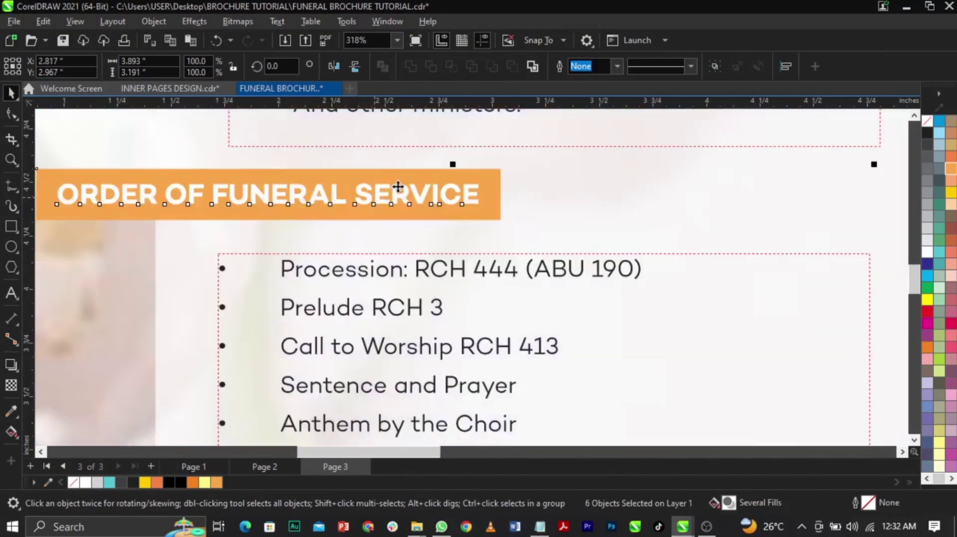
scroll(398, 188, down, 5)
click(194, 224)
- Extend the white panel's lower edge slightly downward, making the panel about 6.41 inches high
scroll(253, 259, down, 2)
scroll(278, 263, up, 5)
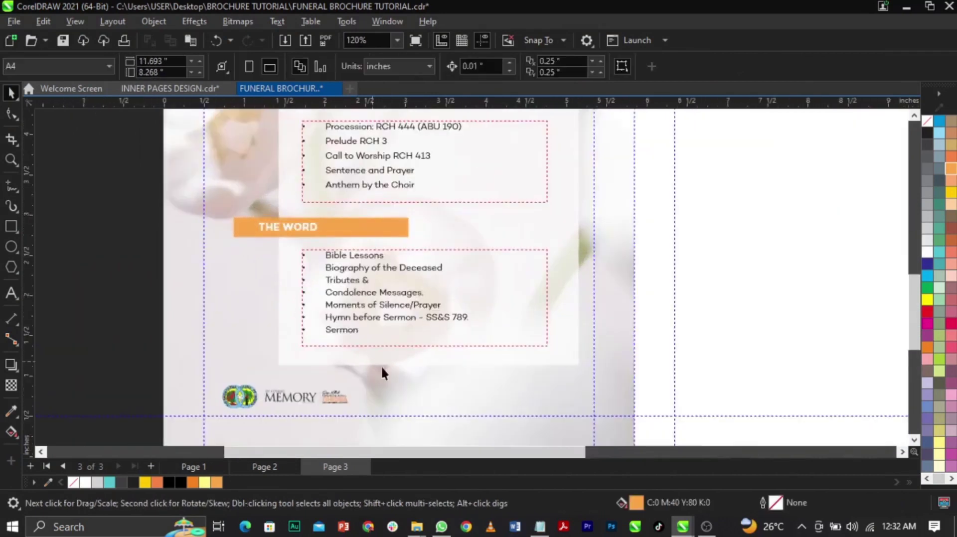
click(445, 367)
drag(449, 373, 449, 376)
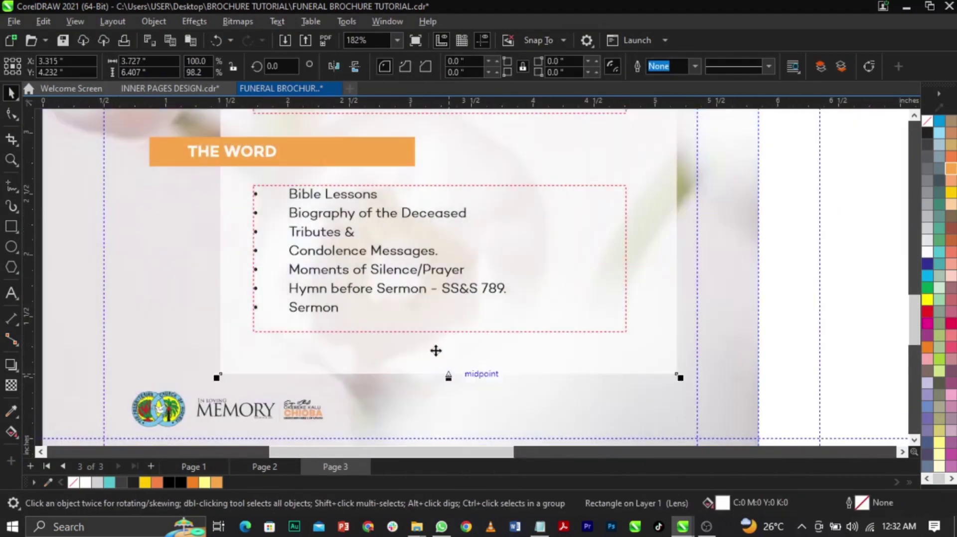
key(F4)
click(682, 341)
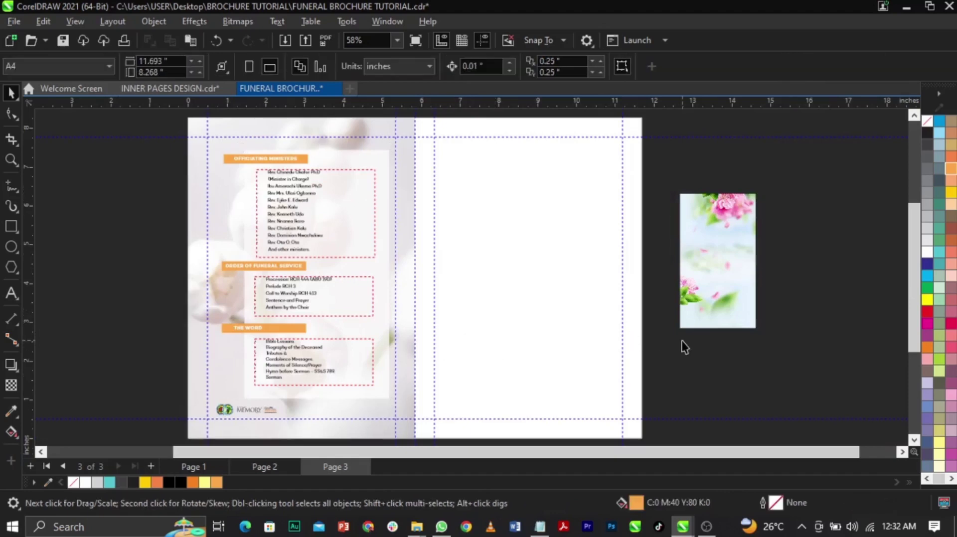
key(F9)
click(681, 339)
- PowerClip the pink flower picture inside the blank right-hand page frame
click(718, 273)
right_click(719, 273)
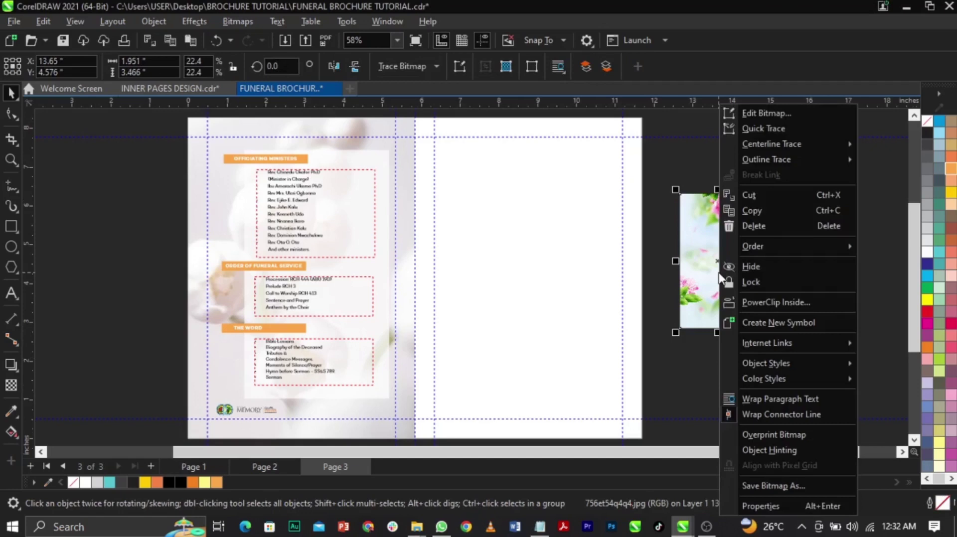
click(748, 304)
click(541, 262)
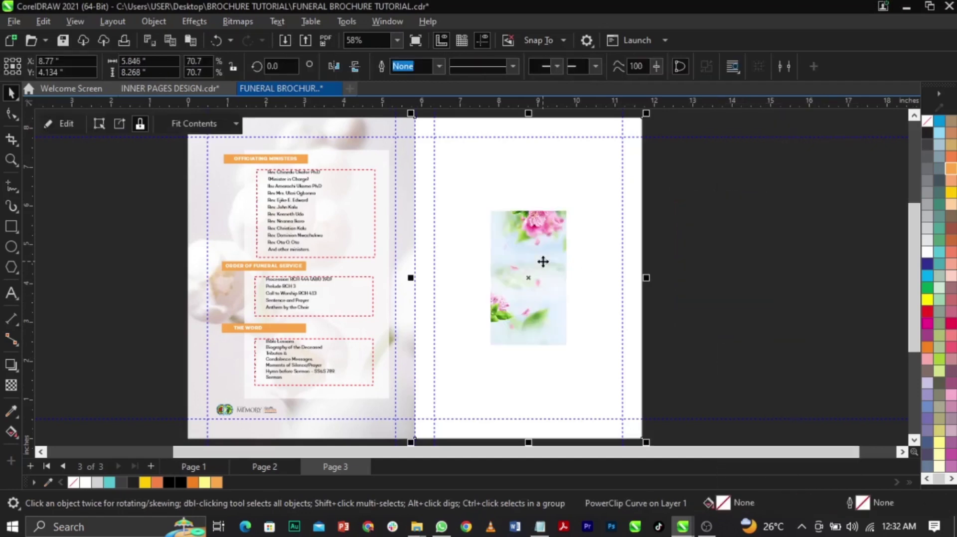
- Enlarge the clipped flower picture to about 6.56 by 11.65 inches, position it over the whole frame and finish editing the contents
right_click(543, 261)
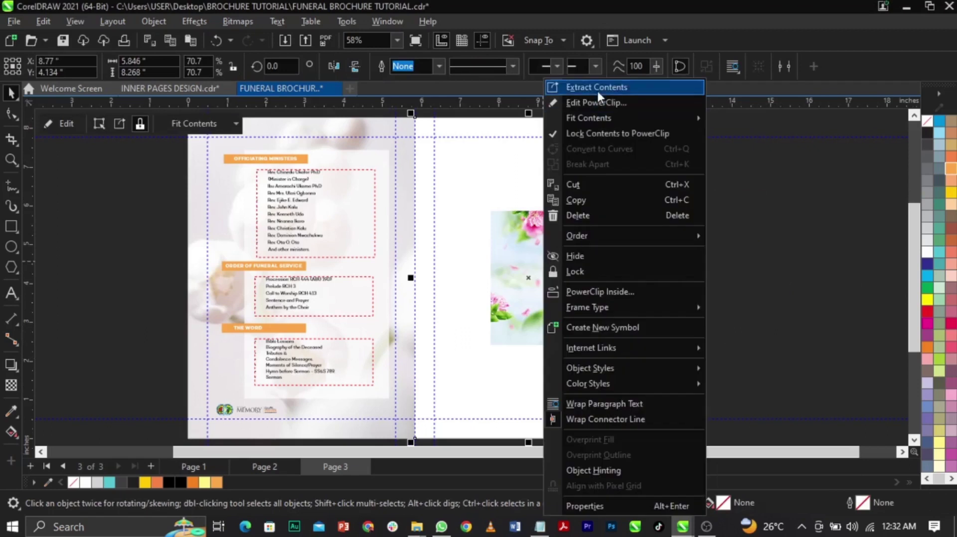
click(601, 107)
click(524, 266)
drag(561, 217, 700, 154)
drag(559, 249, 536, 252)
scroll(539, 228, down, 1)
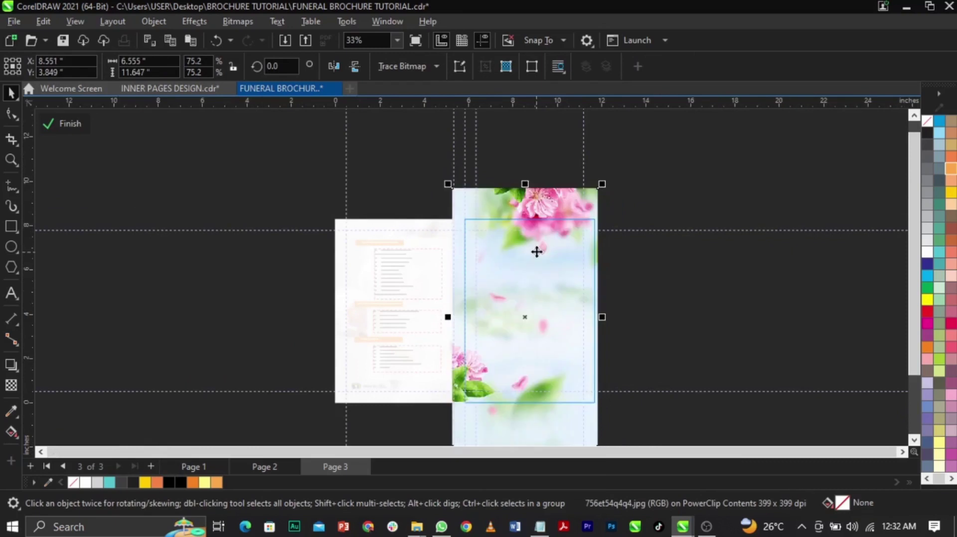
click(61, 123)
- Duplicate the white panel onto the flower page and scale the copy to about 3.27 by 5.63 inches
key(z)
drag(311, 215, 653, 432)
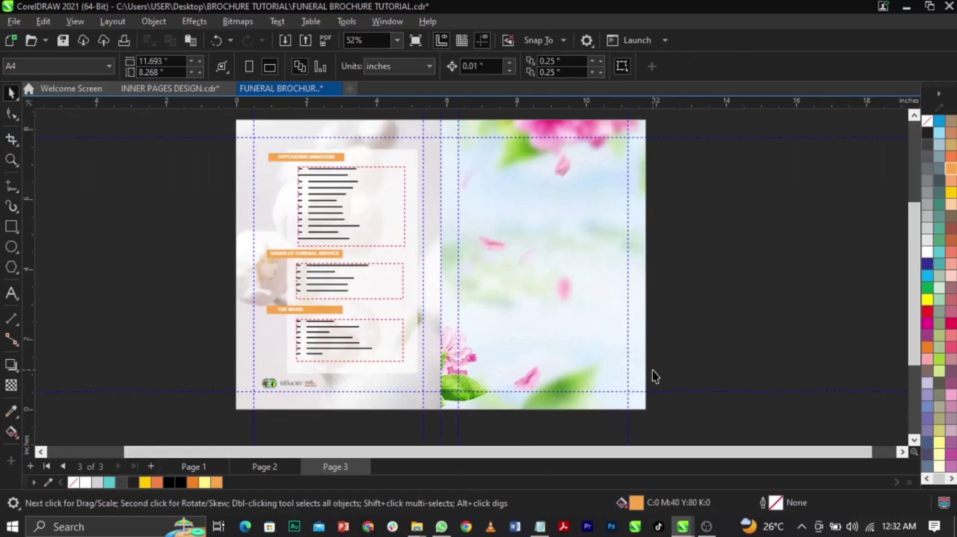
scroll(646, 345, up, 1)
drag(355, 212, 585, 197)
drag(597, 378, 579, 367)
click(701, 331)
scroll(525, 294, down, 1)
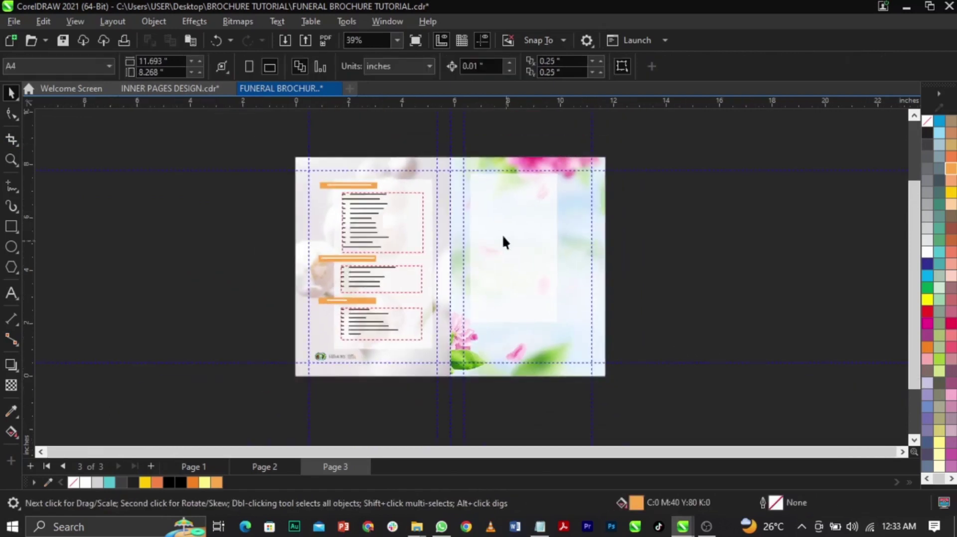
- Align the top edge of the flower page's white panel with the top of the left page's panel
key(F2)
drag(422, 146, 612, 355)
click(471, 265)
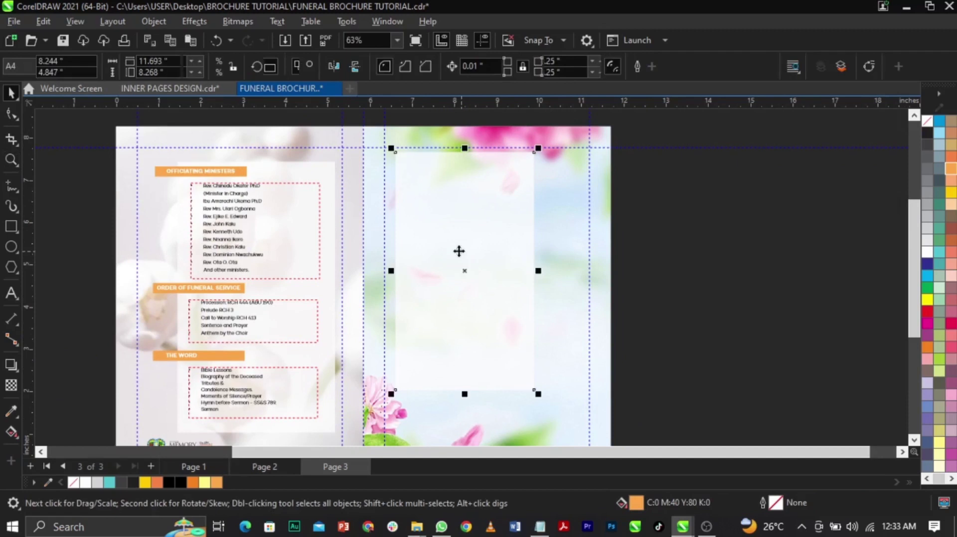
scroll(405, 156, up, 2)
shift+click(270, 184)
click(507, 201)
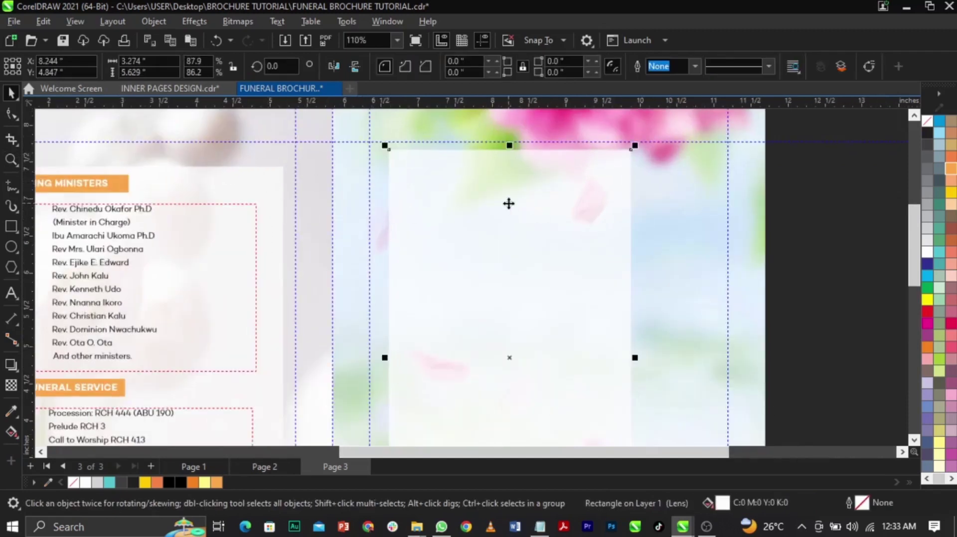
shift+click(244, 184)
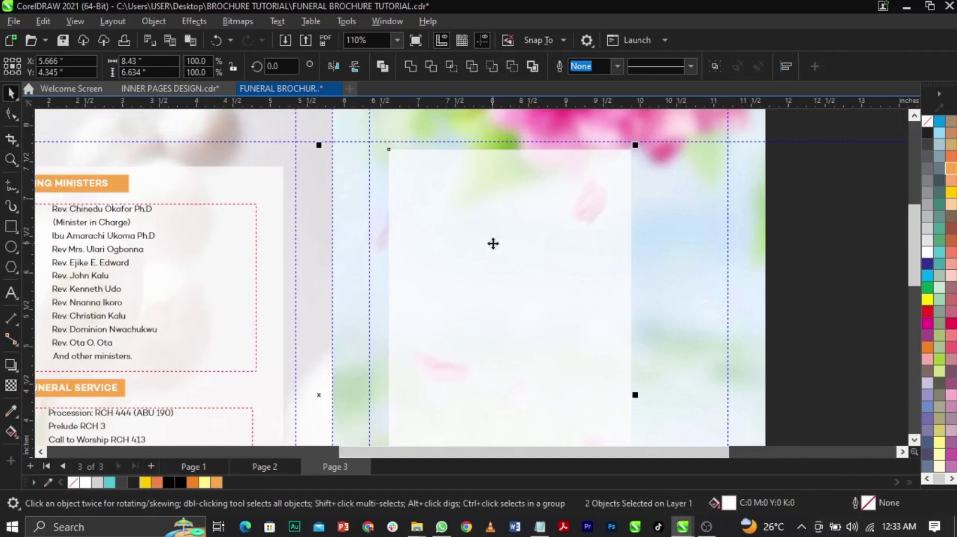
click(645, 214)
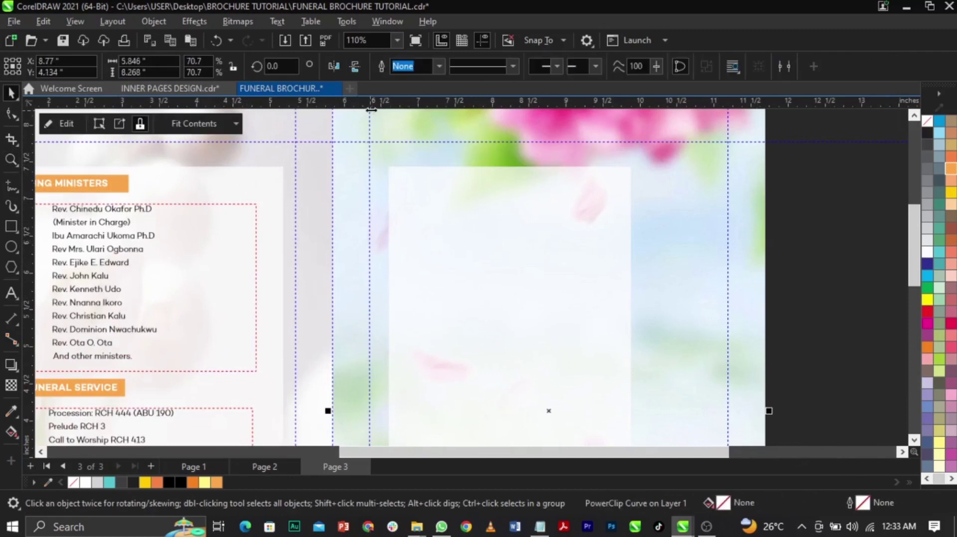
drag(377, 119, 375, 170)
key(Escape)
scroll(492, 182, down, 1)
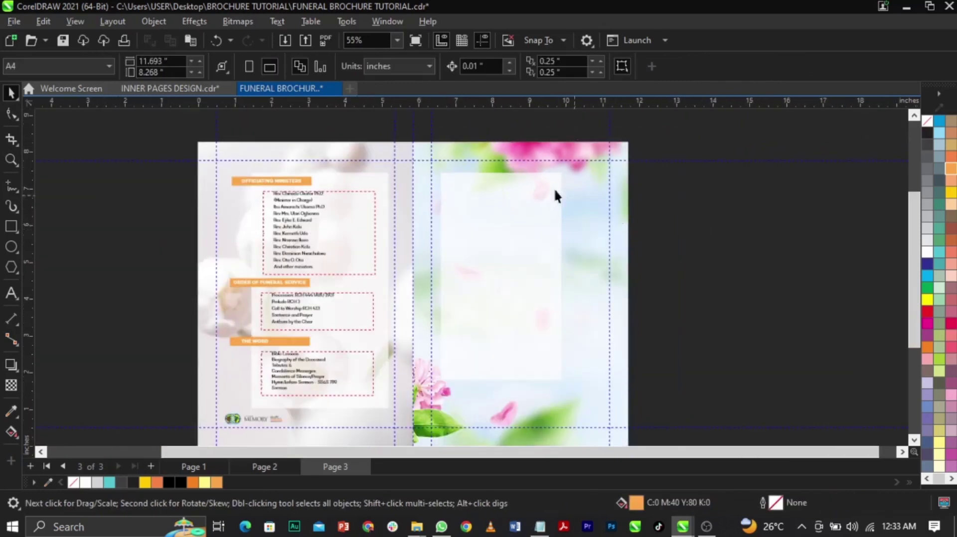
- Duplicate the ministers list onto the flower page's white panel, level with the original
scroll(522, 169, up, 1)
drag(278, 241, 495, 229)
scroll(547, 231, up, 1)
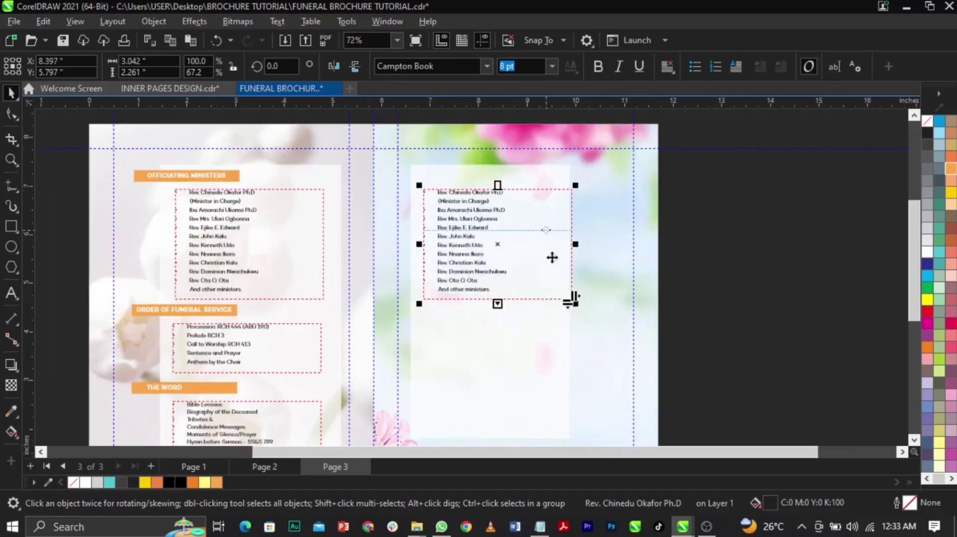
- Widen the flower page's white panel from its right edge to extend past the copied ministers list
click(571, 319)
mouse_move(574, 304)
mouse_down()
mouse_move(598, 314)
mouse_move(592, 305)
mouse_up()
click(712, 274)
scroll(595, 197, down, 4)
scroll(593, 198, up, 4)
- Duplicate the OFFICIATING MINISTERS heading and bar onto the flower page, overhanging the white panel's upper right edge
click(506, 242)
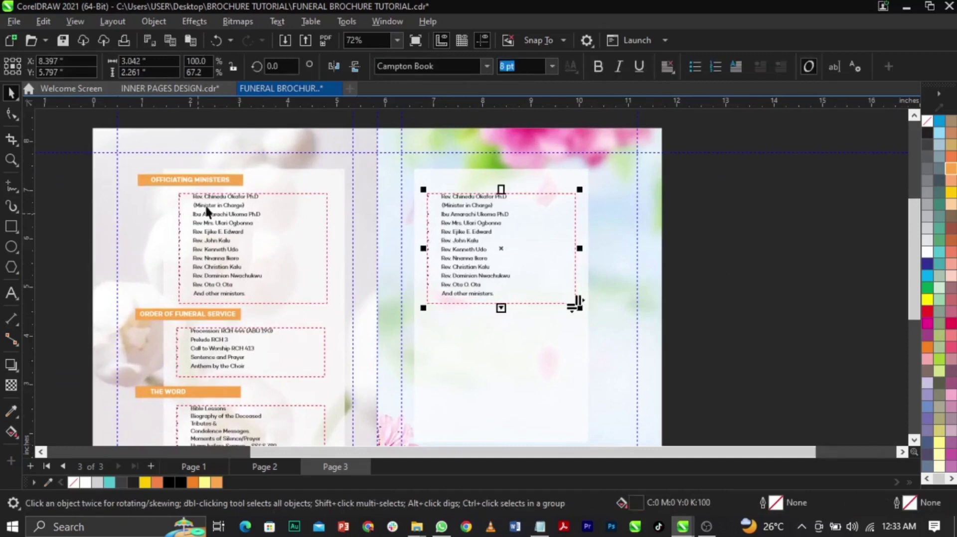
drag(133, 158, 336, 223)
drag(239, 182, 614, 189)
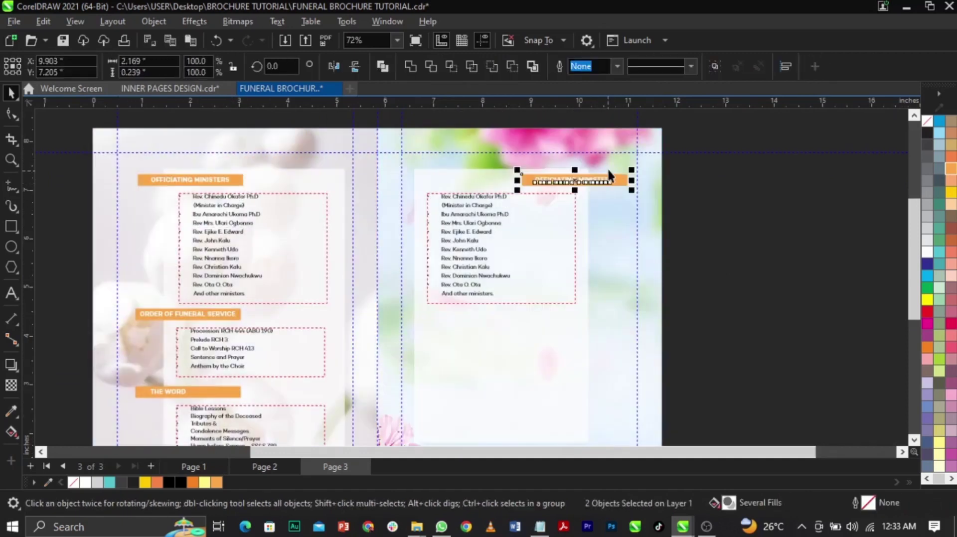
scroll(609, 171, up, 3)
scroll(614, 178, down, 3)
click(740, 217)
scroll(618, 209, up, 2)
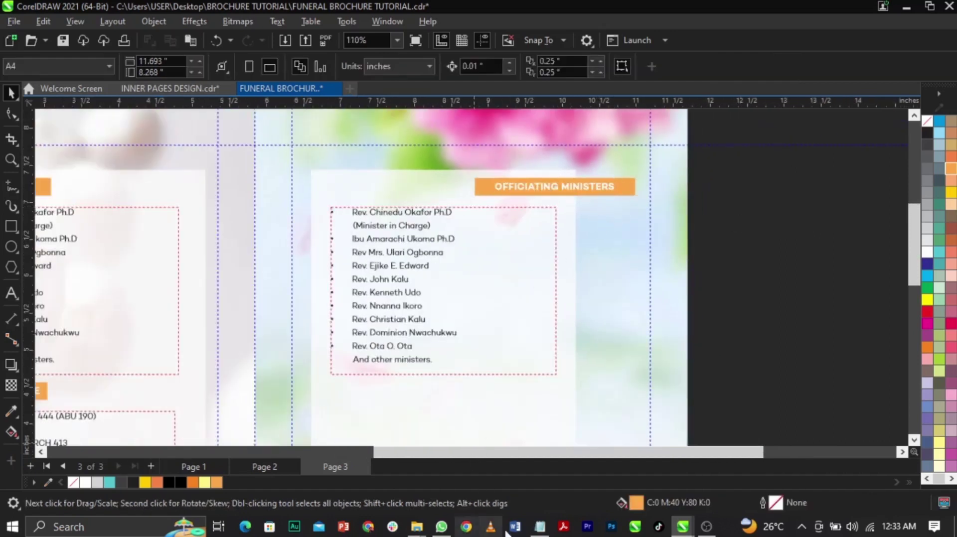
- Replace the flower page's heading text with "THE RESPONSE", copied from the Notepad text document
click(540, 527)
drag(445, 313, 545, 306)
key(ctrl+c)
click(373, 302)
click(566, 186)
double_click(569, 187)
key(ctrl+a)
key(ctrl+v)
key(ctrl+space)
- Centre THE RESPONSE heading horizontally on its orange bar and narrow the bar to about 1.78 inches
shift+click(604, 194)
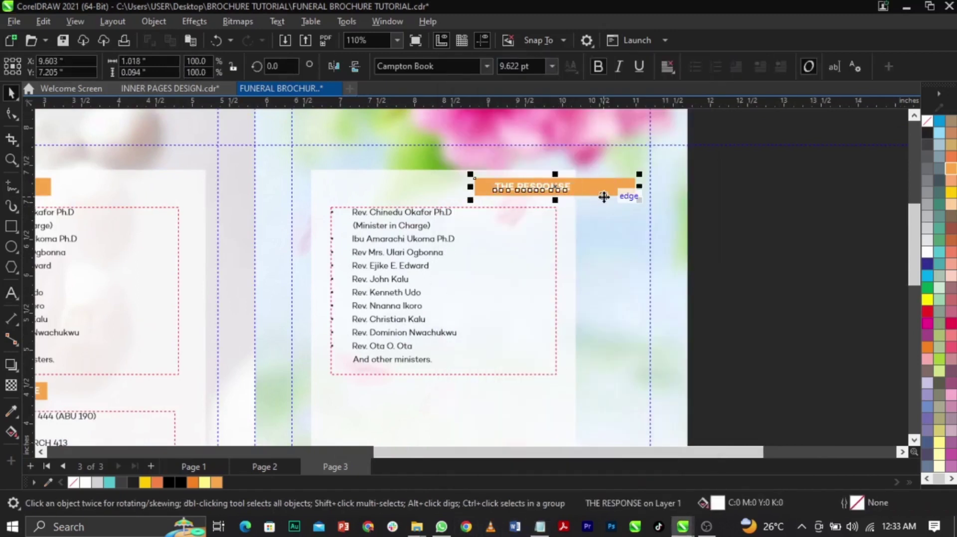
key(c)
click(705, 219)
scroll(629, 196, up, 2)
click(633, 186)
drag(644, 185, 622, 196)
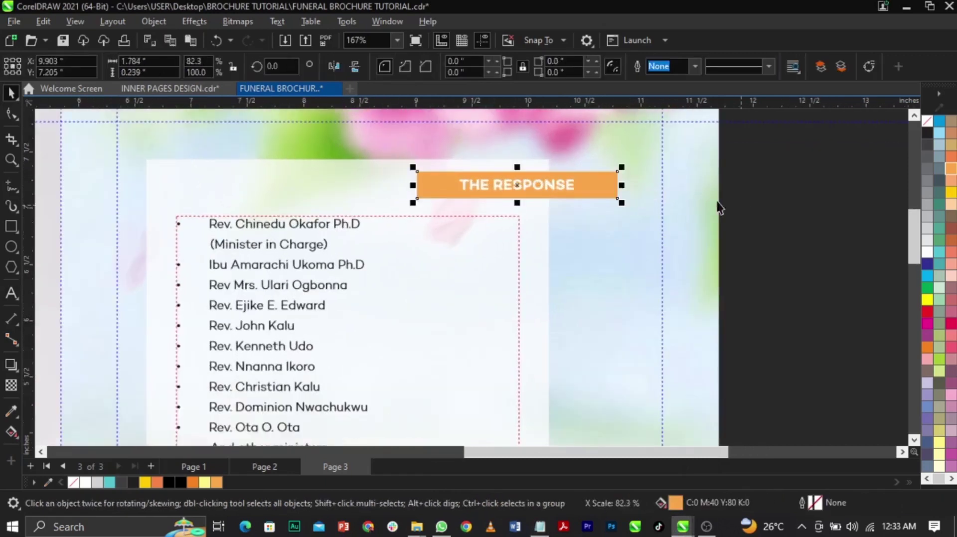
click(719, 205)
- Replace the copied ministers list with the Notepad programme text from "Apostles' Creed" through "Closing Hymn - RCH 702"
scroll(574, 172, down, 6)
scroll(481, 266, up, 1)
click(539, 526)
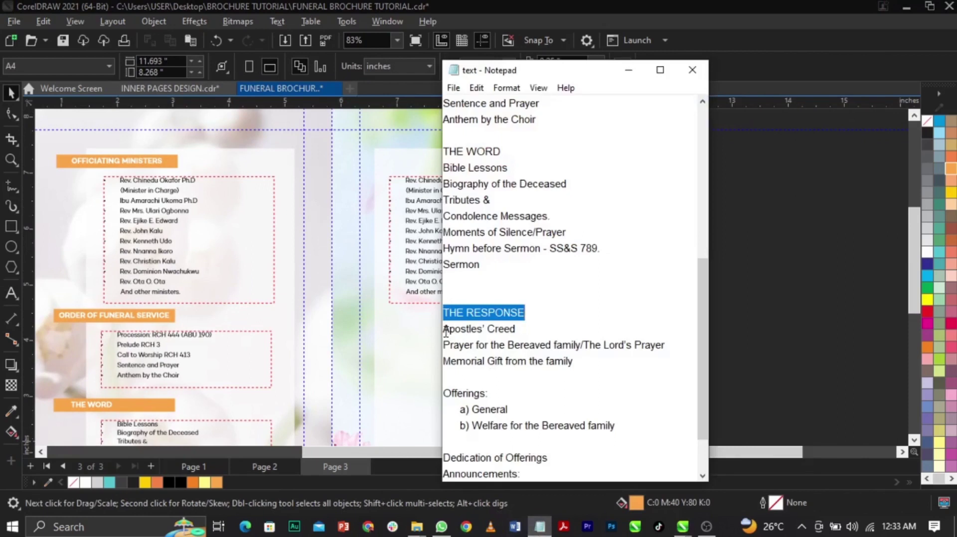
drag(446, 332, 559, 497)
key(ctrl+c)
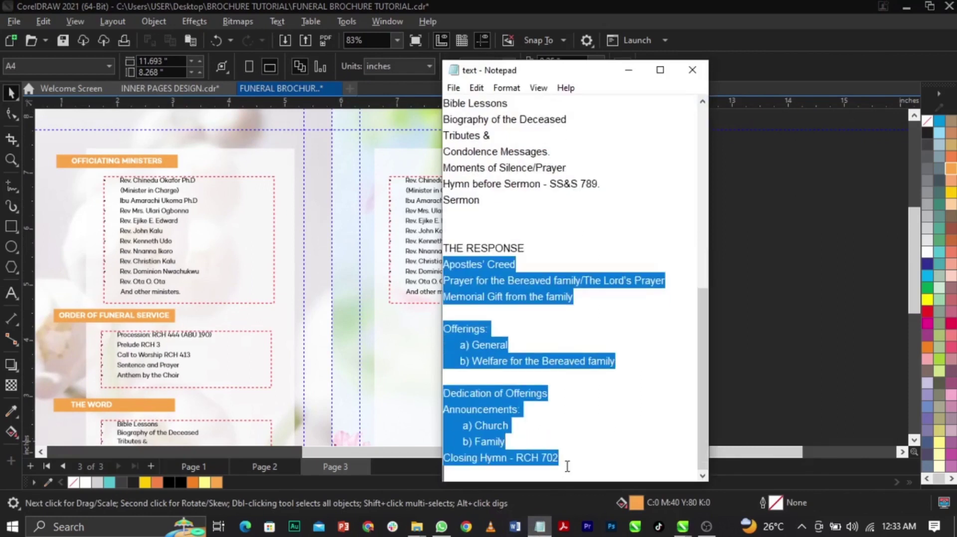
click(418, 241)
double_click(424, 243)
key(ctrl+a)
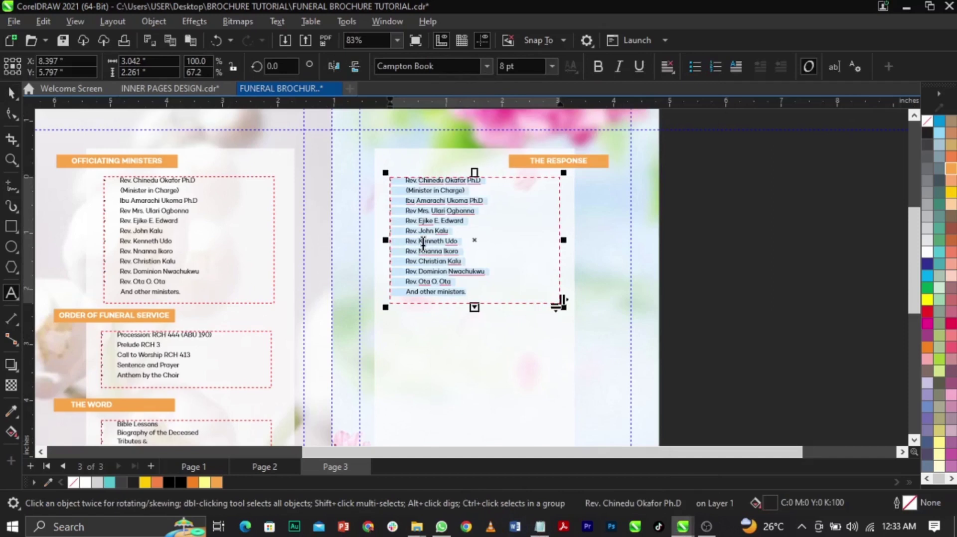
key(Delete)
key(ctrl+v)
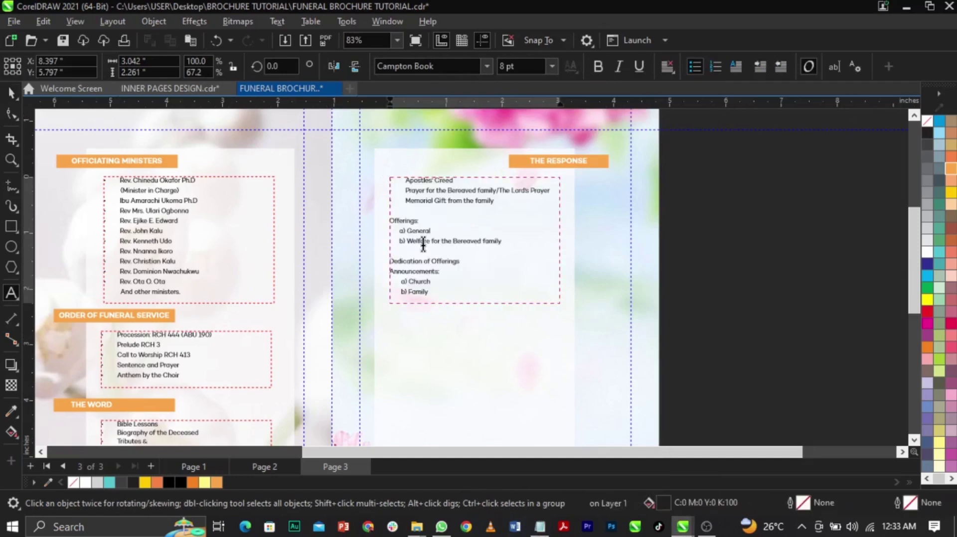
- Make the "Offerings:" line bold and light orange, and extend the text frame downward to about 2.47 inches tall
scroll(446, 241, up, 2)
drag(387, 225, 305, 237)
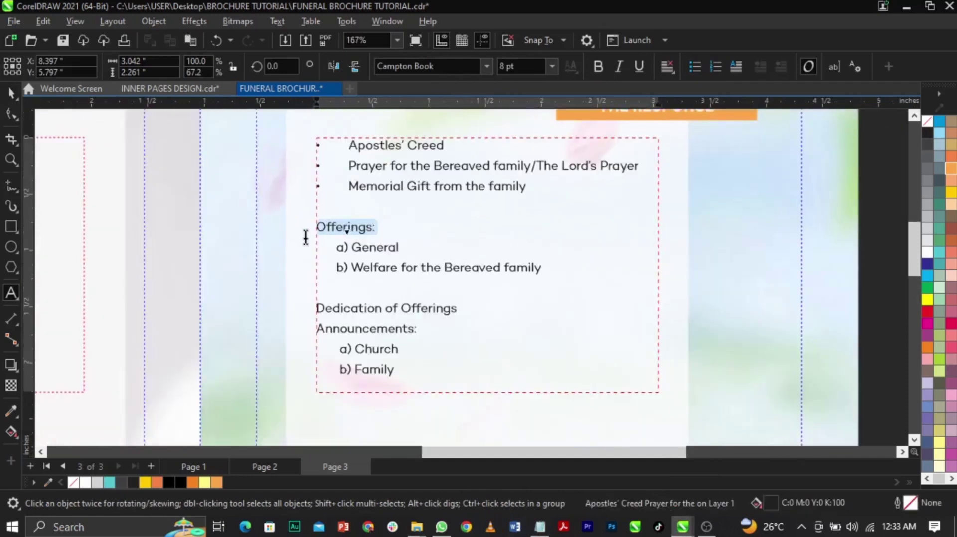
click(604, 66)
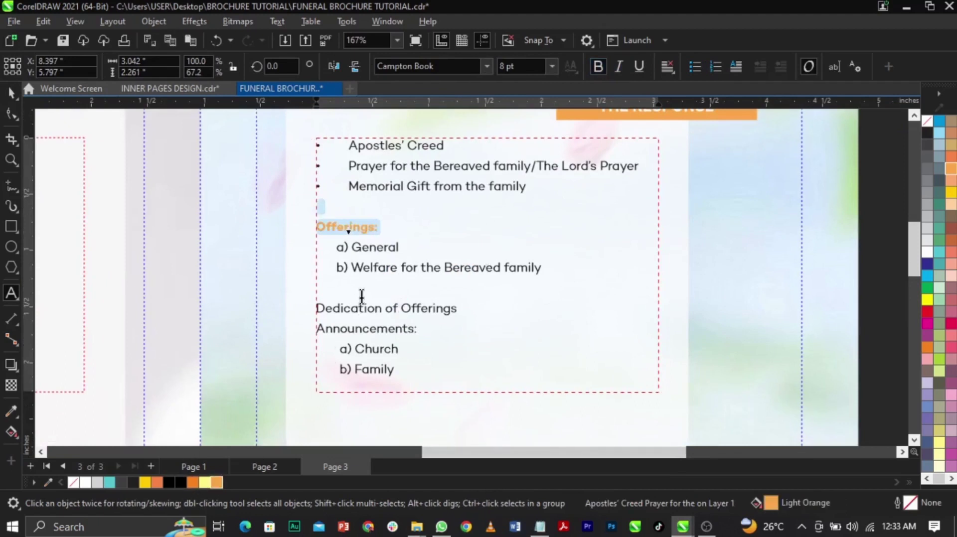
key(Escape)
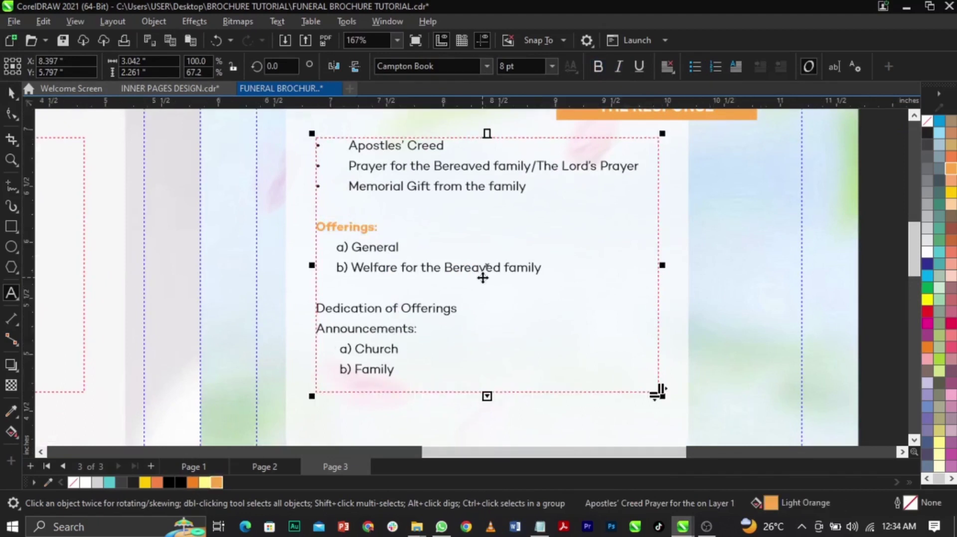
scroll(482, 273, down, 1)
mouse_move(487, 369)
mouse_down()
mouse_move(492, 405)
mouse_move(492, 384)
mouse_up()
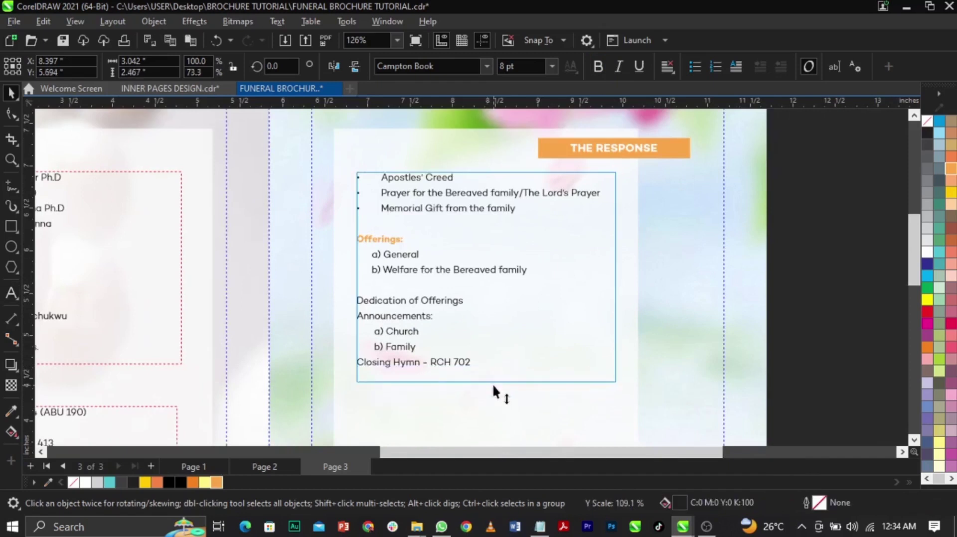
- Add bullets to the "Dedication of Offerings", "Announcements:" and "Closing Hymn - RCH 702" lines
scroll(358, 348, up, 2)
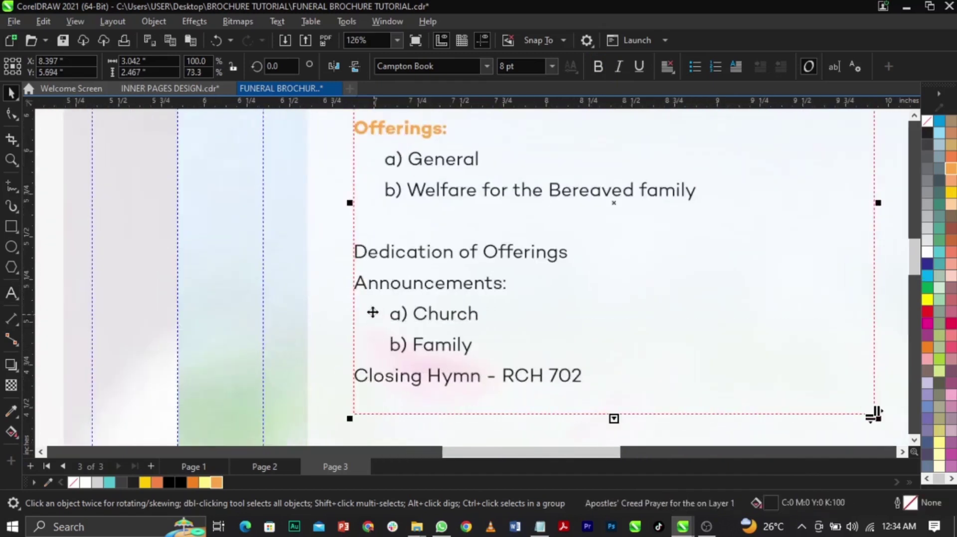
scroll(369, 263, down, 2)
scroll(390, 226, up, 1)
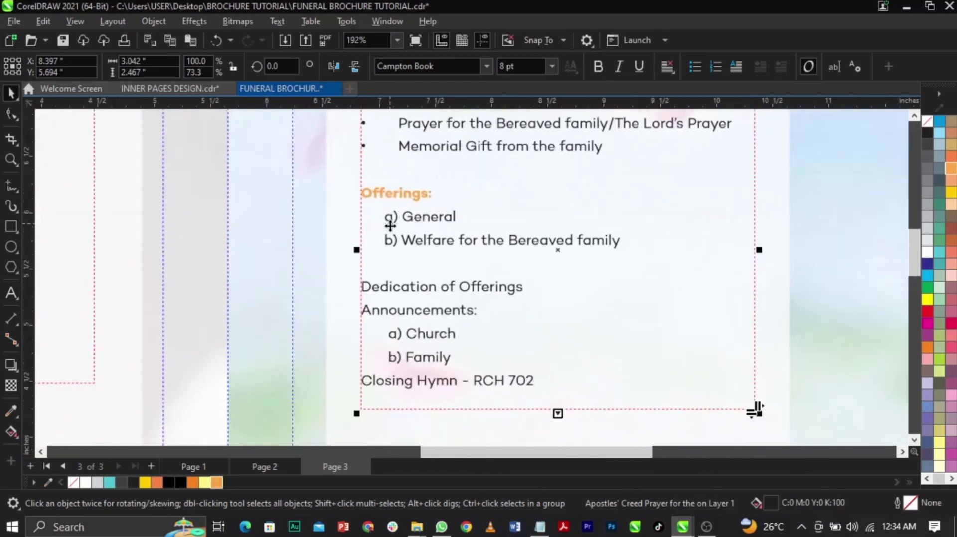
double_click(384, 266)
click(365, 288)
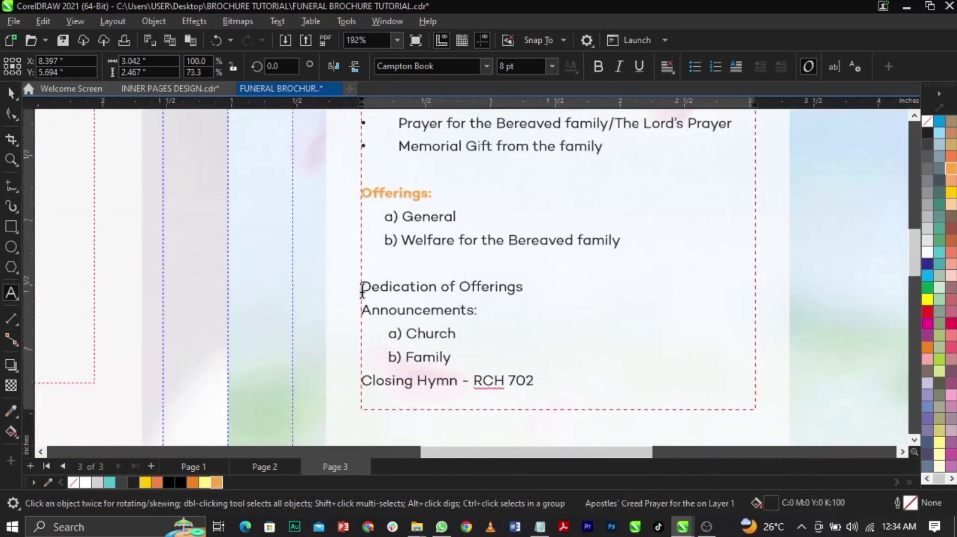
click(697, 66)
click(363, 310)
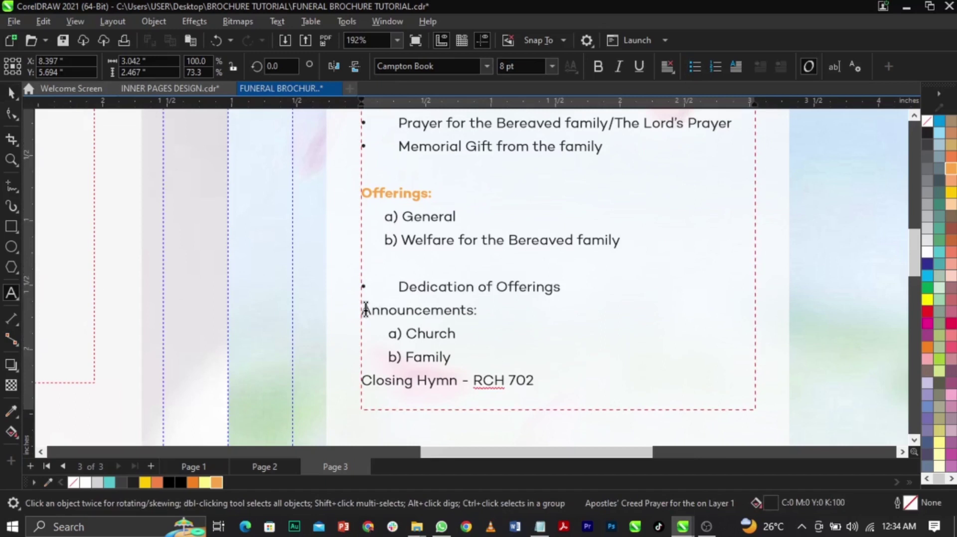
key(ctrl+m)
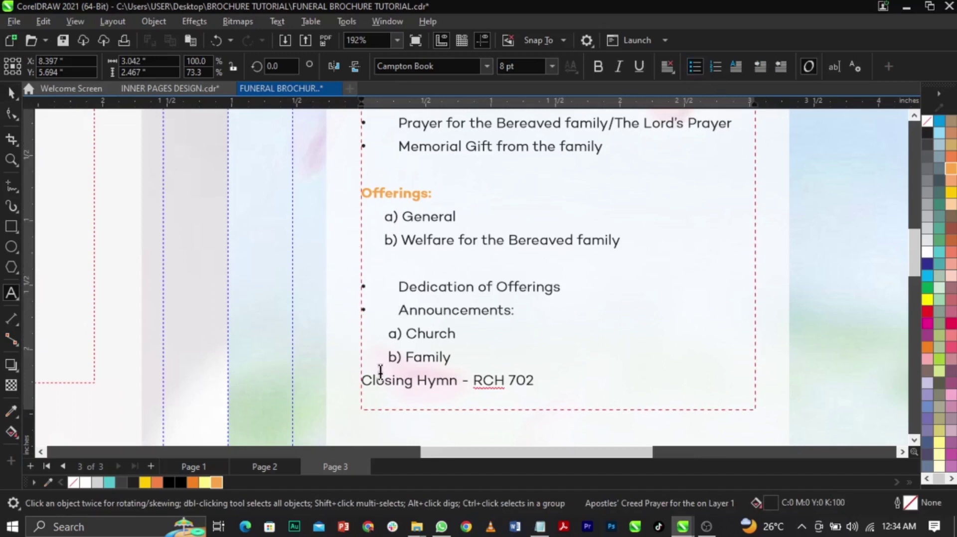
click(691, 71)
- Indent the a) and b) sub-items under Announcements and Offerings to line up with the bulleted text
click(388, 336)
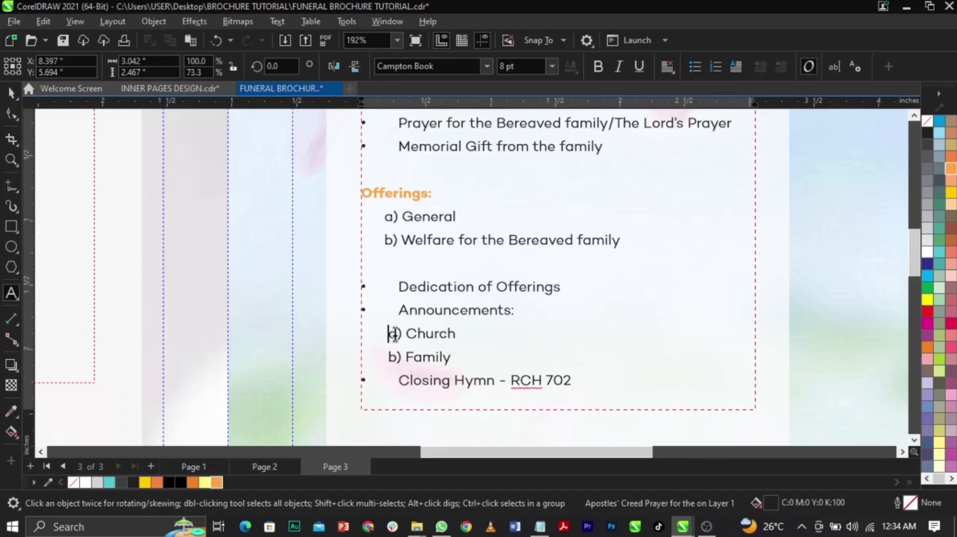
click(391, 357)
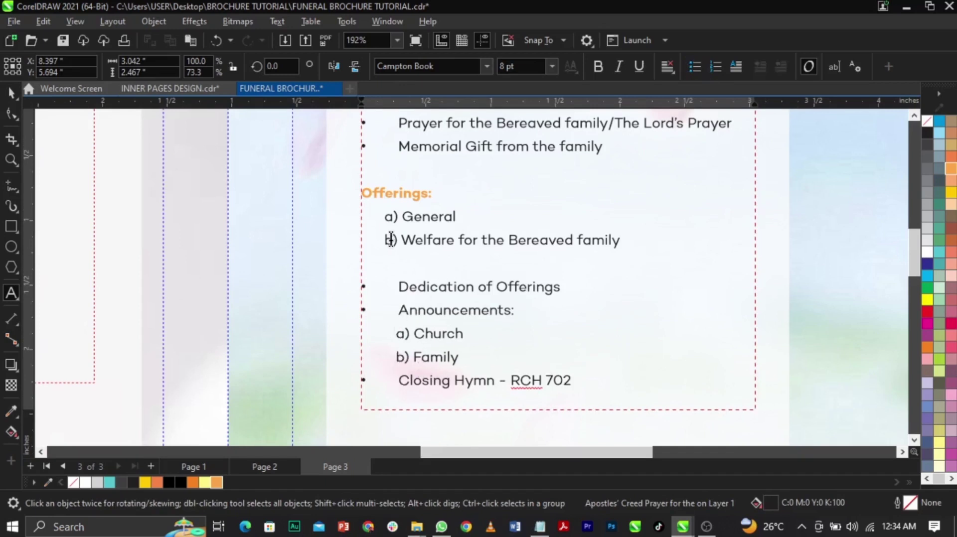
click(385, 216)
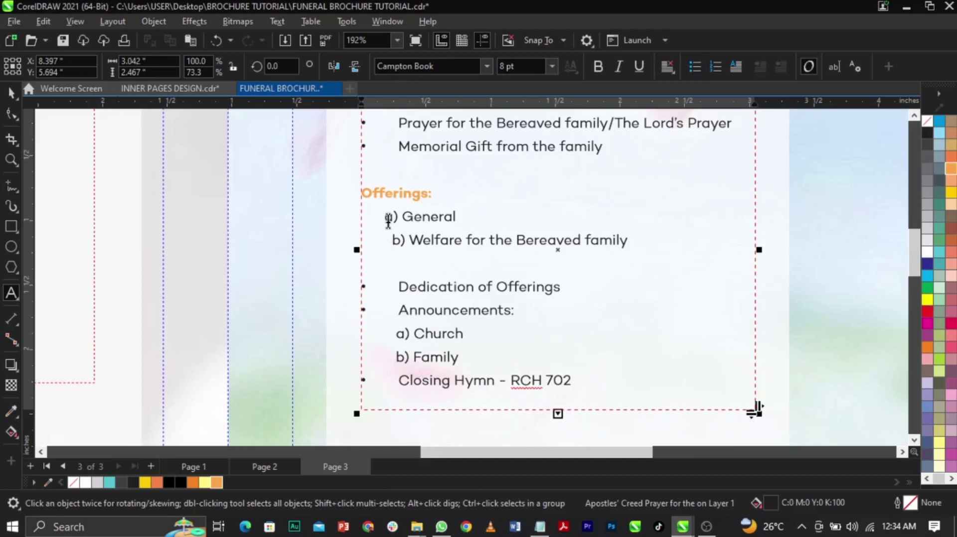
click(389, 240)
click(398, 286)
click(397, 289)
key(ctrl+space)
- Draw a rectangle about 5.85 by 1.97 inches across the bottom of the flower page and fill it white
scroll(421, 320, down, 5)
scroll(548, 279, down, 3)
key(z)
drag(372, 247, 612, 402)
key(space)
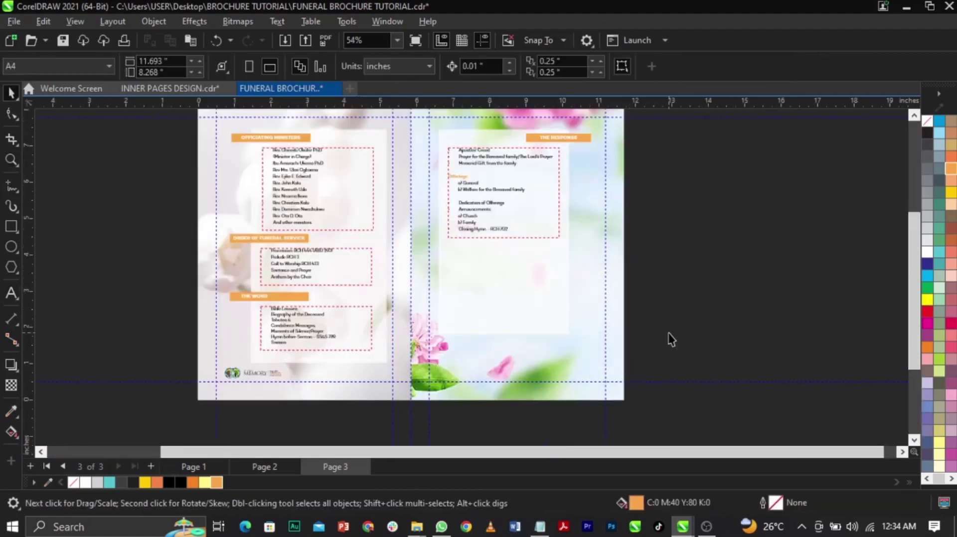
scroll(593, 364, up, 1)
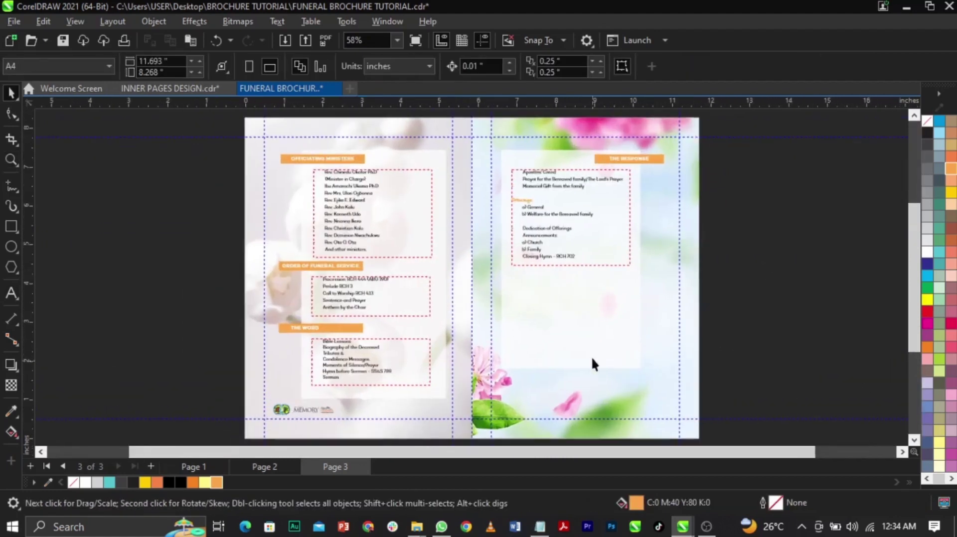
click(474, 370)
click(643, 278)
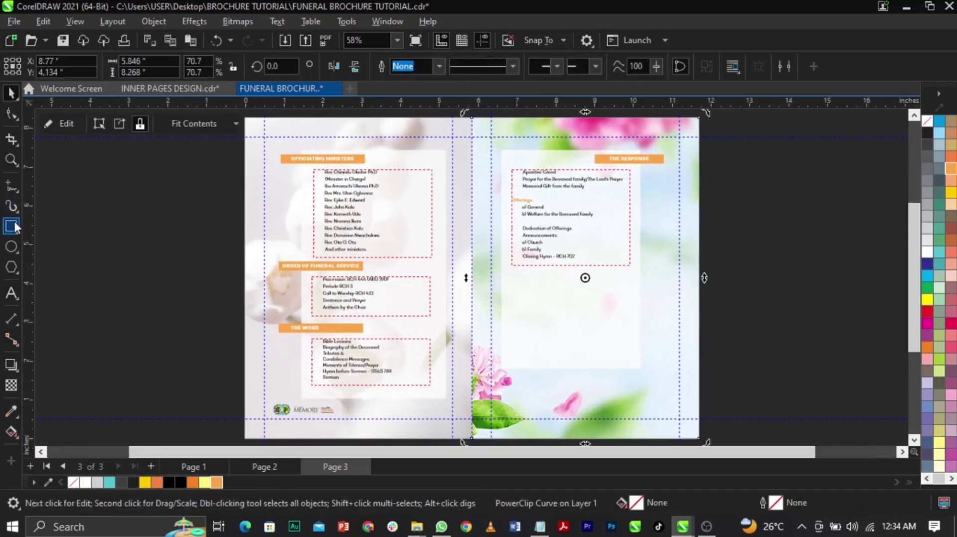
key(F6)
drag(473, 362, 700, 404)
key(space)
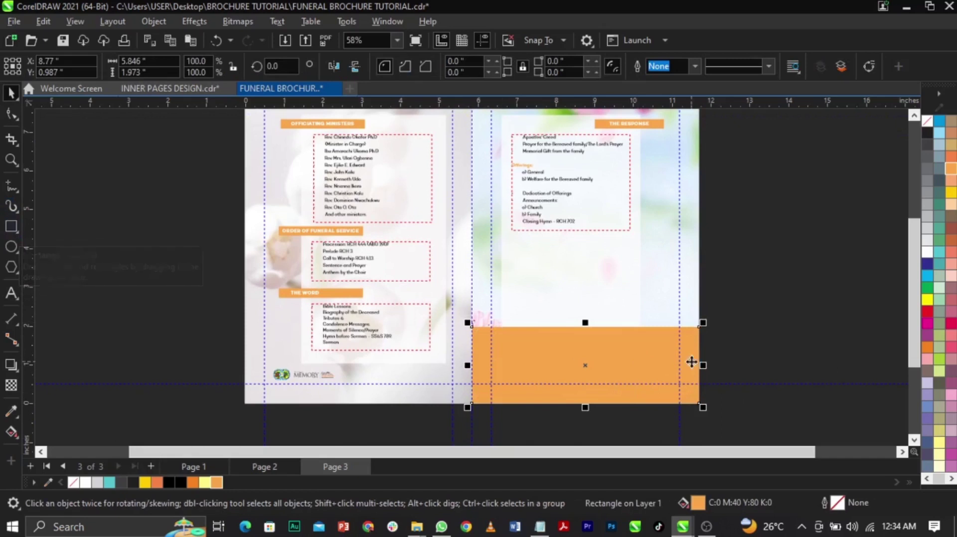
click(927, 251)
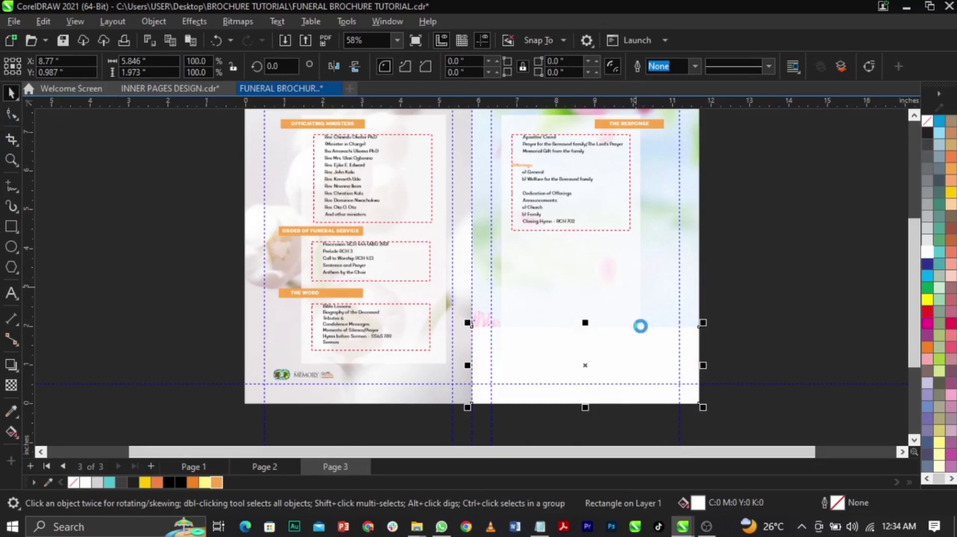
- Convert the white rectangle to curves and bend its top edge downward into a concave arc
scroll(641, 327, up, 1)
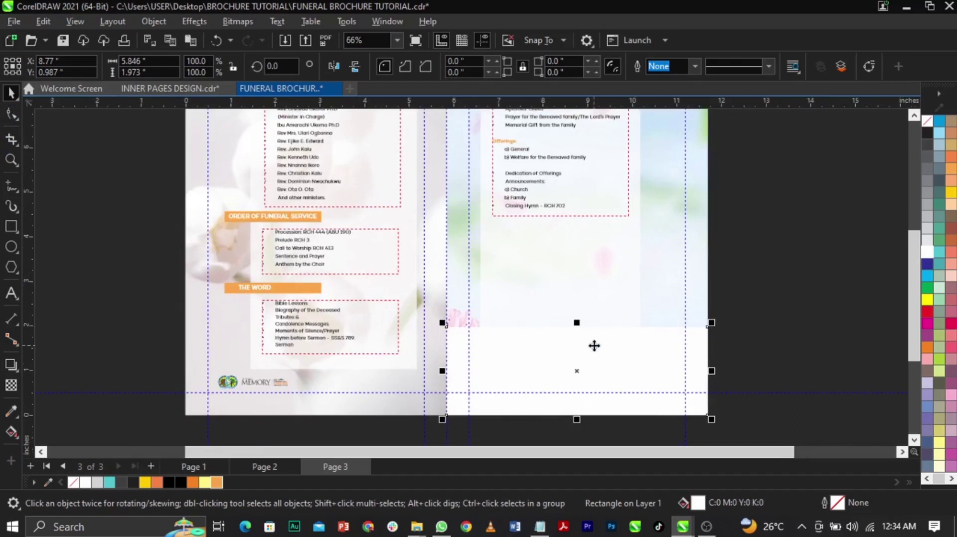
right_click(592, 265)
click(635, 126)
click(10, 116)
right_click(595, 326)
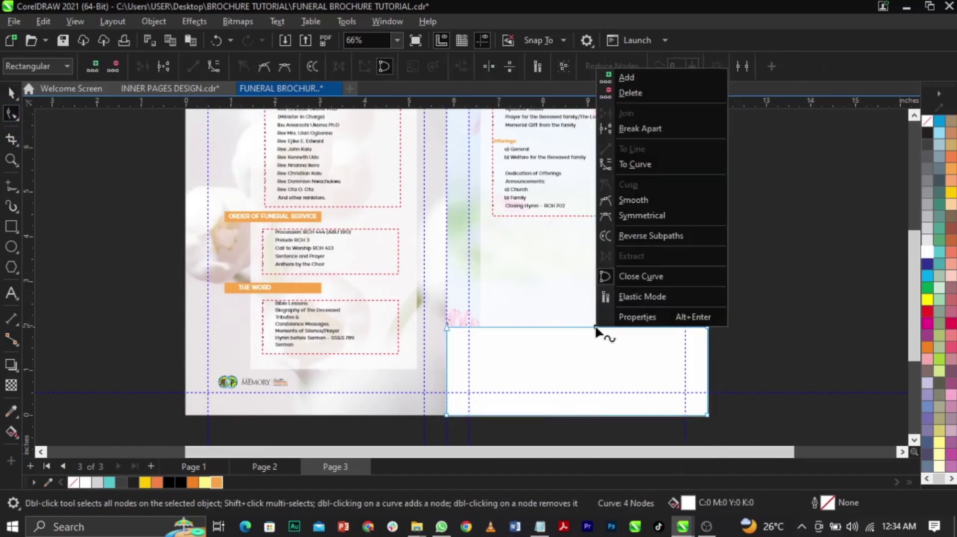
click(644, 162)
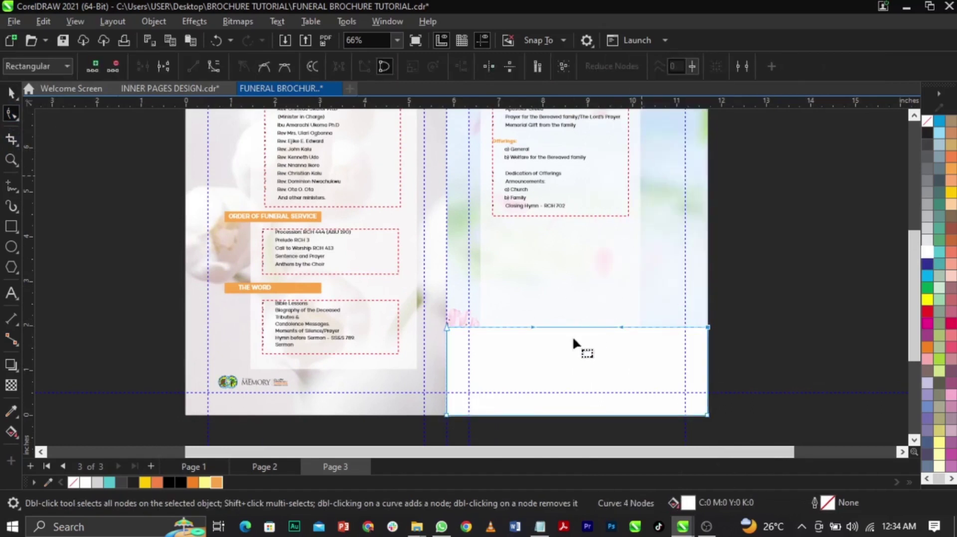
drag(576, 331, 587, 360)
key(space)
click(744, 348)
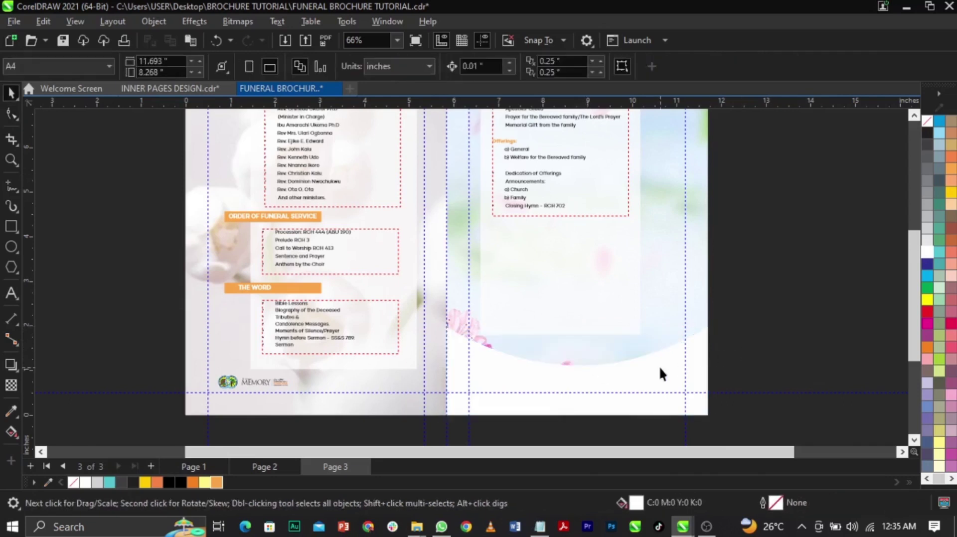
- Stretch the curved white shape upward to about 2.34 inches tall and lengthen the flower page's white panel to about 6.1 inches
click(658, 369)
drag(576, 327, 577, 305)
click(564, 314)
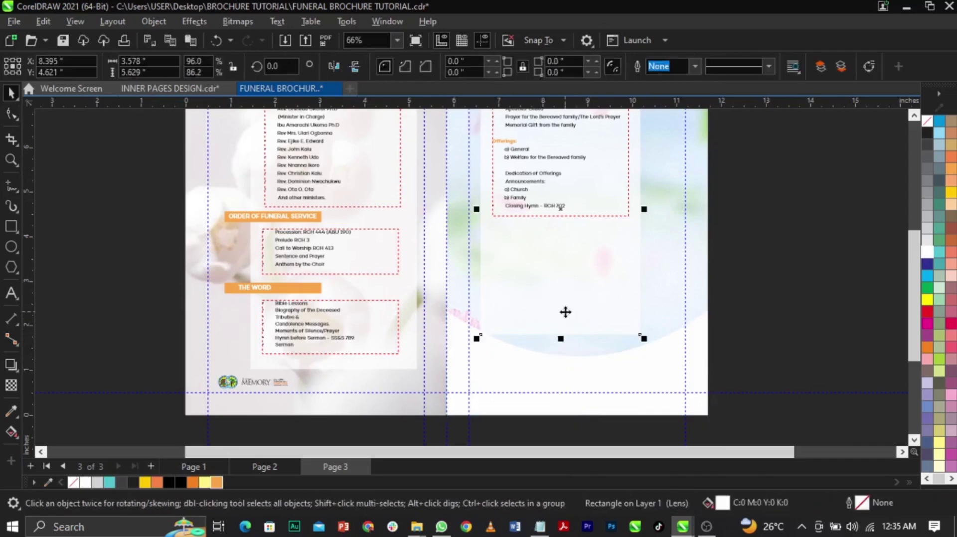
drag(561, 341, 570, 375)
key(ctrl+z)
right_click(573, 315)
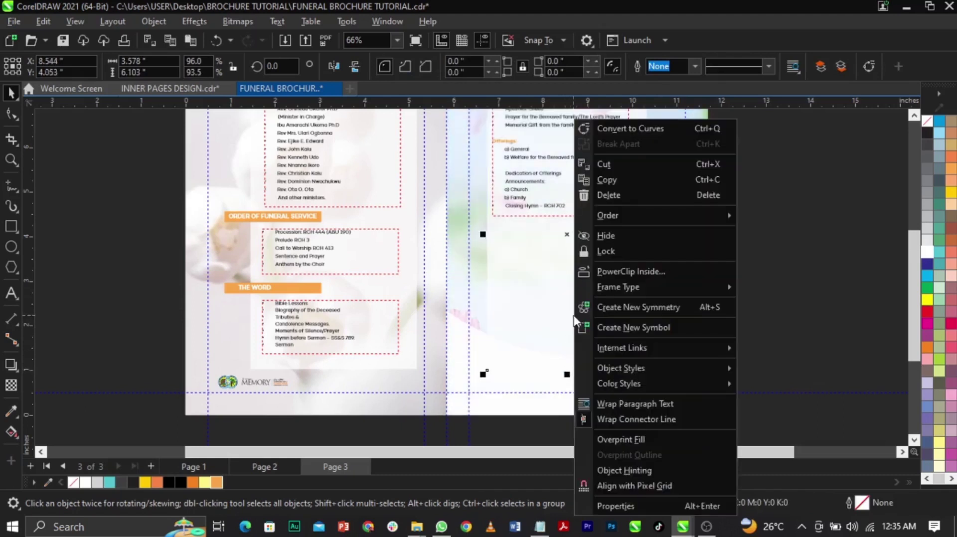
click(574, 315)
key(ctrl+z)
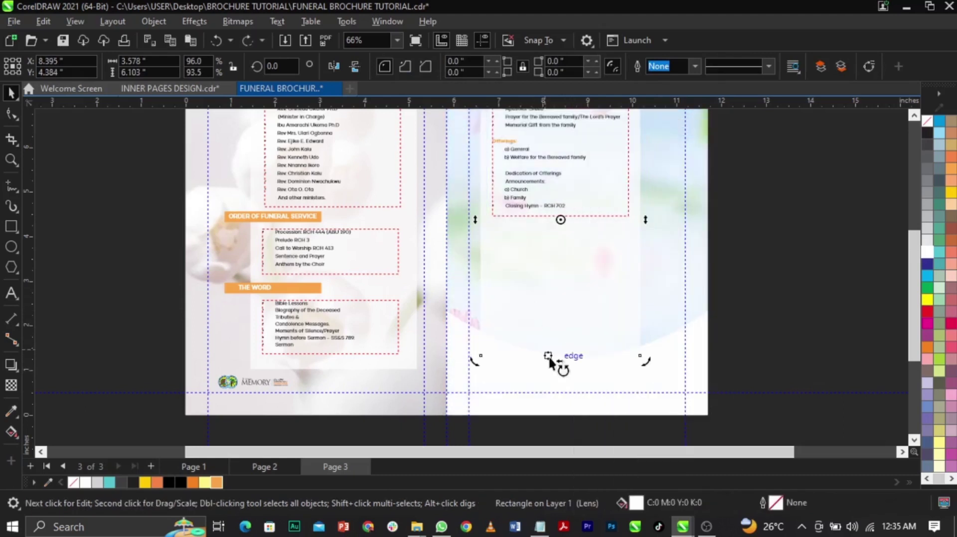
- PowerClip the white panel and the curved white shape inside the flower page's background
right_click(563, 325)
click(628, 267)
click(642, 260)
click(602, 374)
click(601, 369)
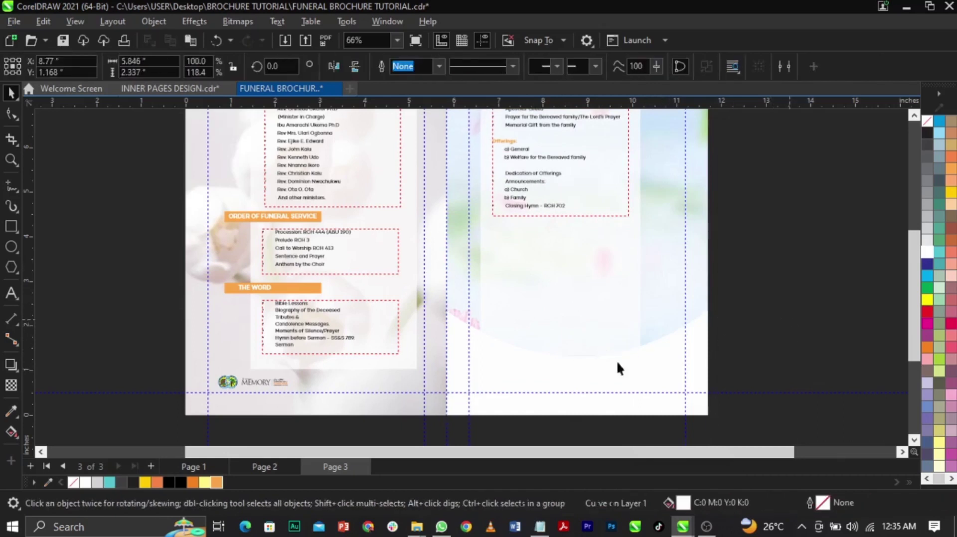
right_click(646, 350)
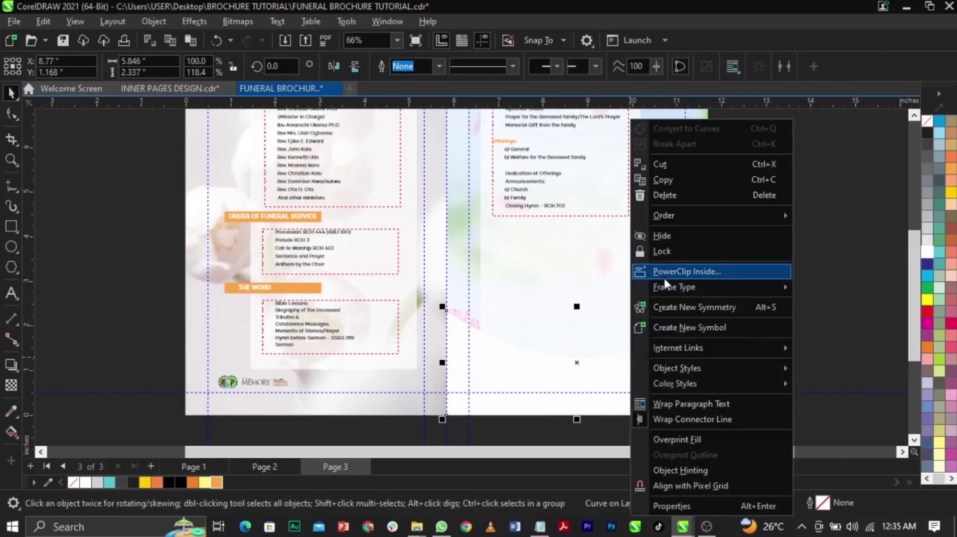
click(664, 275)
click(666, 275)
click(731, 297)
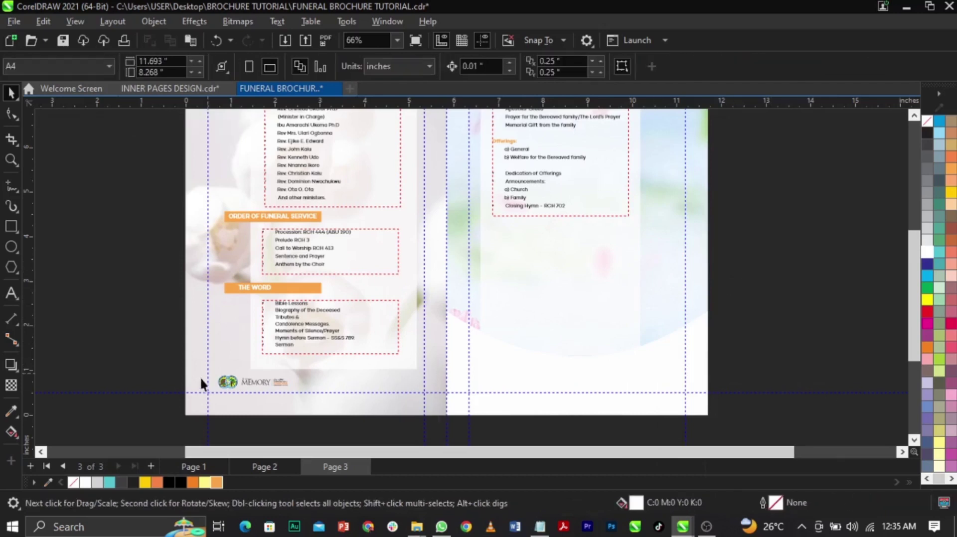
- Duplicate the footer logo group from the programme page to the matching place at the foot of the flower page
click(242, 380)
drag(154, 350, 327, 418)
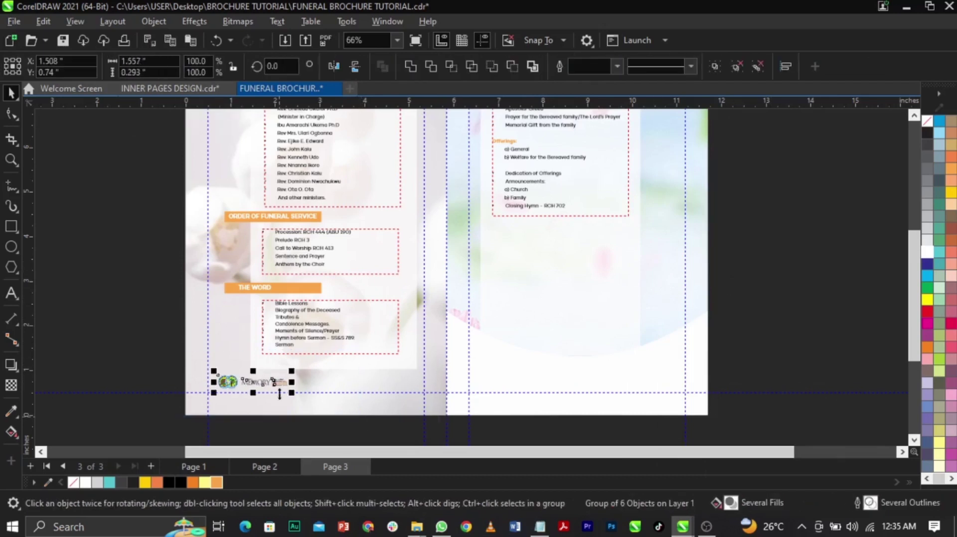
drag(280, 383, 538, 401)
click(743, 338)
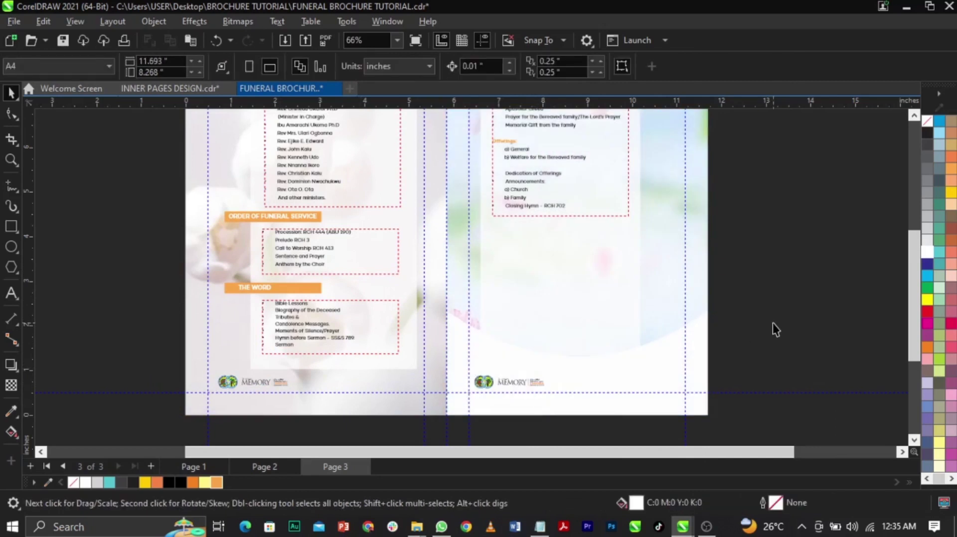
scroll(428, 377, down, 2)
scroll(468, 331, up, 1)
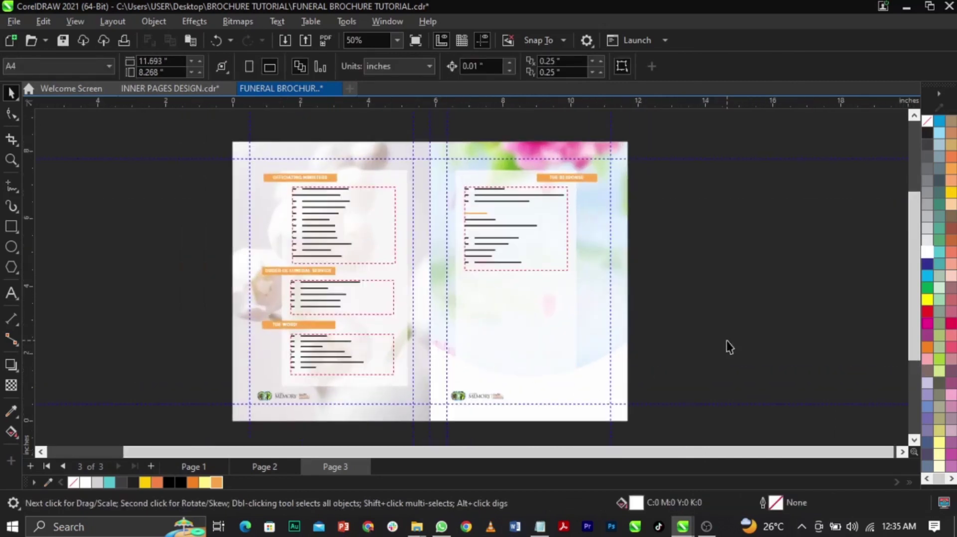
key(F4)
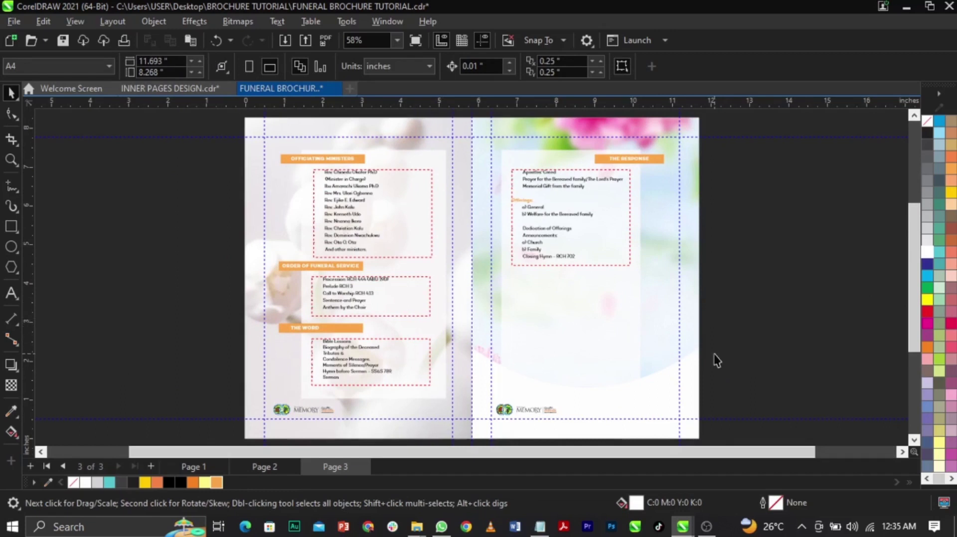
- Copy the man's portrait from inside the front cover's PowerClip on page 1 and return to page 3
key(Page_Up)
key(Page_Up)
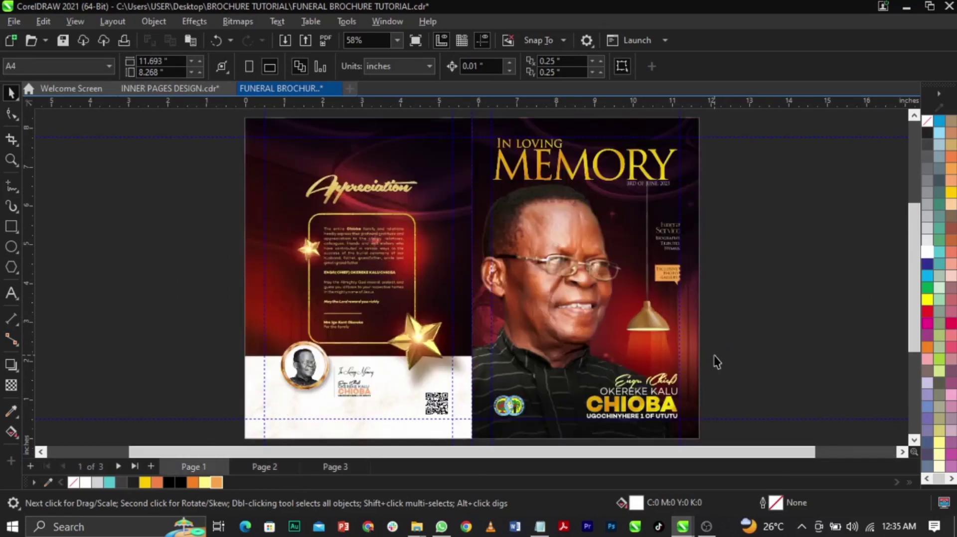
double_click(500, 316)
click(526, 341)
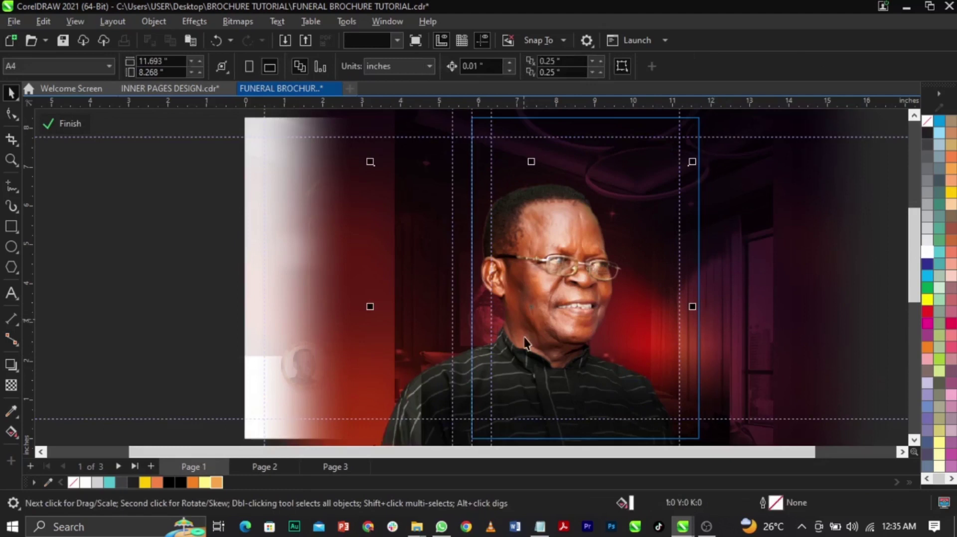
click(533, 326)
key(ctrl+z)
click(543, 287)
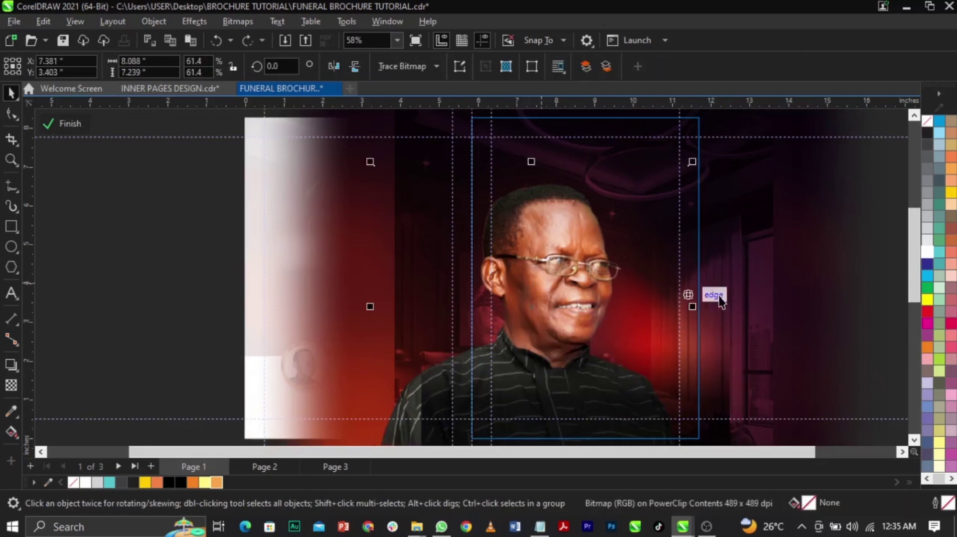
ctrl+click(128, 321)
click(351, 467)
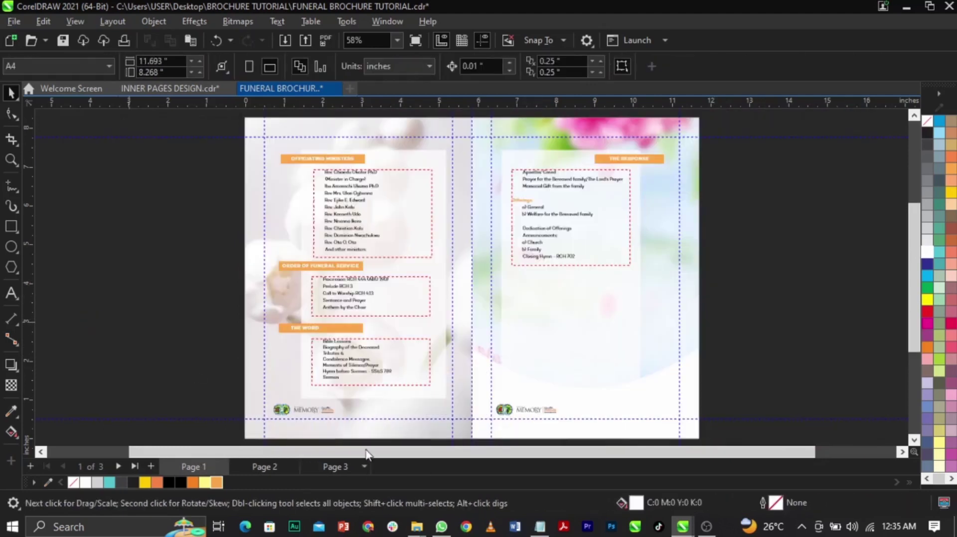
- Paste the portrait into the flower page's lower right area, scale it to about 3.79 by 3.39 inches and mirror it horizontally
key(ctrl+v)
mouse_move(692, 160)
mouse_down()
mouse_move(693, 227)
mouse_move(659, 254)
mouse_up()
drag(556, 299, 655, 346)
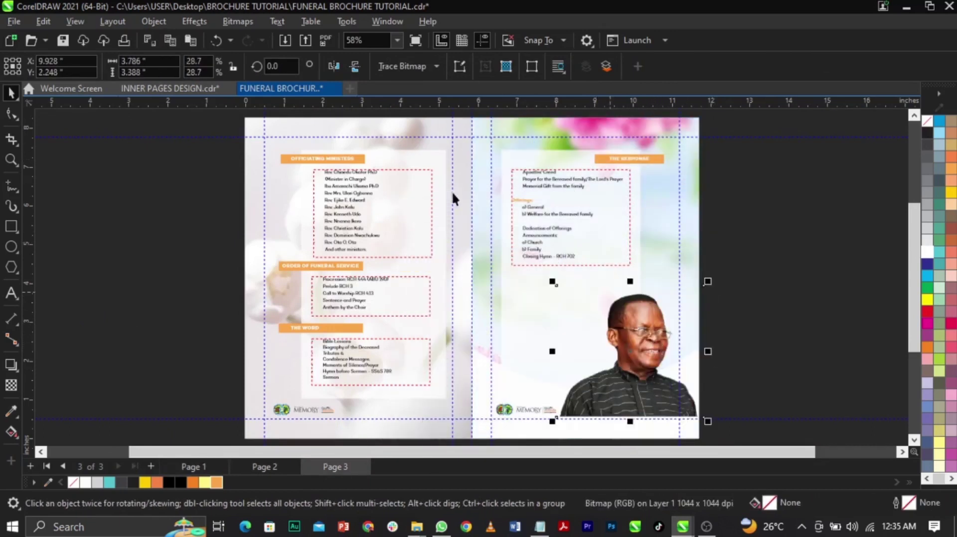
click(341, 69)
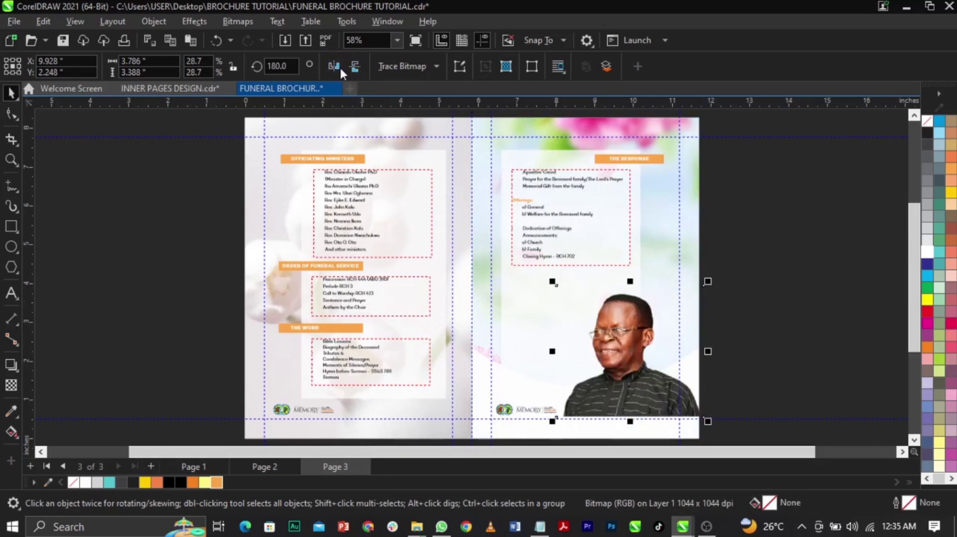
- Convert the pasted portrait to 8-bit grayscale mode
click(232, 23)
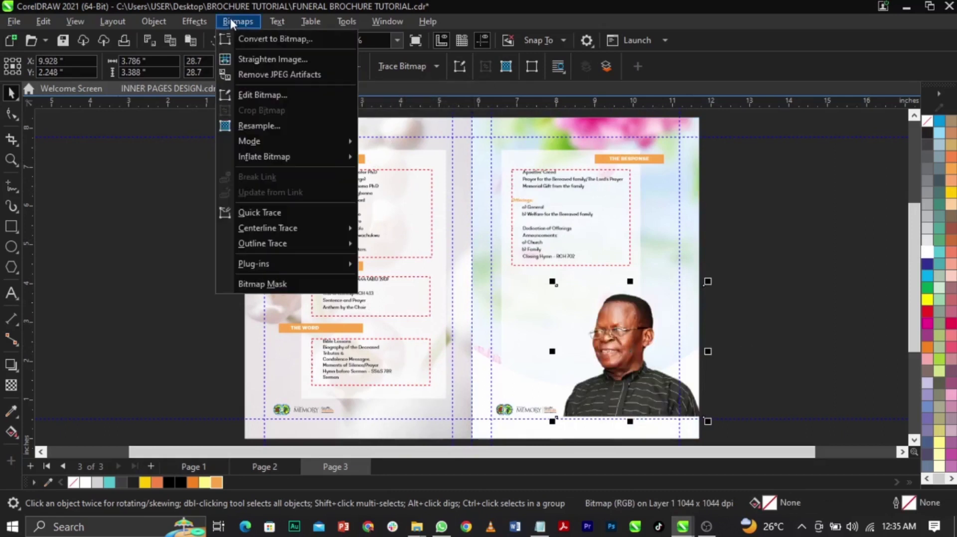
mouse_move(259, 141)
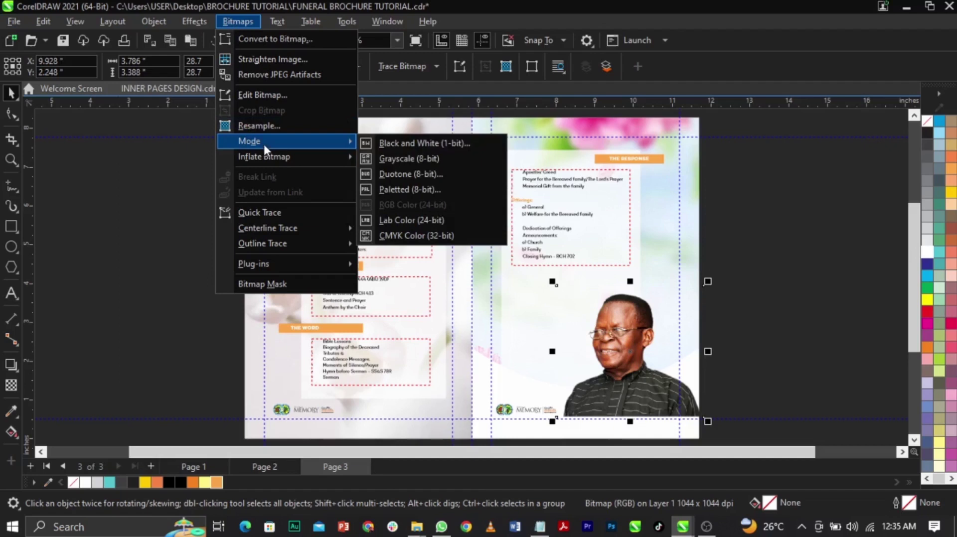
click(419, 159)
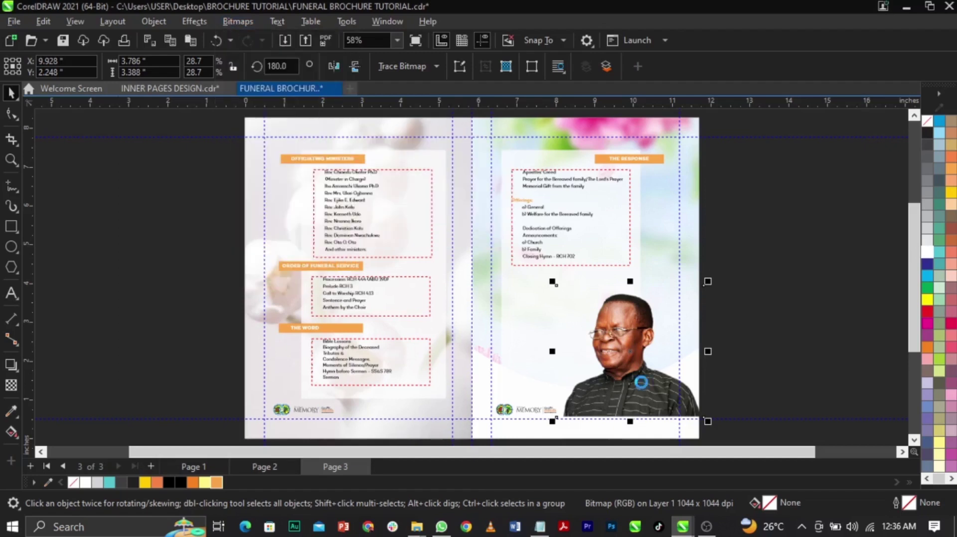
- Shift the portrait towards the flower page's outer edge and PowerClip it inside the page's background
drag(633, 351, 649, 353)
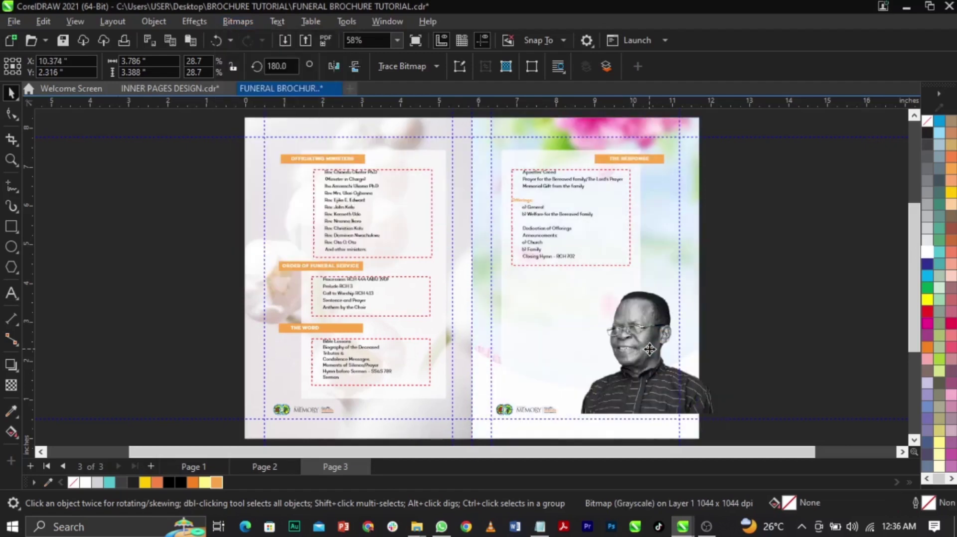
right_click(650, 350)
click(689, 303)
click(515, 310)
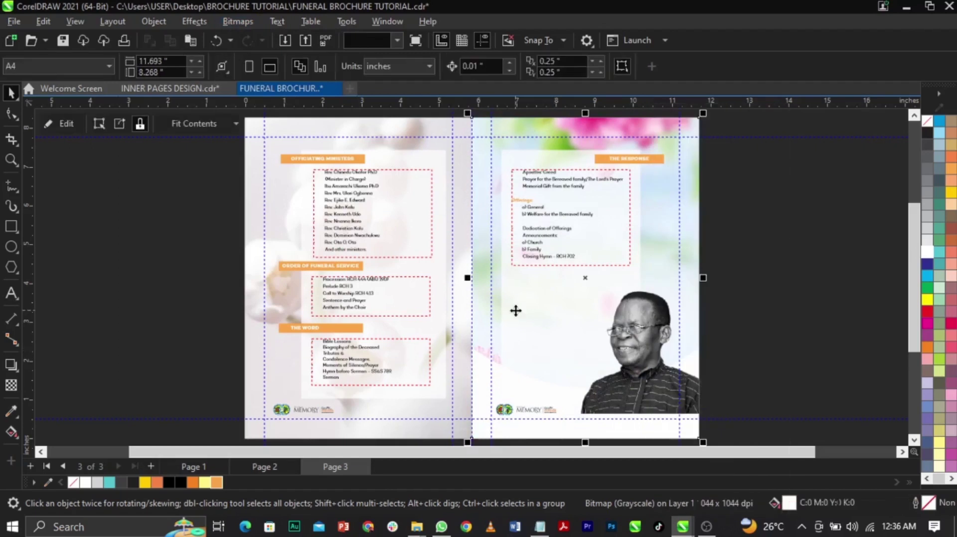
- Edit the flower background's PowerClip and bring the curved white footer shape in front of the portrait
right_click(645, 355)
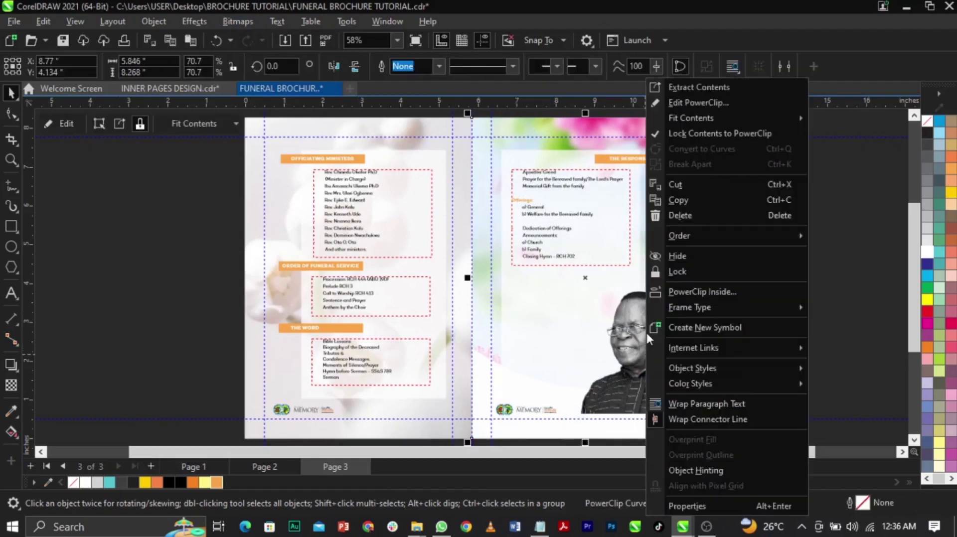
click(678, 104)
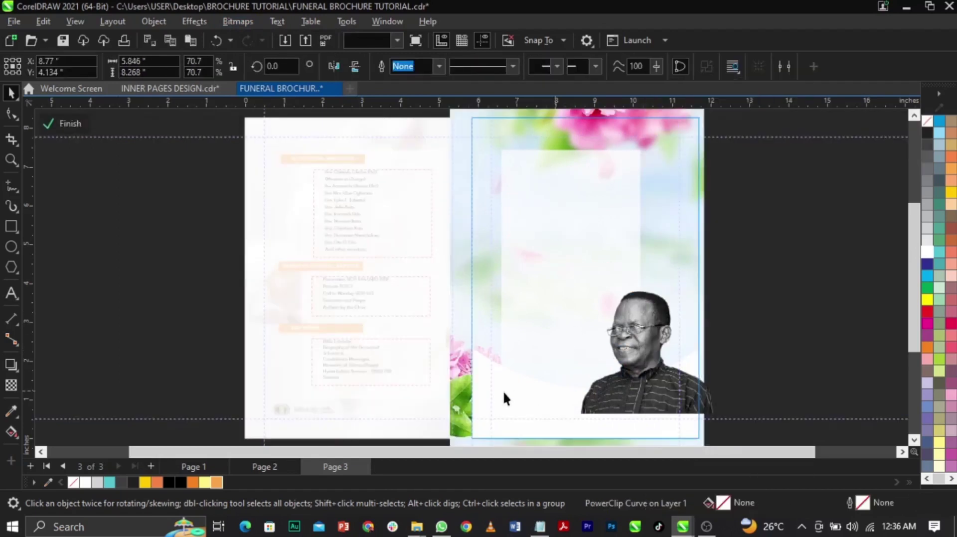
drag(499, 390, 358, 391)
key(ctrl+z)
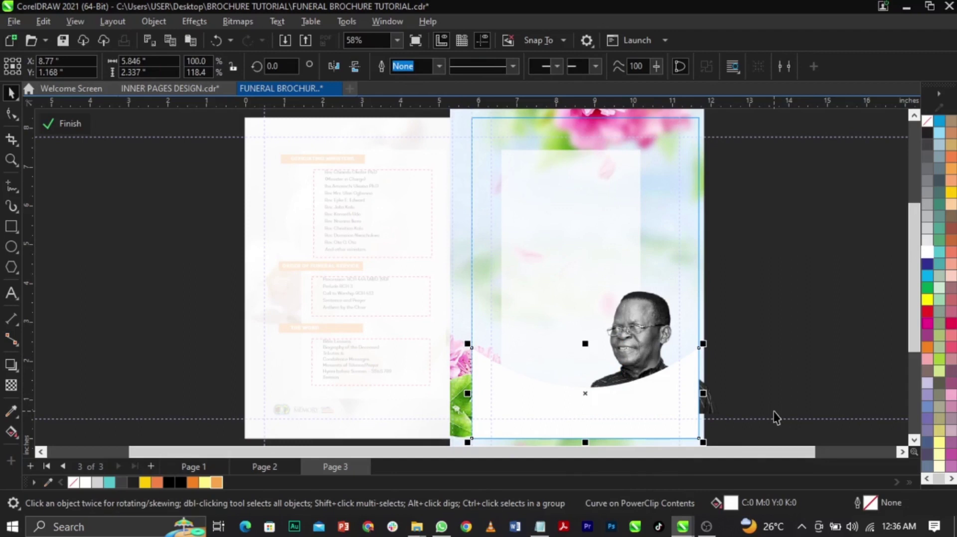
click(772, 399)
- Scale the portrait down slightly and raise it above the curved footer, closing the PowerClip and previewing the spread full screen
click(633, 336)
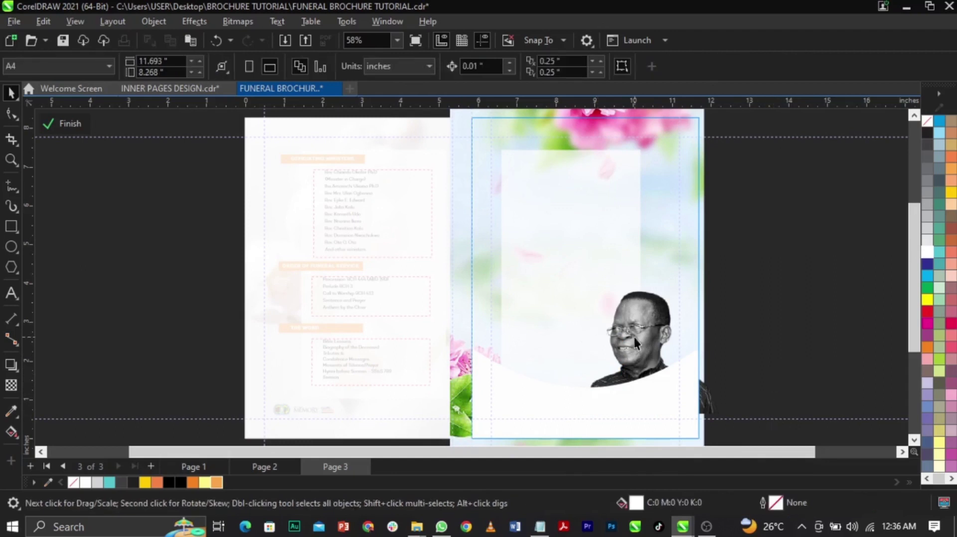
drag(571, 278, 577, 286)
drag(641, 336, 642, 327)
click(536, 389)
ctrl+click(795, 343)
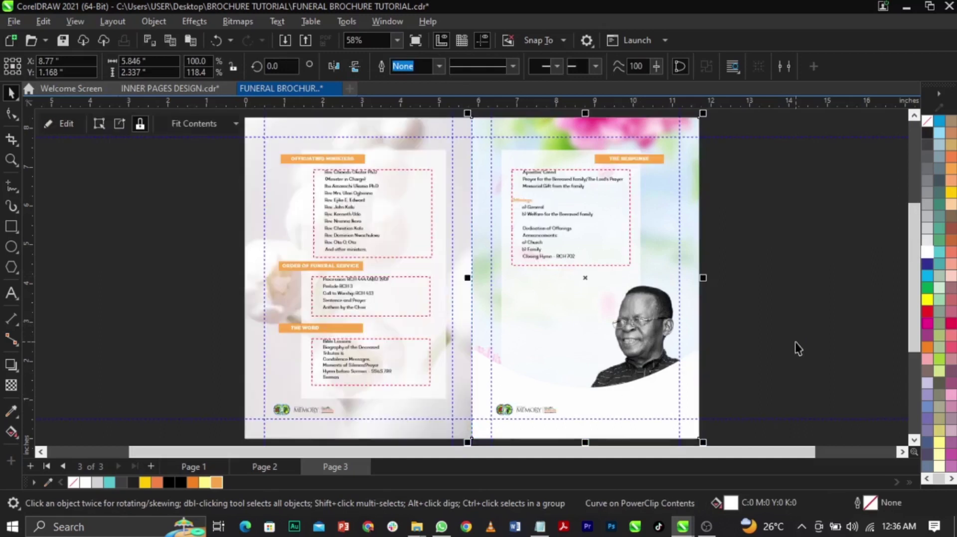
click(794, 342)
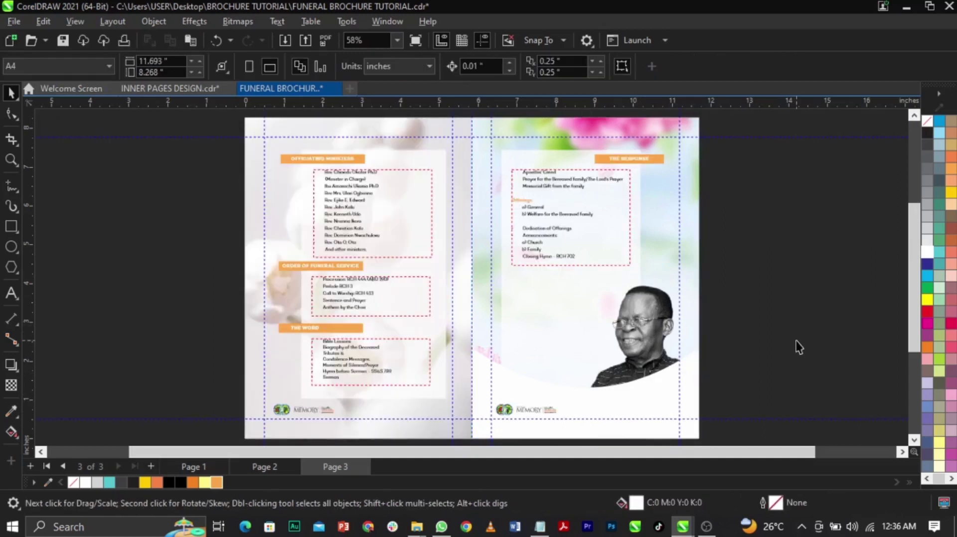
key(F9)
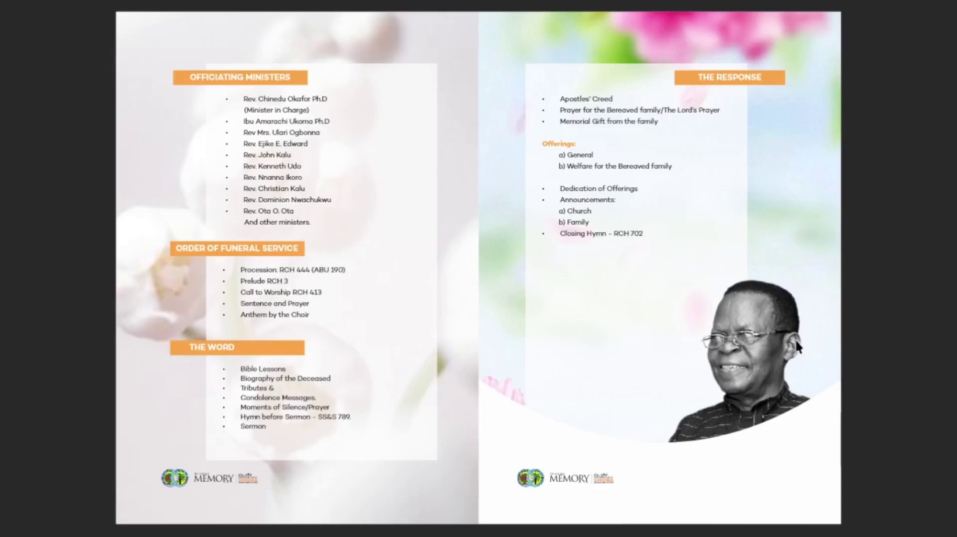